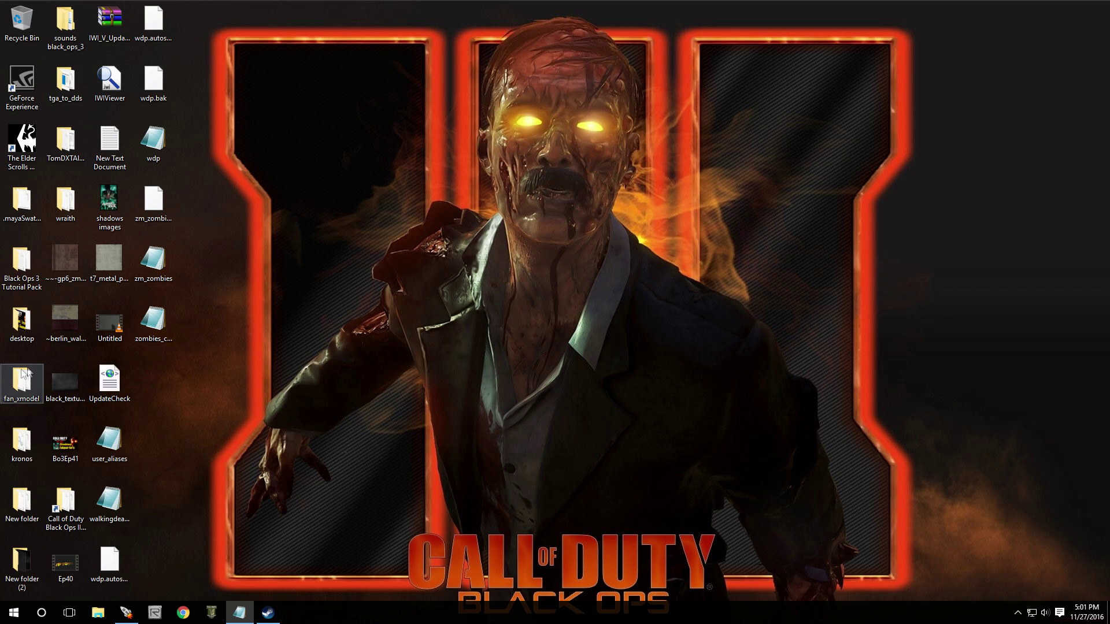
# Open the shadows of evil Teleporters text document from its subfolder in the Black Ops 3 Tutorial Pack and locate the player_teleporter_init() call
pyautogui.doubleClick(21, 263)
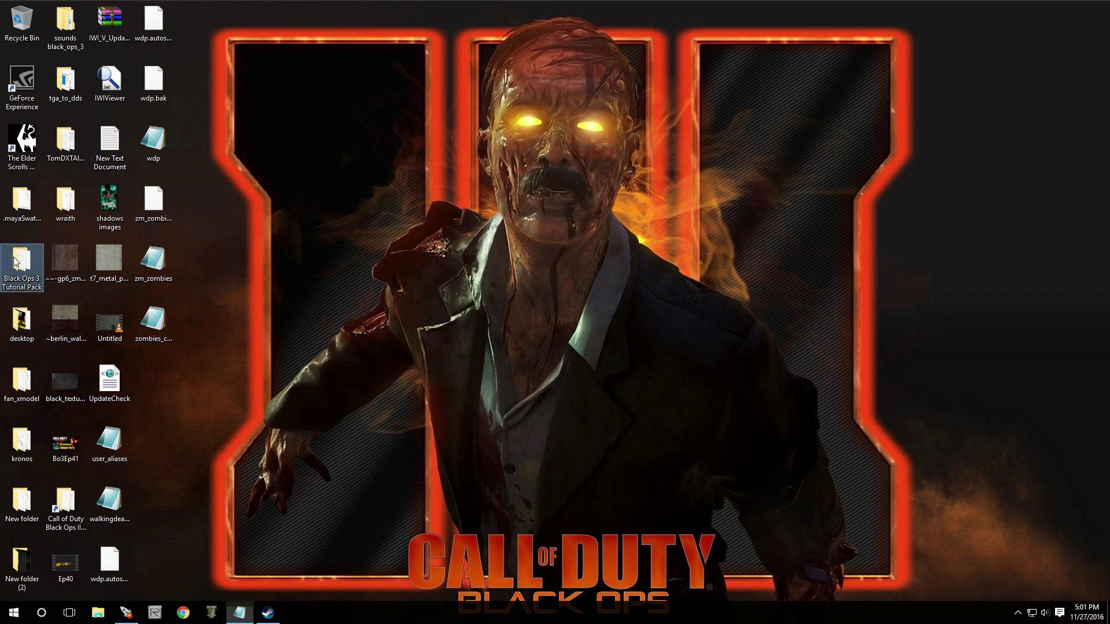
pyautogui.scroll(-2, 453, 283)
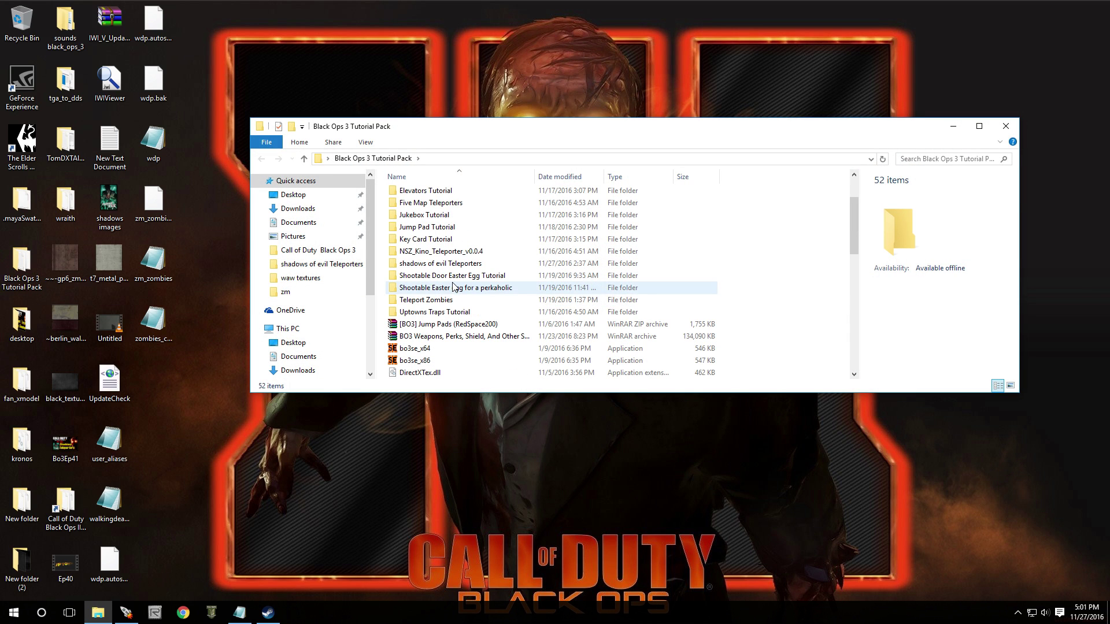
pyautogui.scroll(1, 454, 272)
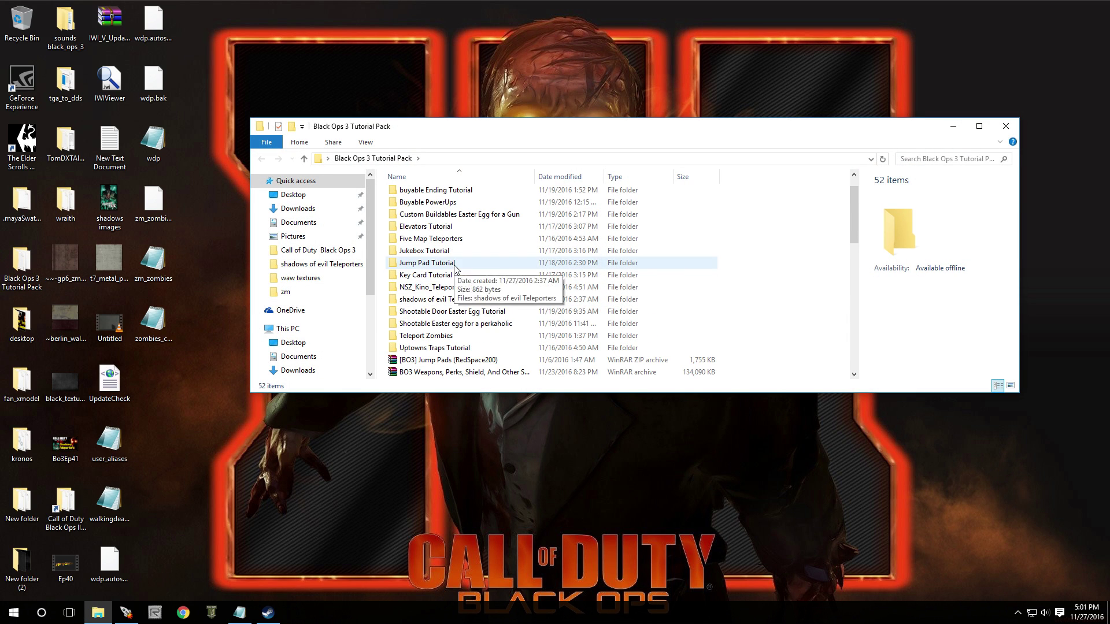
pyautogui.doubleClick(453, 300)
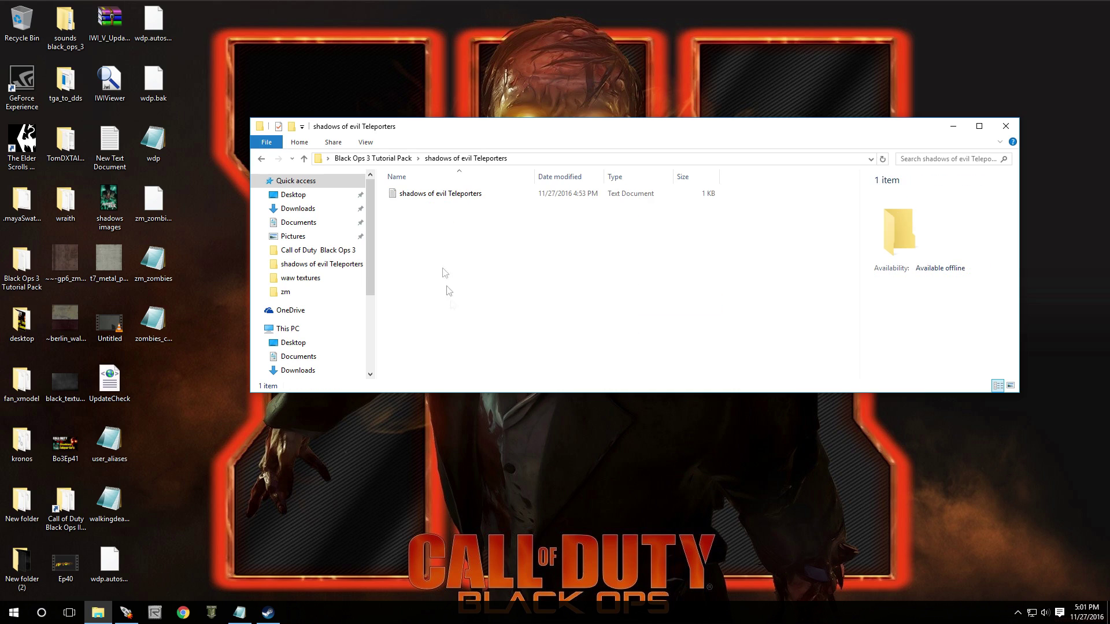
pyautogui.doubleClick(433, 194)
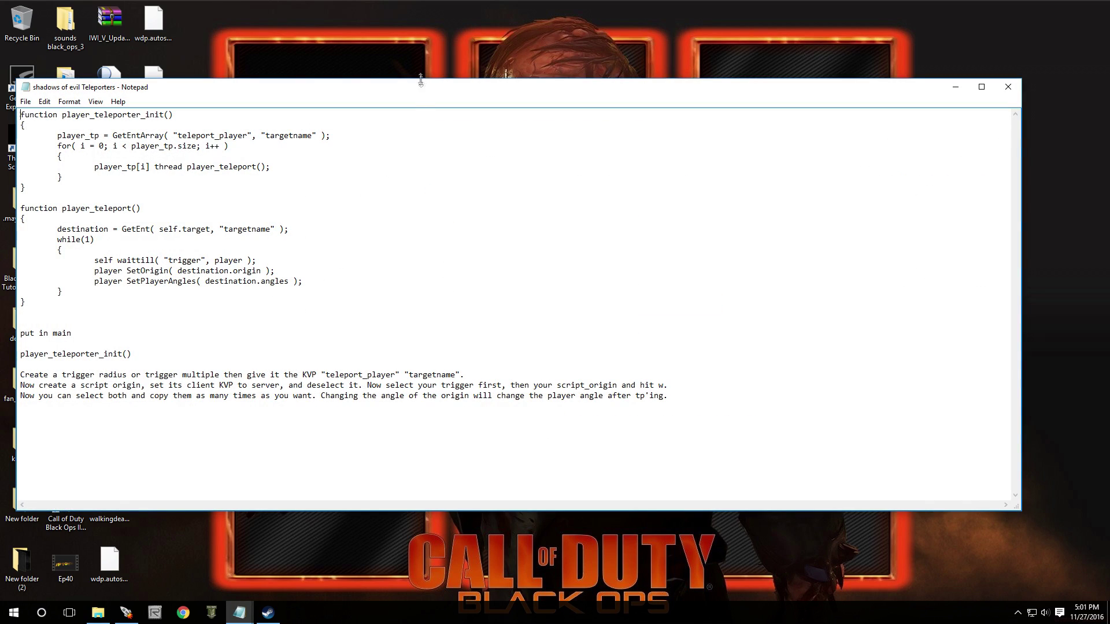
pyautogui.moveTo(424, 88); pyautogui.dragTo(580, 91)
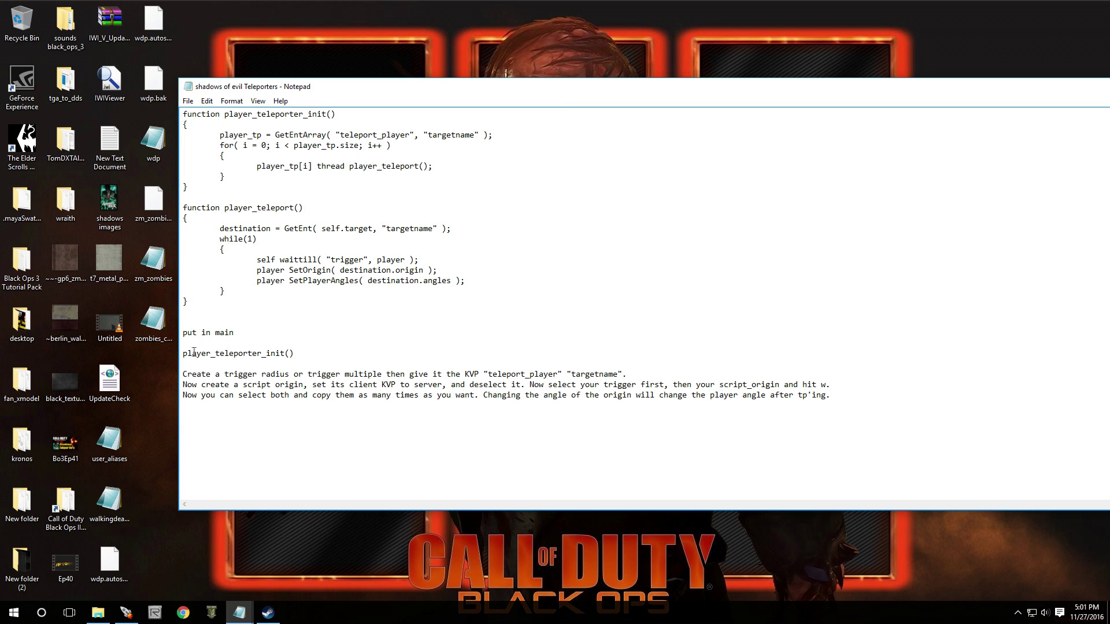
pyautogui.moveTo(183, 353); pyautogui.dragTo(312, 353)
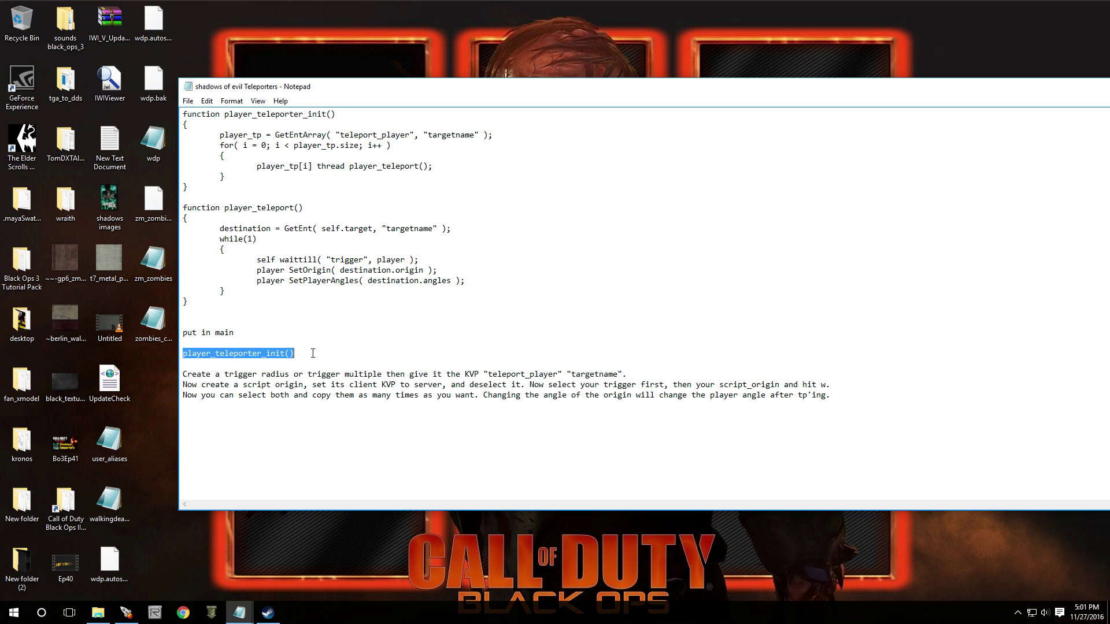
pyautogui.click(348, 326)
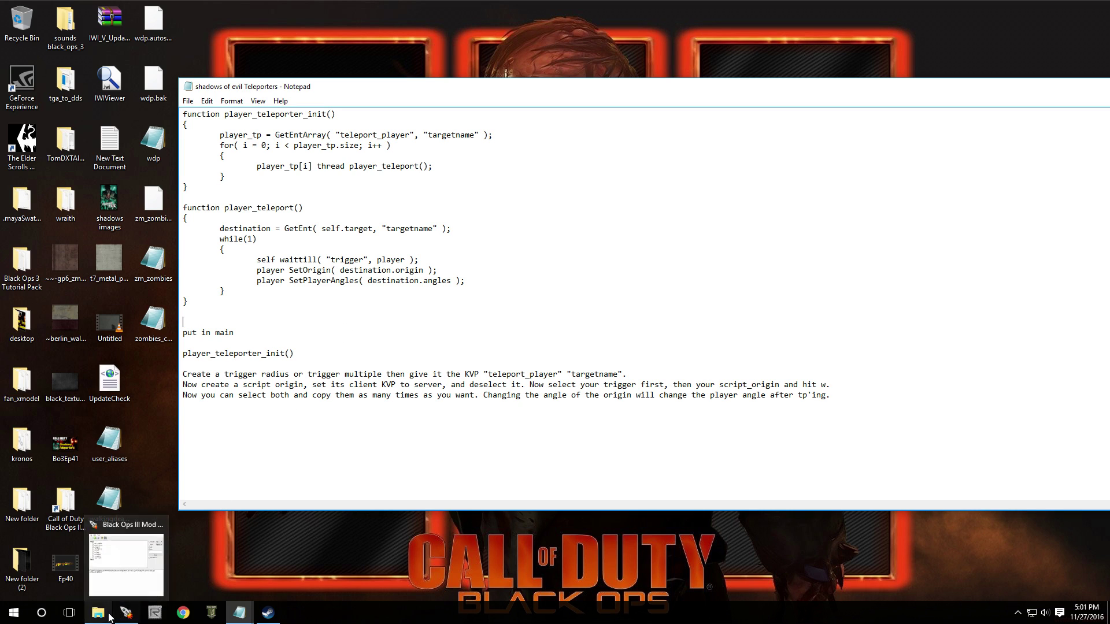
# Switch to the Black Ops III Mod Tools Launcher, tick the zm_shadows map and show its zone folder
pyautogui.click(126, 612)
pyautogui.moveTo(593, 255); pyautogui.dragTo(542, 130)
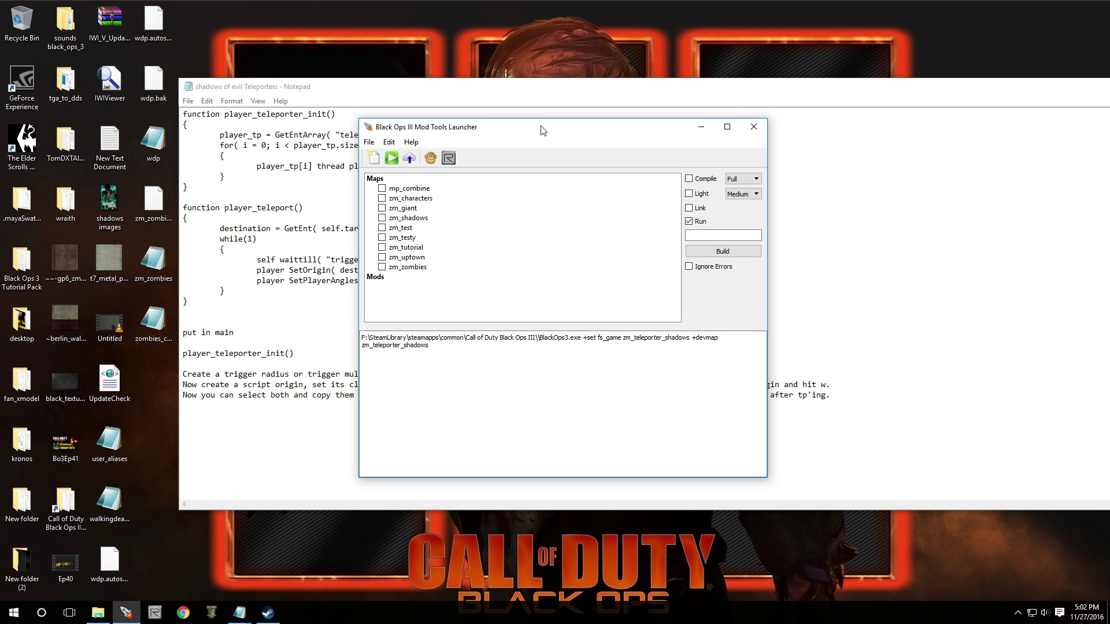
pyautogui.moveTo(512, 91); pyautogui.dragTo(398, 77)
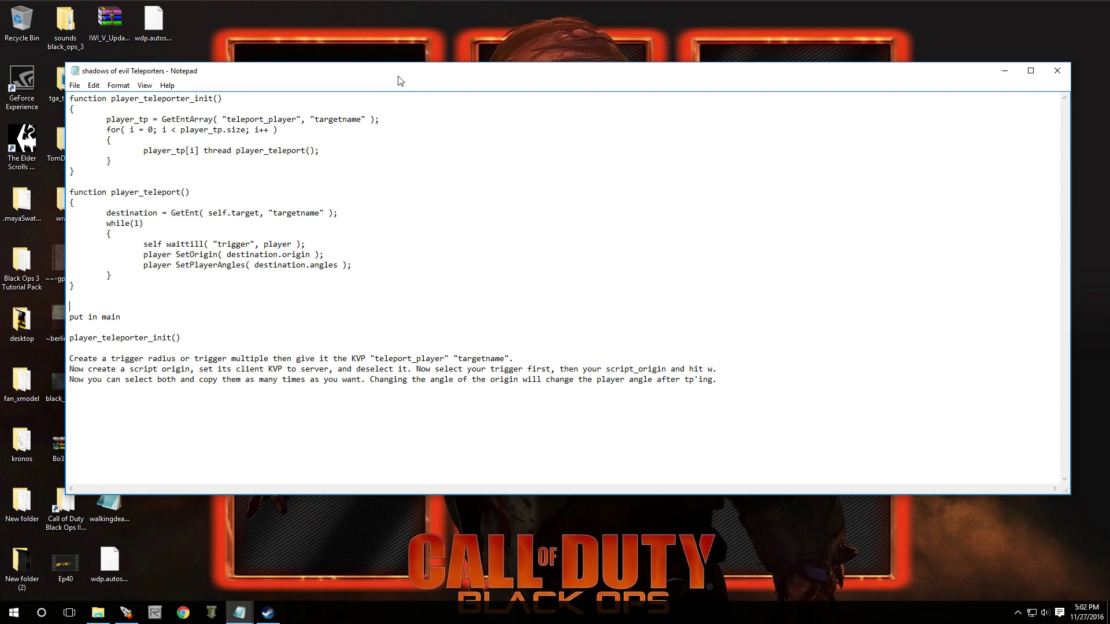
pyautogui.click(1004, 71)
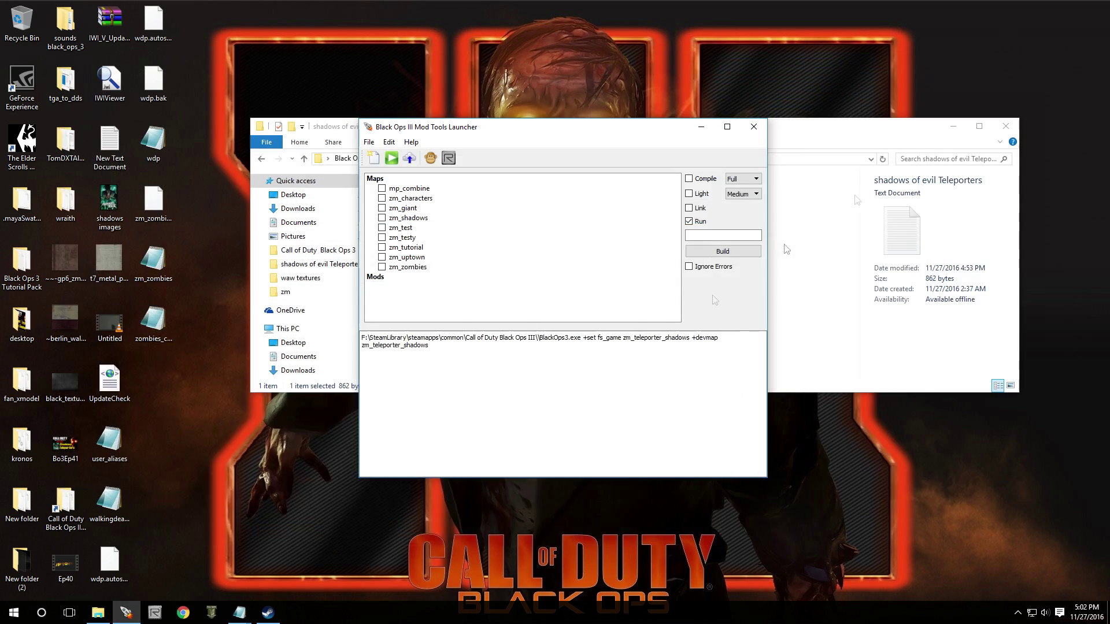
pyautogui.click(381, 217)
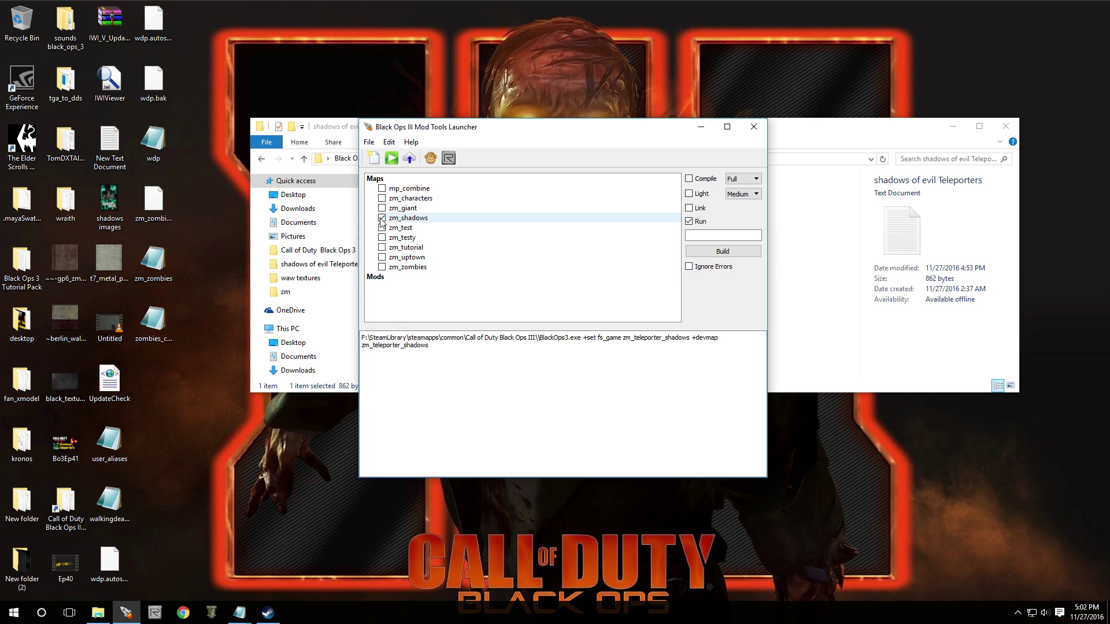
pyautogui.rightClick(430, 219)
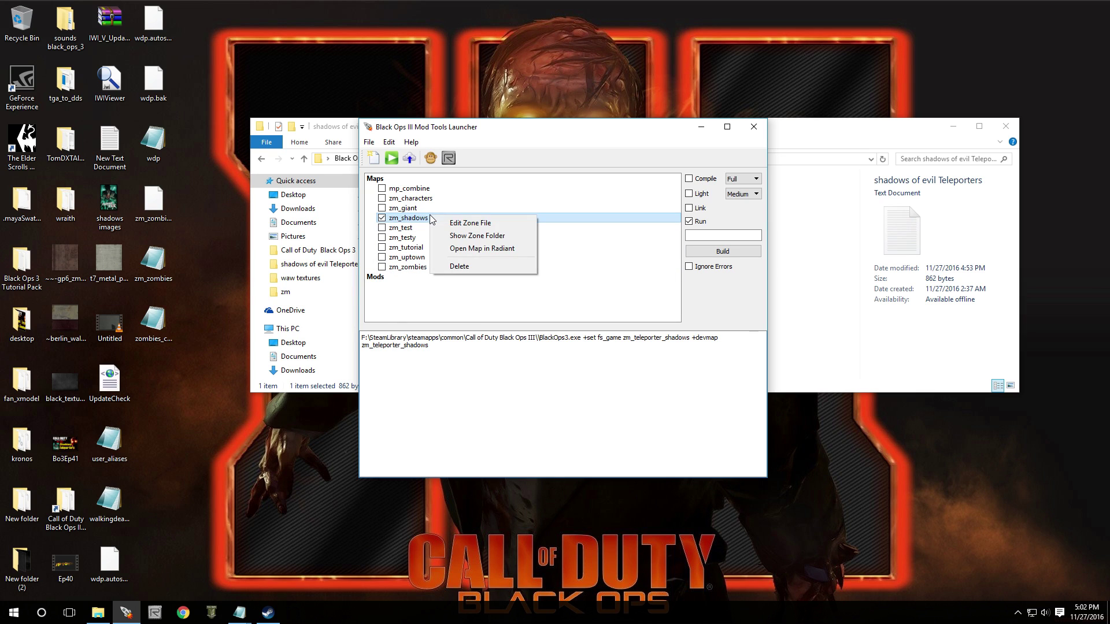
pyautogui.click(460, 237)
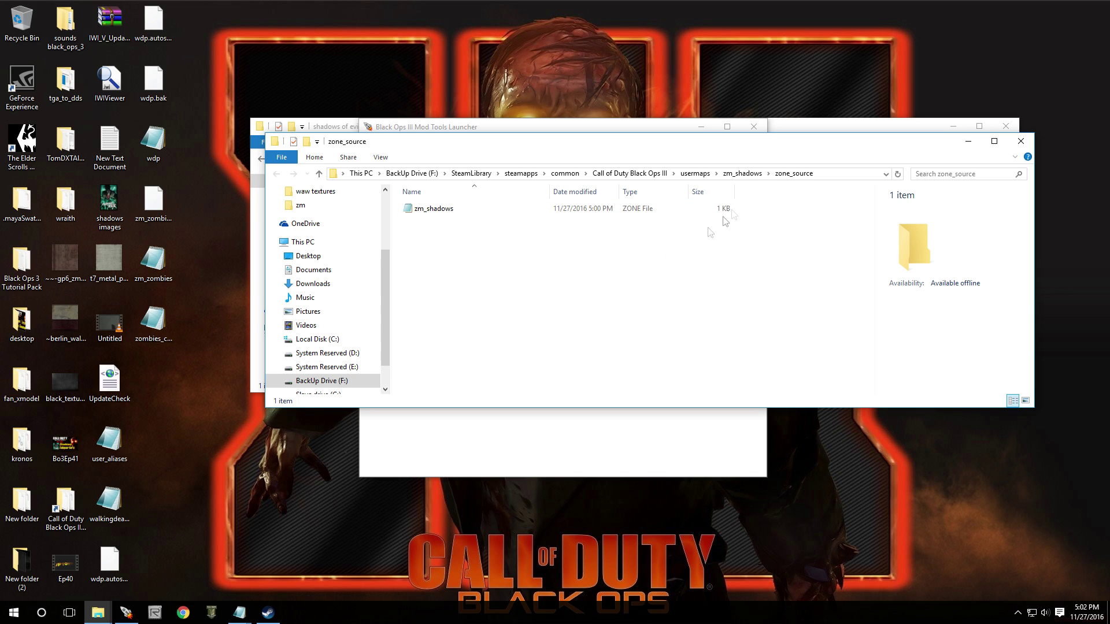
# Open the zm_shadows GSC script from the map's scripts\zm folder and arrange it side by side with the teleporter notes
pyautogui.click(736, 173)
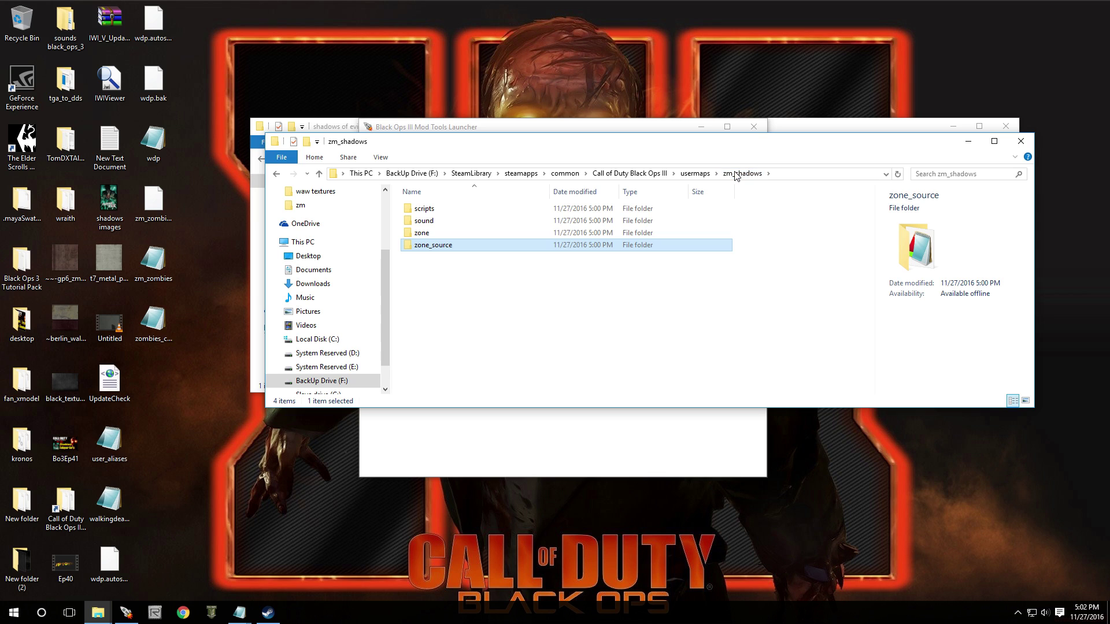
pyautogui.doubleClick(447, 209)
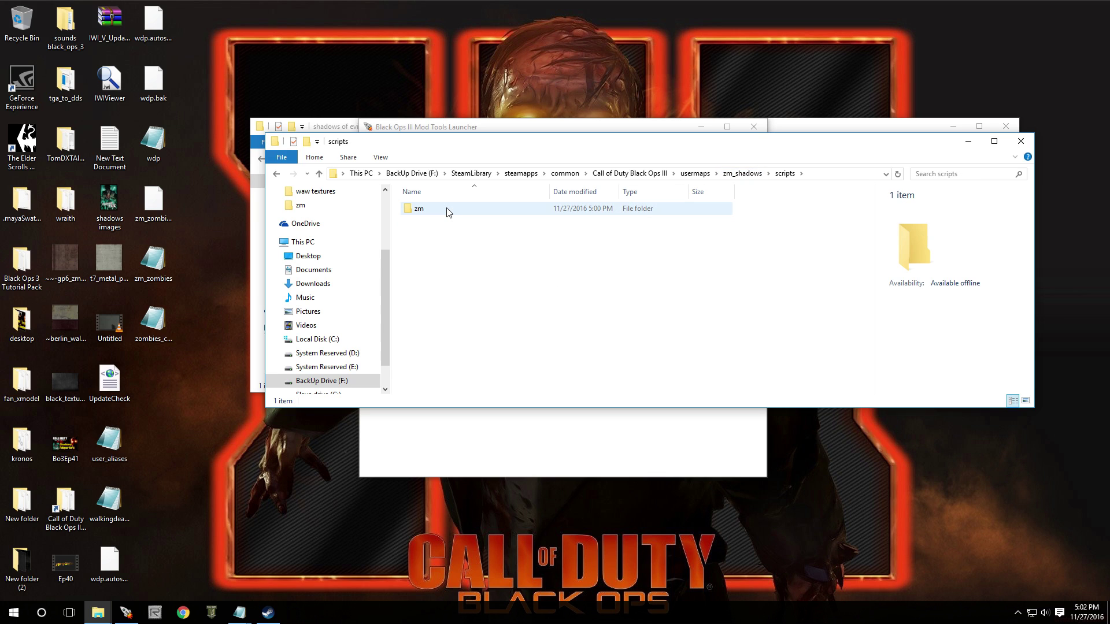
pyautogui.doubleClick(447, 210)
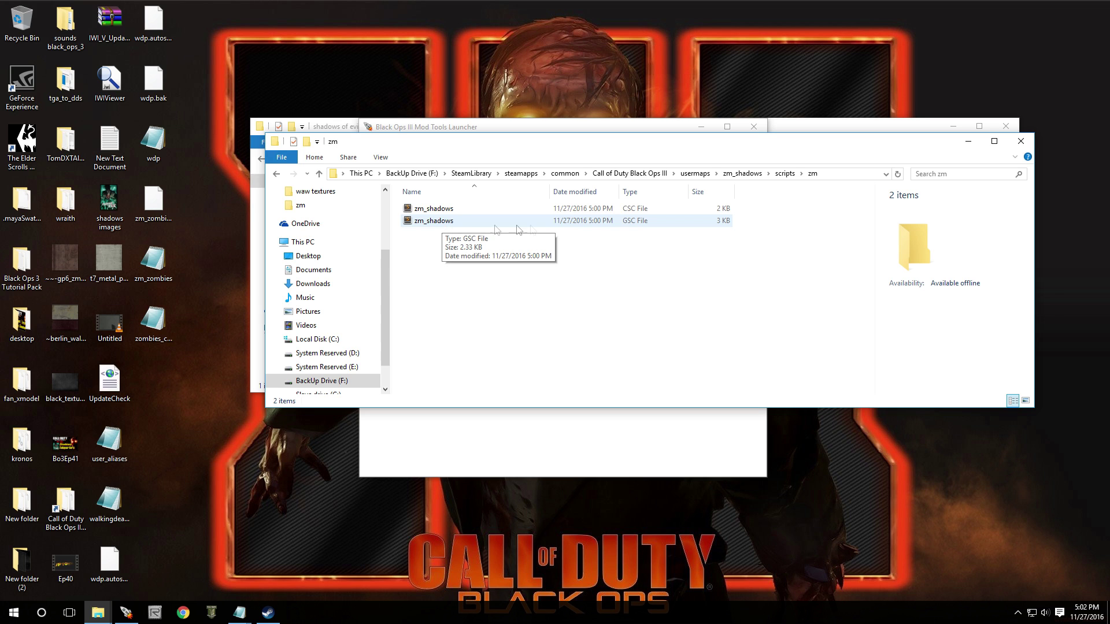
pyautogui.doubleClick(575, 223)
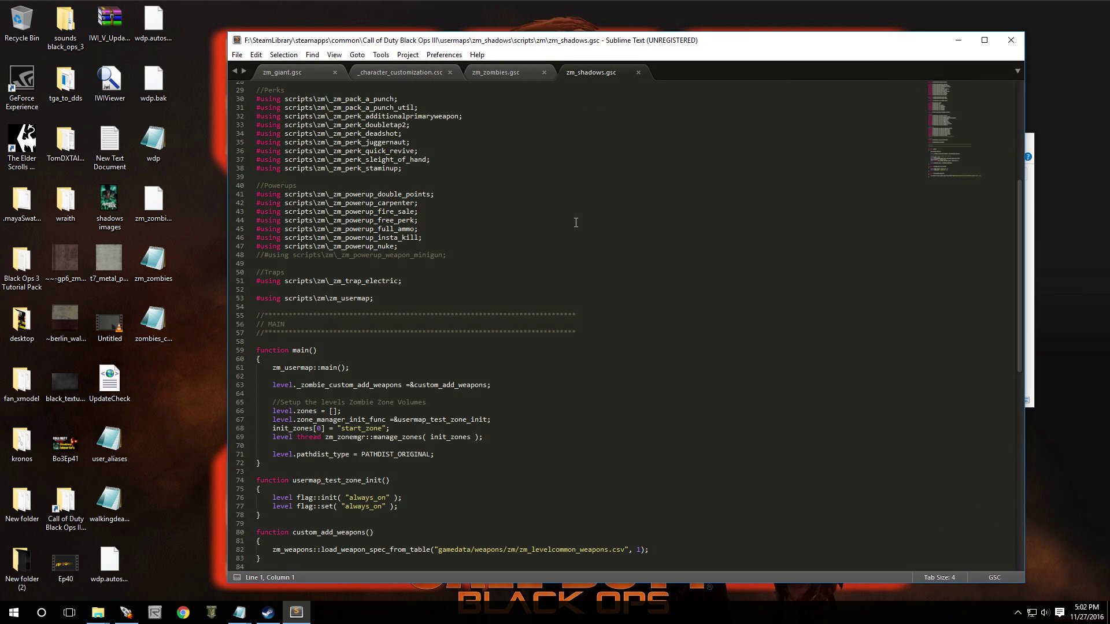
pyautogui.moveTo(769, 46); pyautogui.dragTo(0, 69)
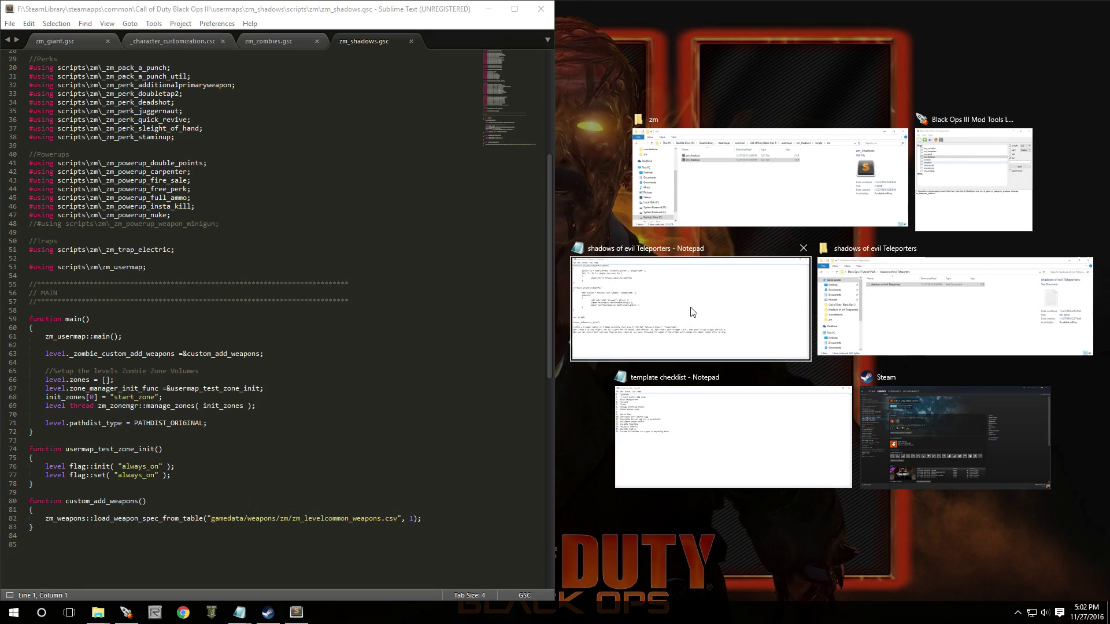
pyautogui.click(691, 310)
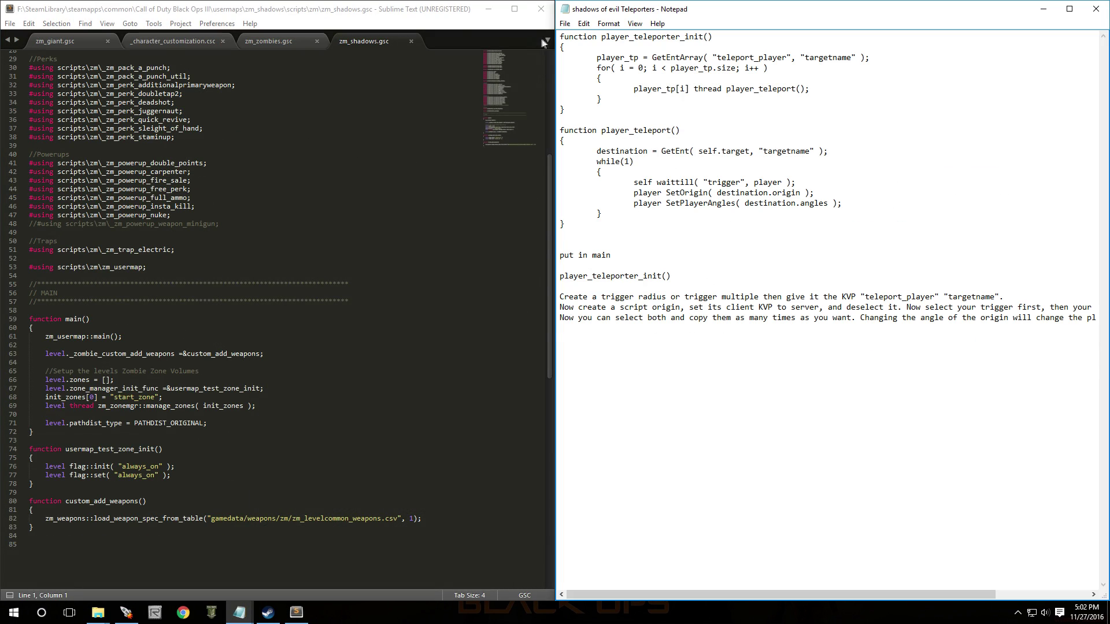
# Copy the player_teleporter_init and player_teleport functions from the notes and paste them at the end of zm_shadows.gsc
pyautogui.moveTo(560, 37); pyautogui.dragTo(612, 231)
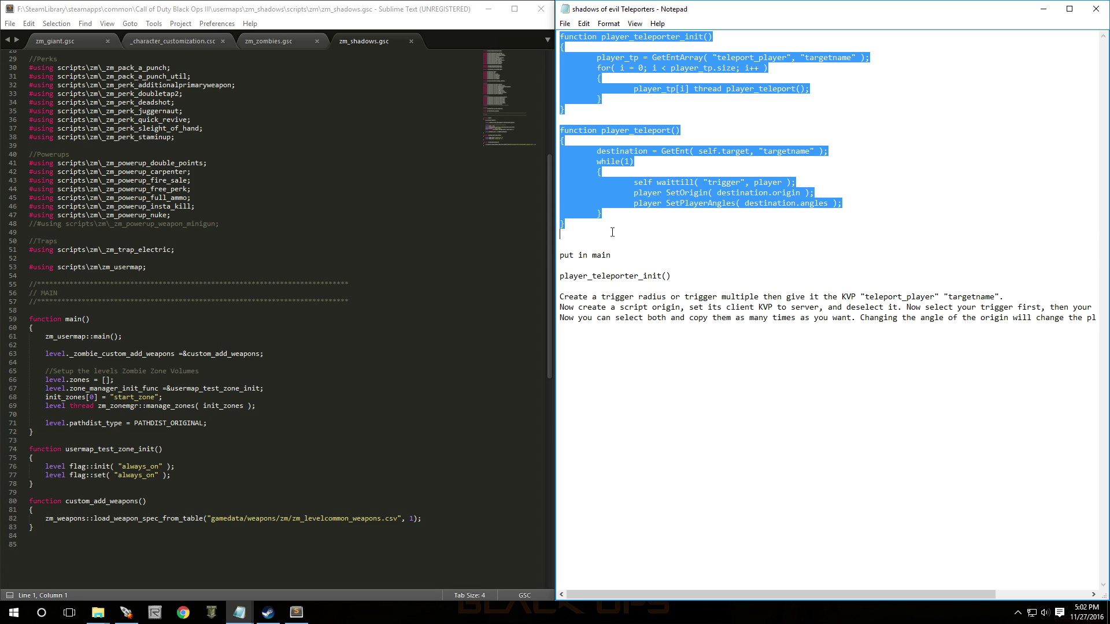
pyautogui.rightClick(580, 168)
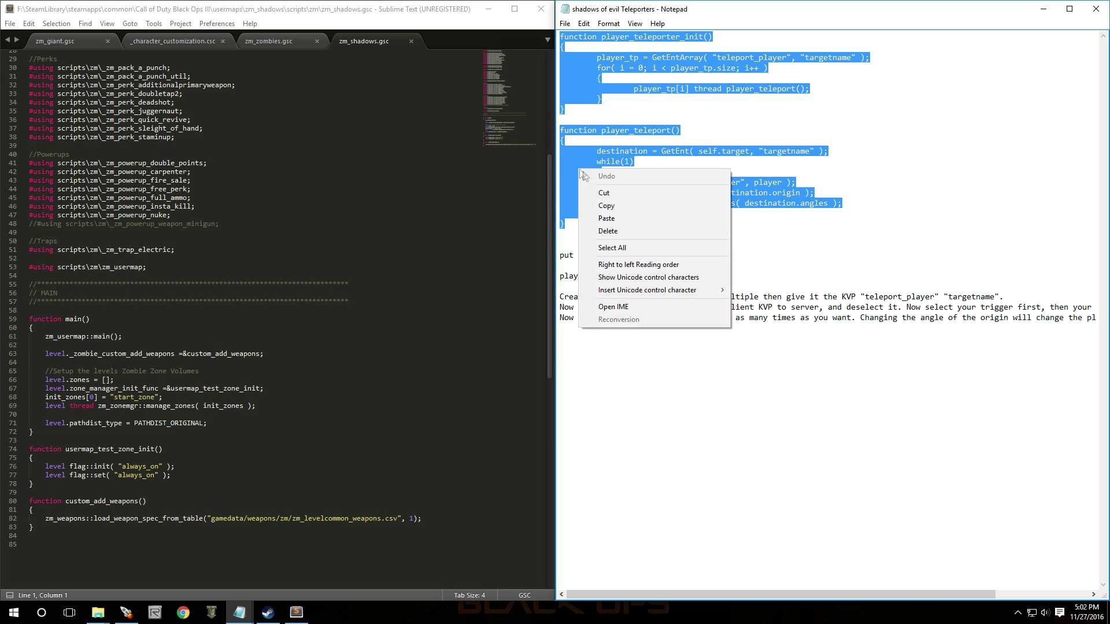
pyautogui.click(604, 209)
pyautogui.scroll(-10, 269, 351)
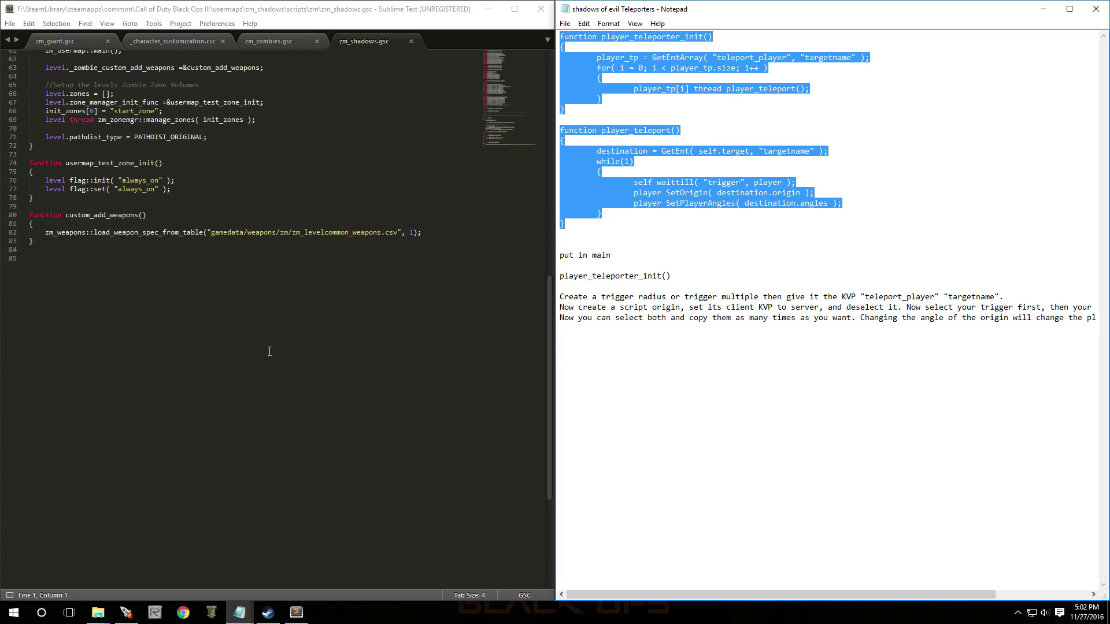
pyautogui.click(33, 267)
pyautogui.rightClick(33, 266)
pyautogui.click(72, 313)
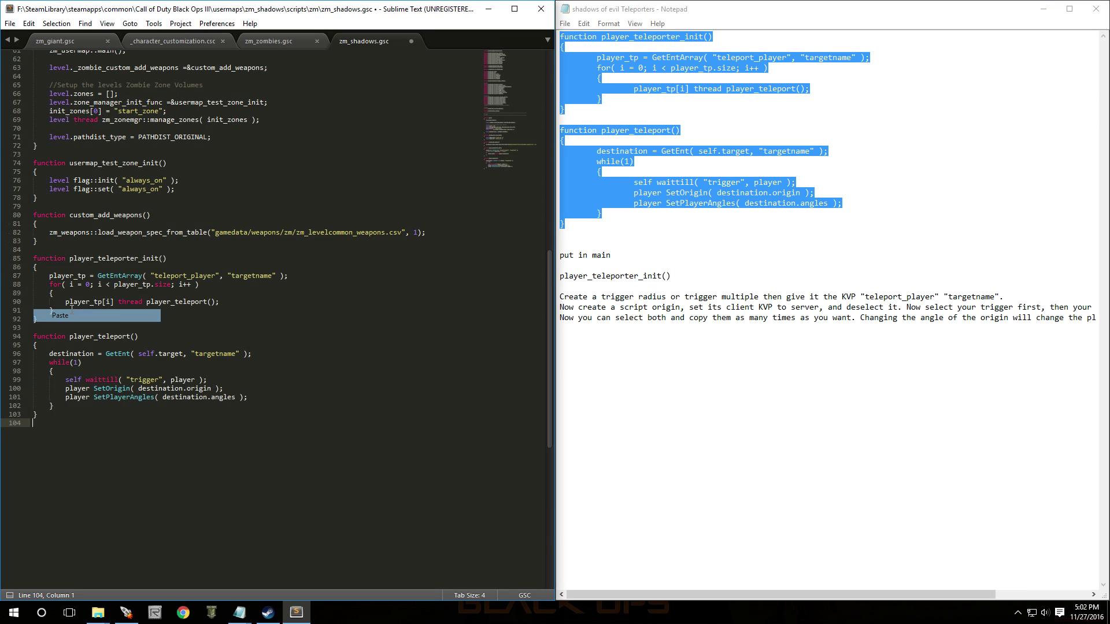
# Add a semicolon to the player_teleporter_init() call in the notes and copy the completed line
pyautogui.click(792, 238)
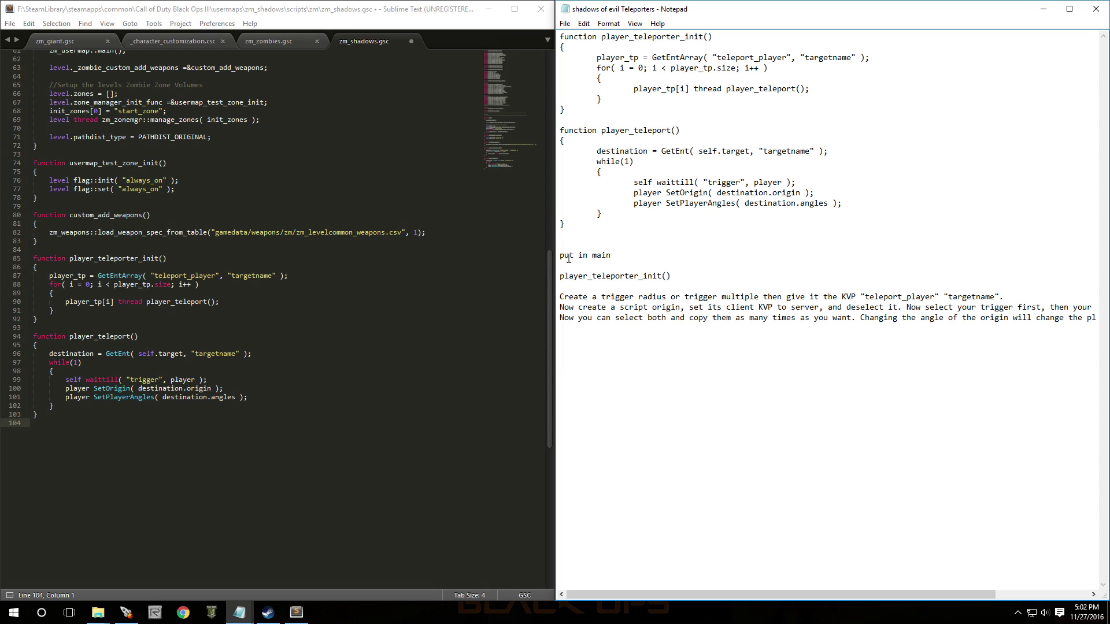
pyautogui.moveTo(559, 276); pyautogui.dragTo(670, 276)
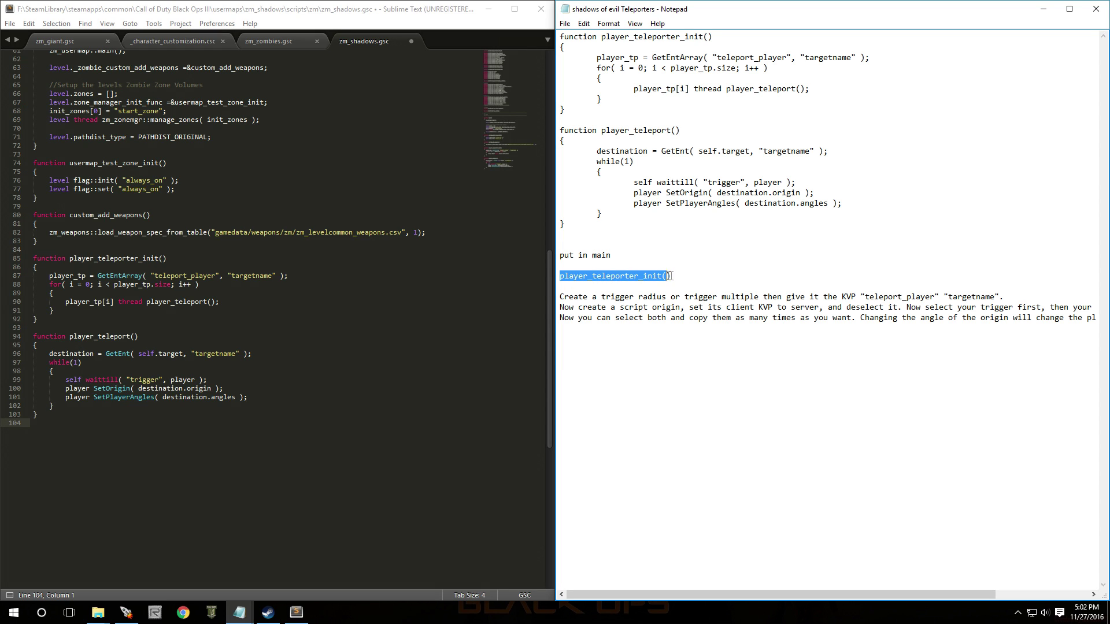
pyautogui.rightClick(659, 279)
pyautogui.click(687, 313)
pyautogui.click(714, 256)
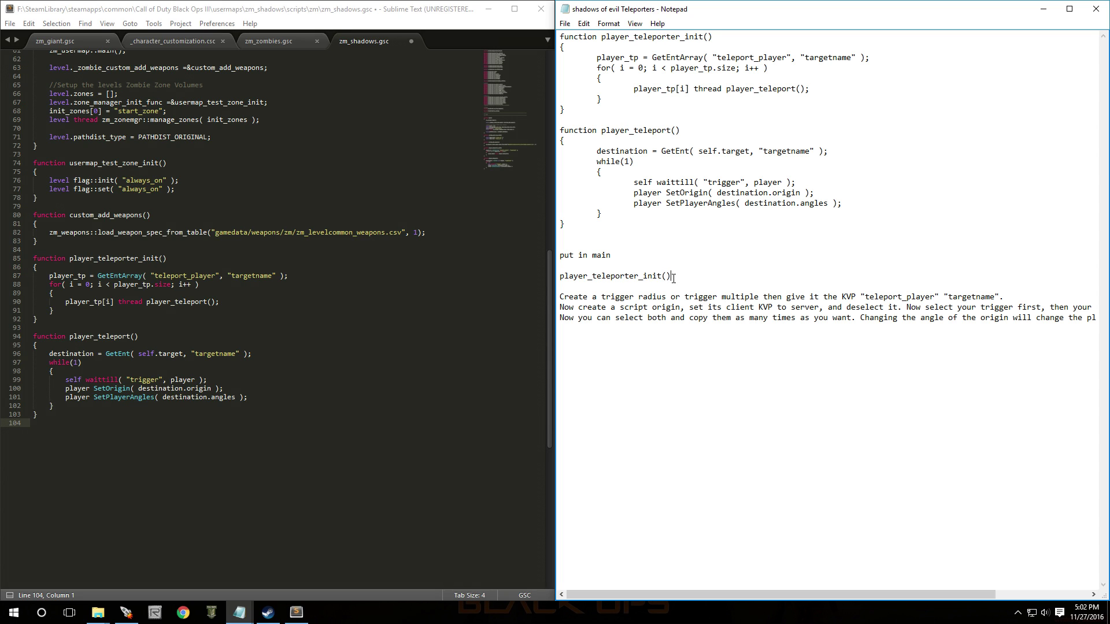
pyautogui.moveTo(657, 279); pyautogui.dragTo(558, 276)
pyautogui.rightClick(576, 276)
pyautogui.click(597, 311)
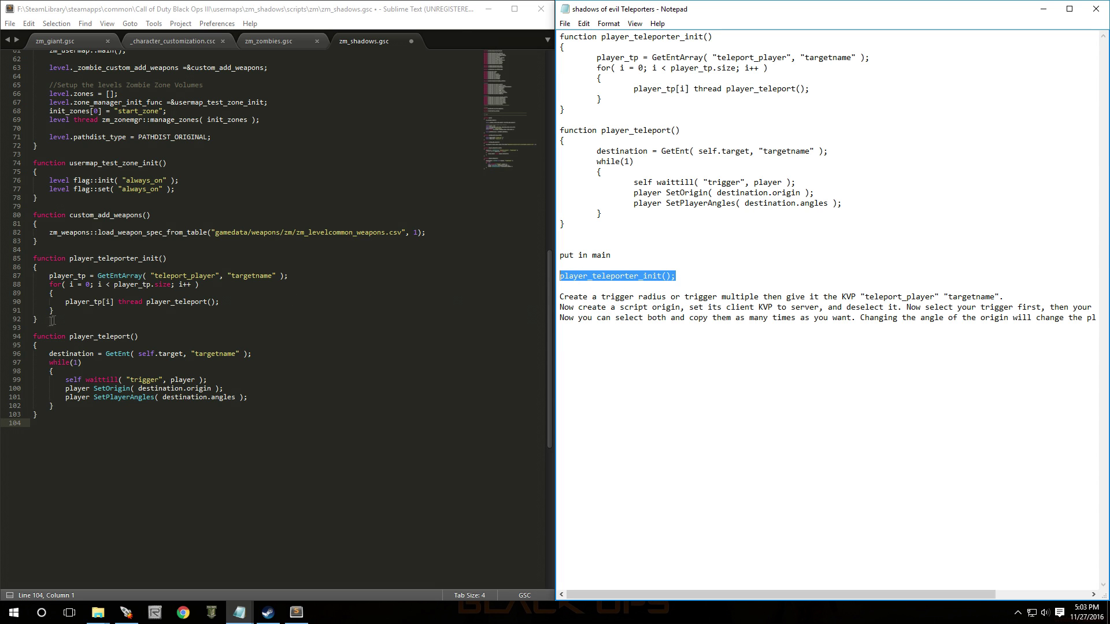
# Paste player_teleporter_init(); on a new line below zm_usermap::main(); in the script's main function
pyautogui.scroll(9, 89, 297)
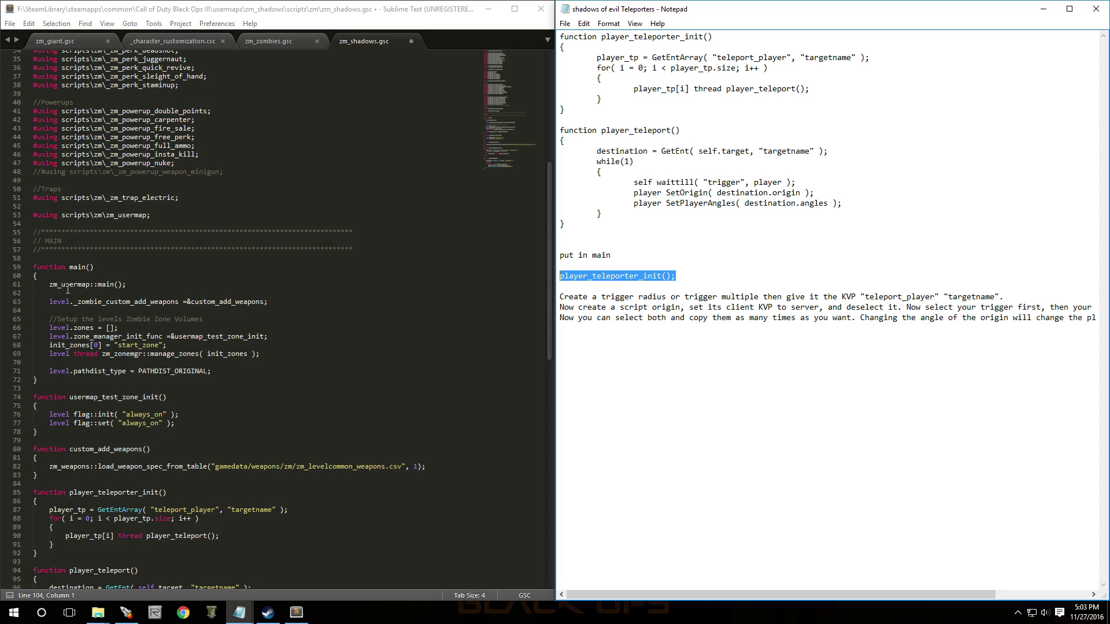
pyautogui.click(126, 288)
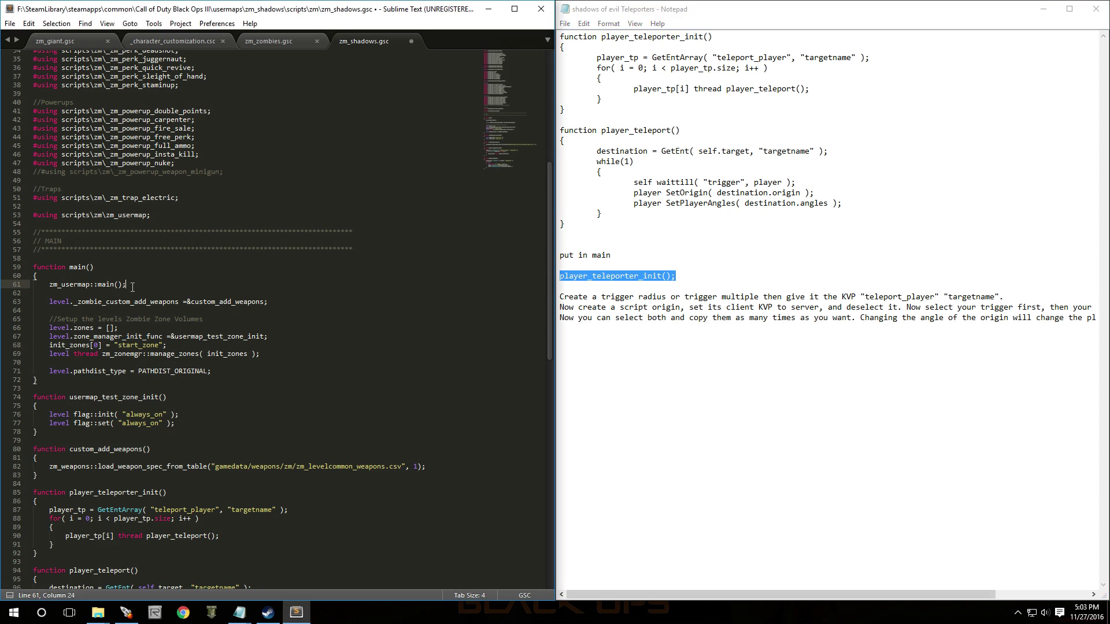
pyautogui.press('Return')
pyautogui.press('Return')
pyautogui.press('Return')
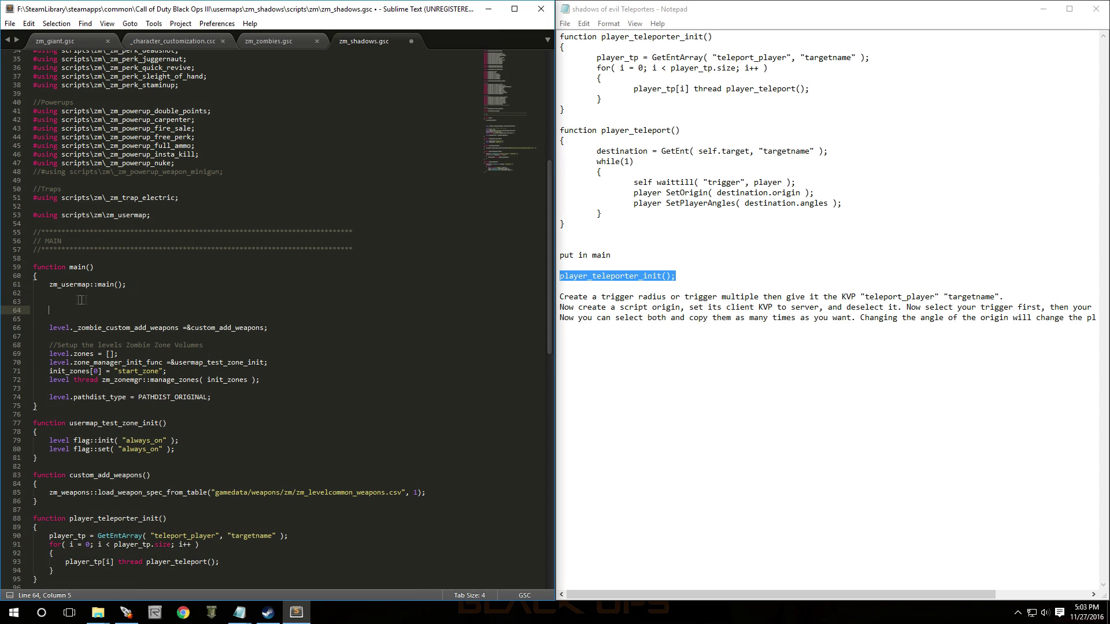
pyautogui.rightClick(62, 310)
pyautogui.click(96, 359)
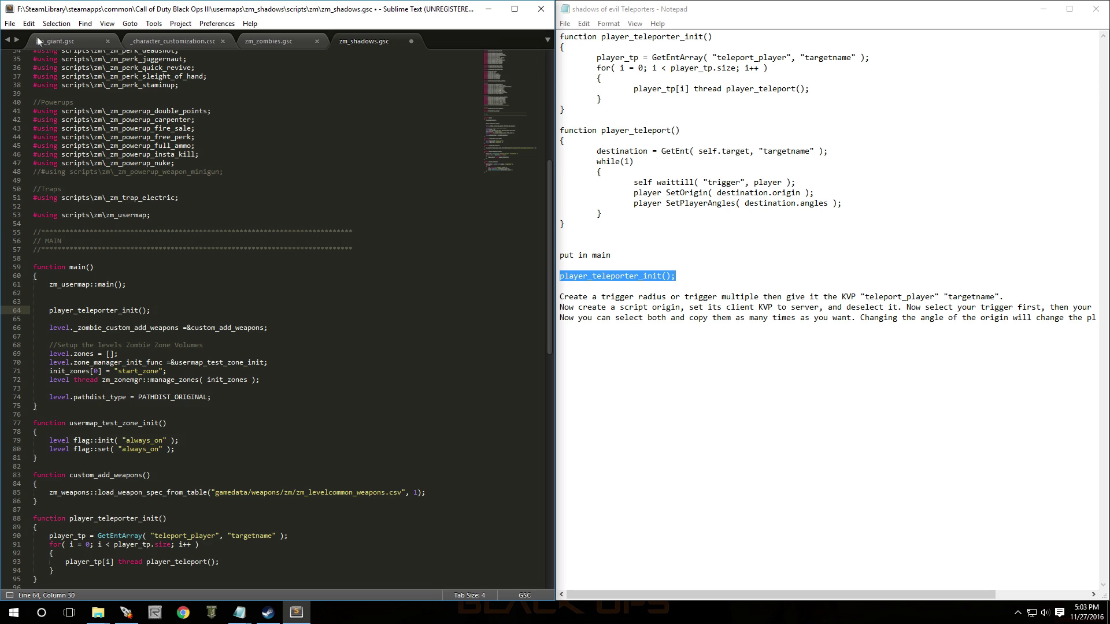
# Save zm_shadows.gsc and close the code editor
pyautogui.click(10, 23)
pyautogui.click(33, 113)
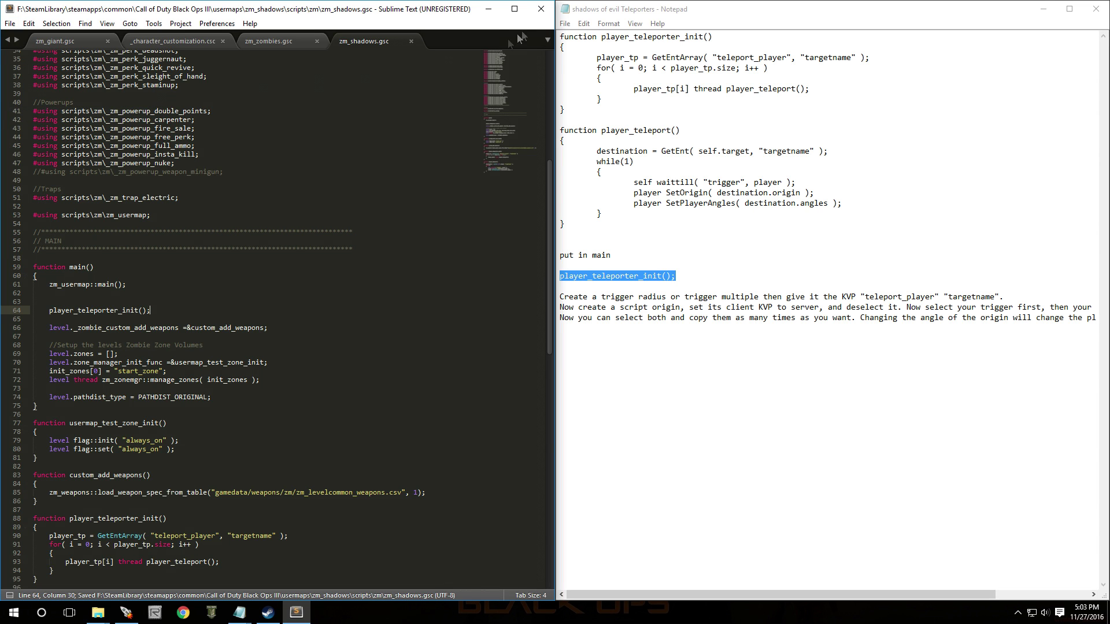
pyautogui.click(540, 8)
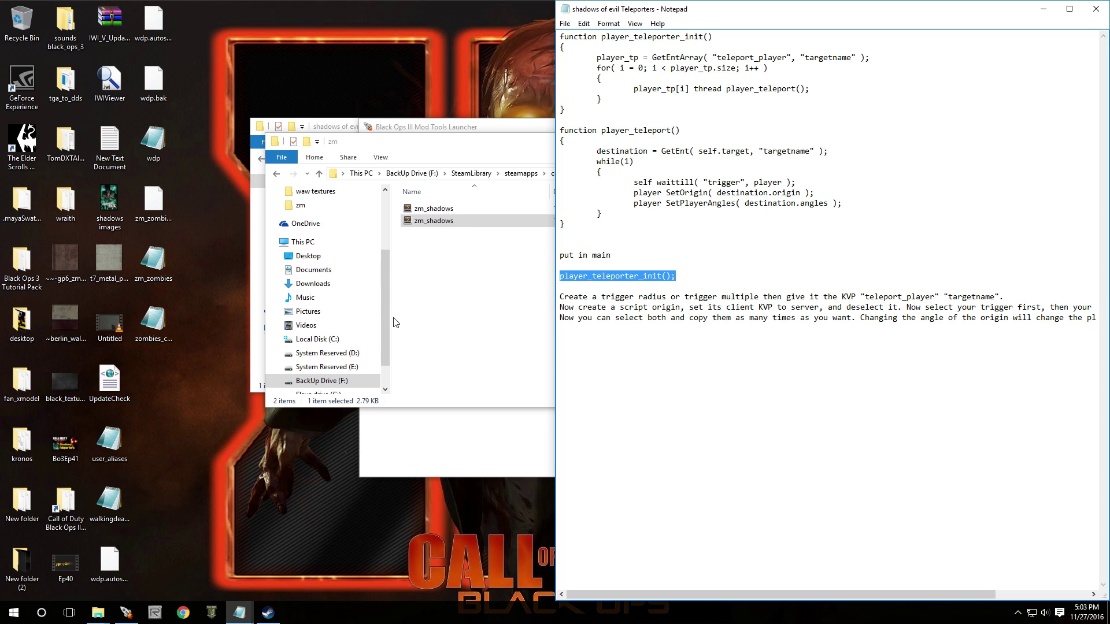
# Open the zm_shadows map in Radiant from the Mod Tools Launcher and switch the camera view to runtime lighting
pyautogui.click(125, 613)
pyautogui.rightClick(450, 221)
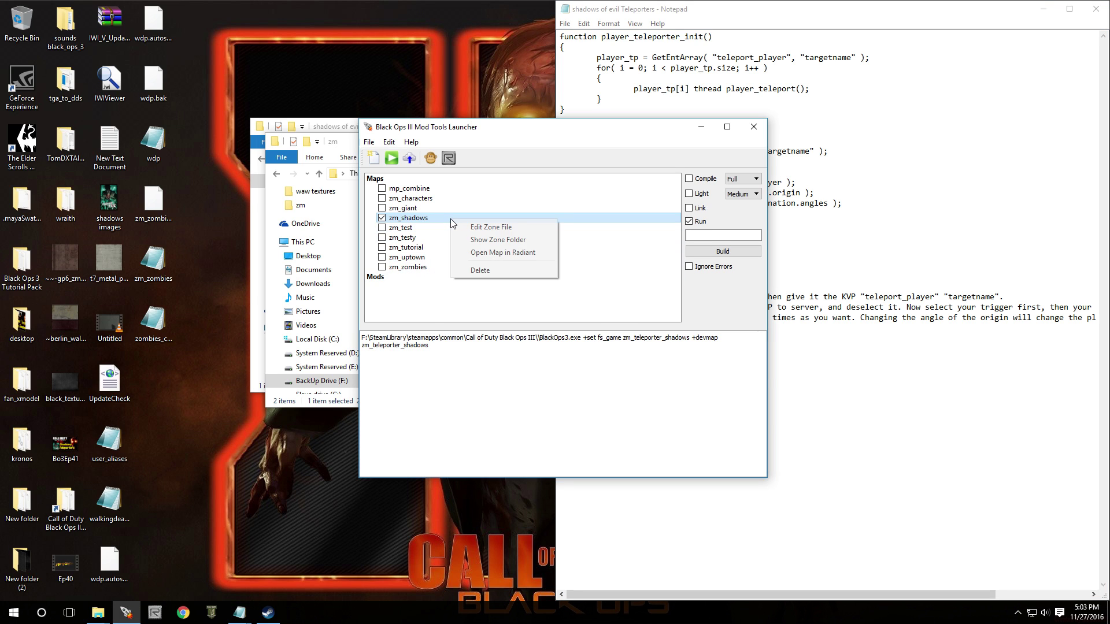
pyautogui.click(483, 253)
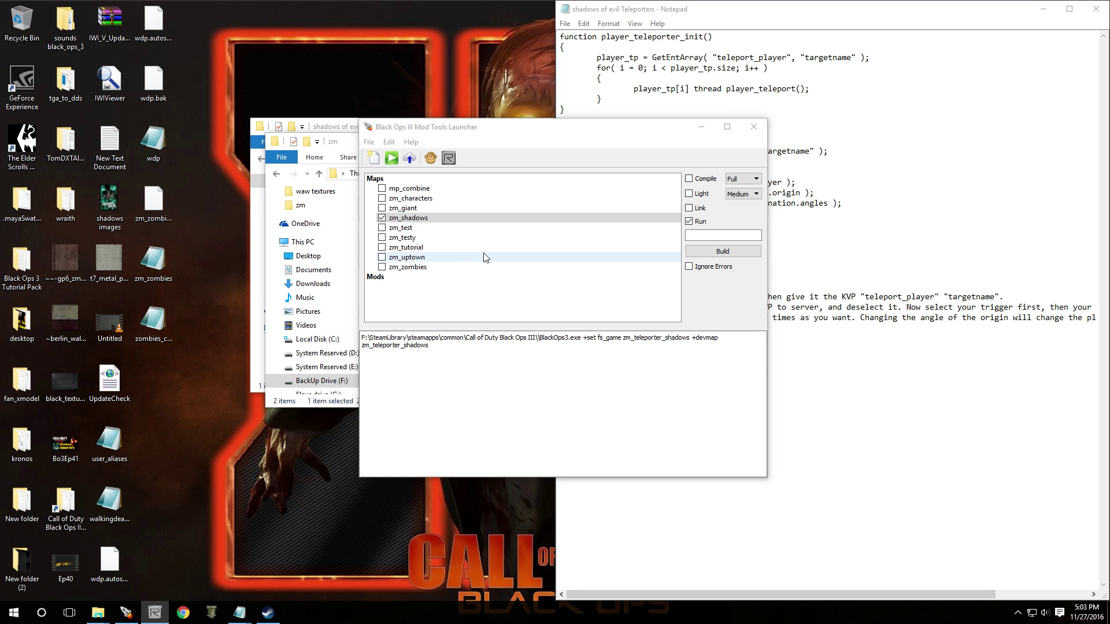
pyautogui.click(533, 144)
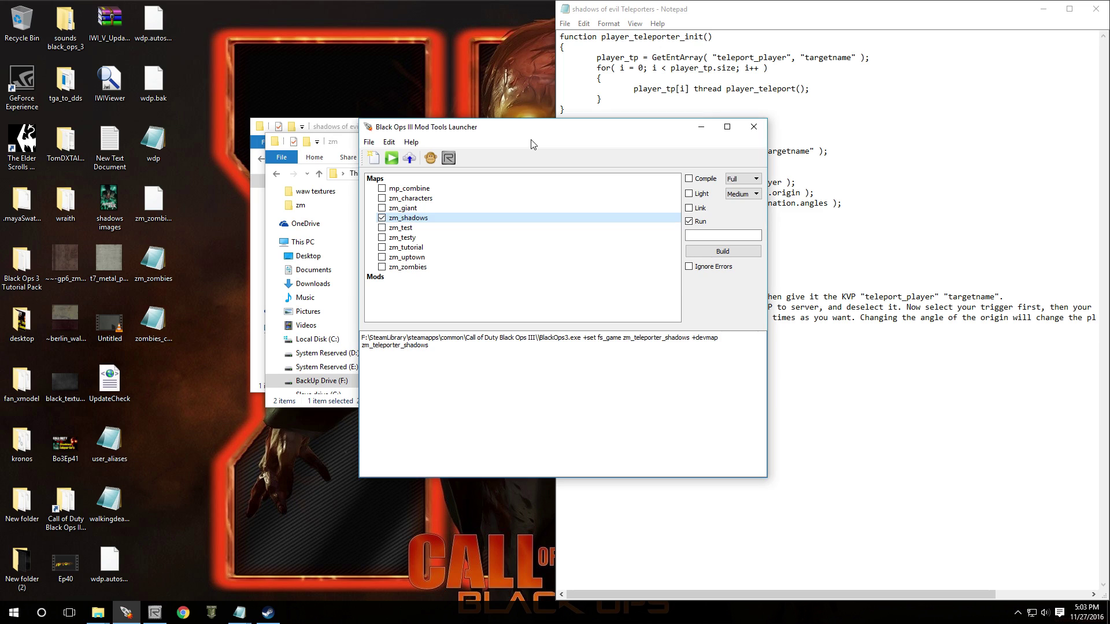
pyautogui.click(155, 612)
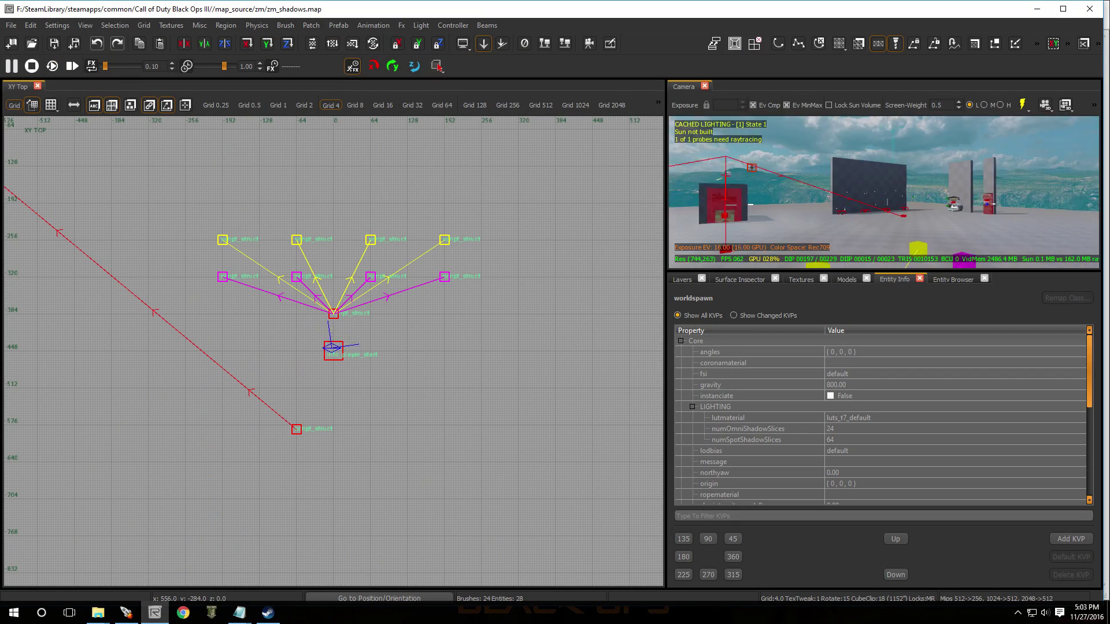
pyautogui.click(1021, 105)
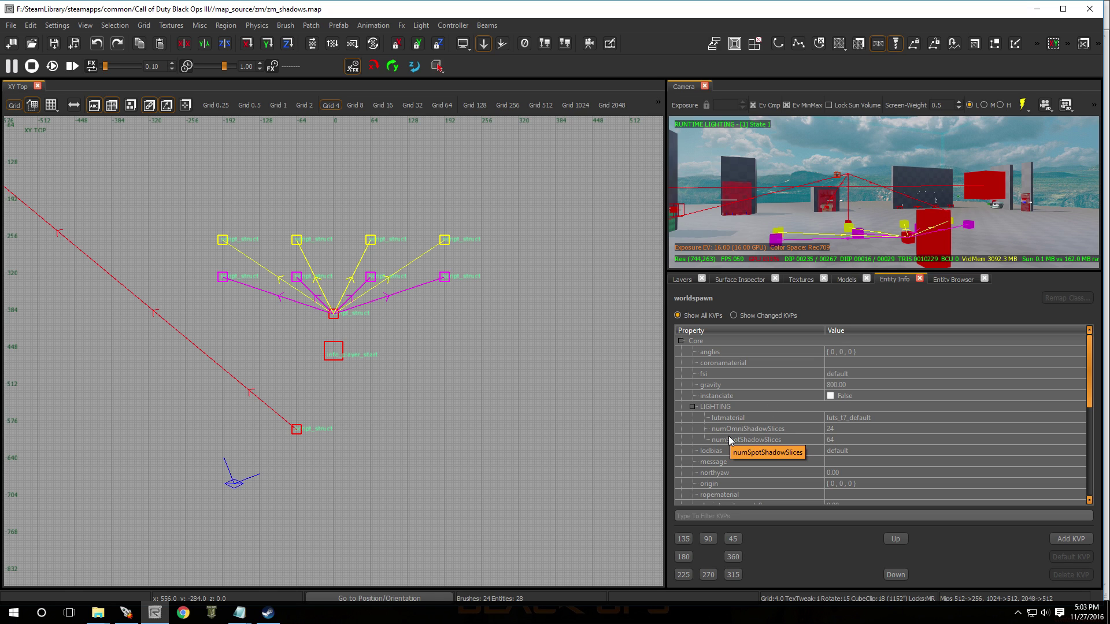
# Place a trigger_radius entity from the Trigger category on open ground beyond the player start
pyautogui.press('b')
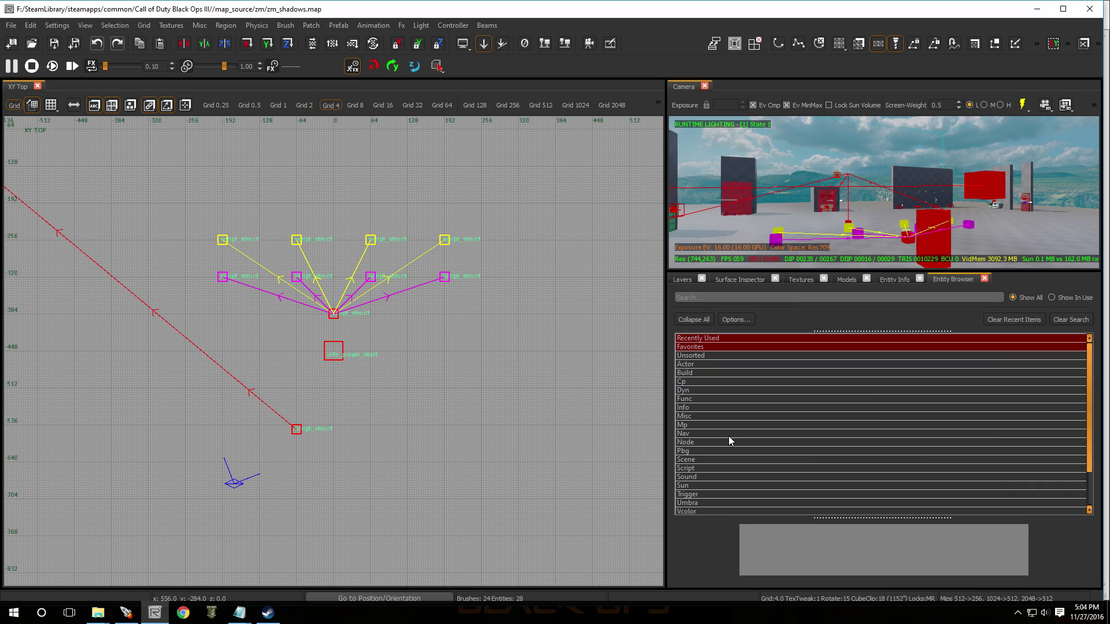
pyautogui.scroll(-2, 737, 390)
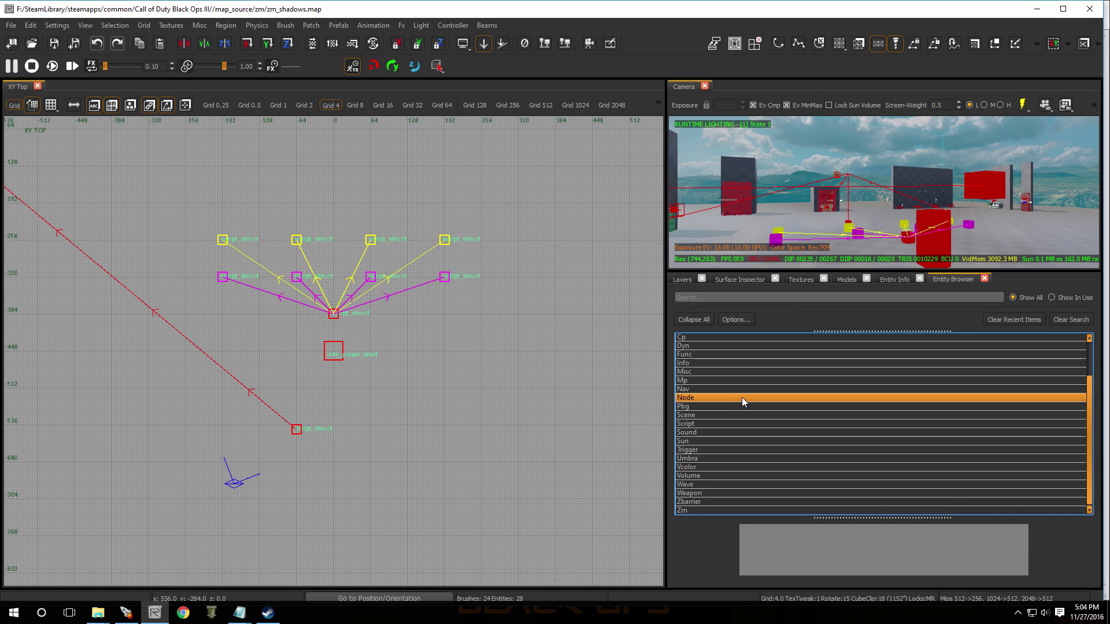
pyautogui.doubleClick(700, 451)
pyautogui.scroll(-4, 701, 451)
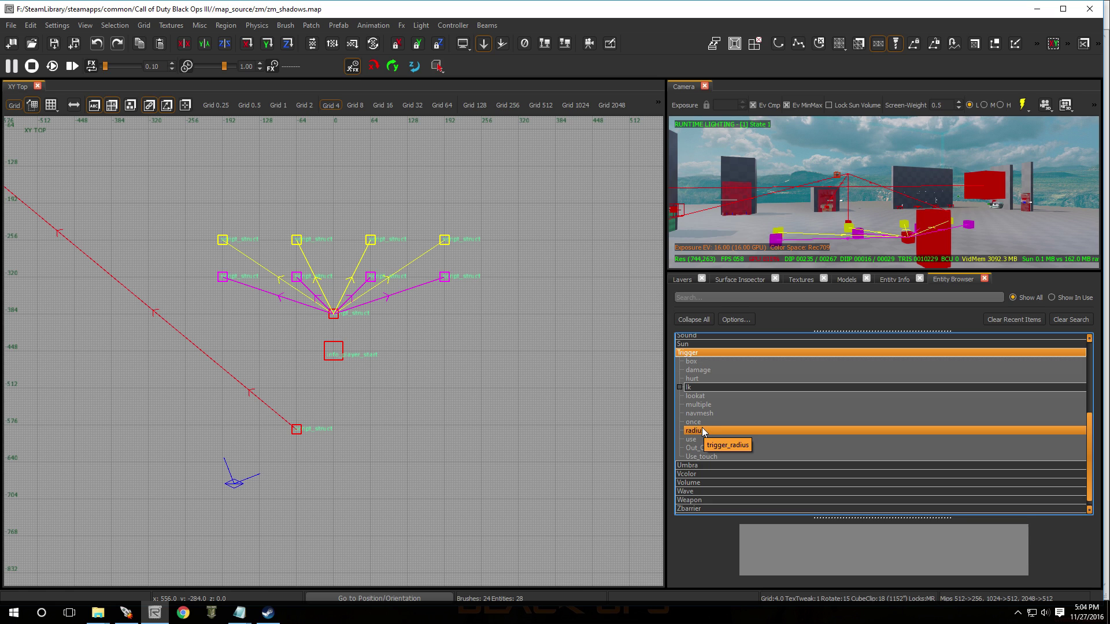
pyautogui.moveTo(702, 430); pyautogui.dragTo(601, 479)
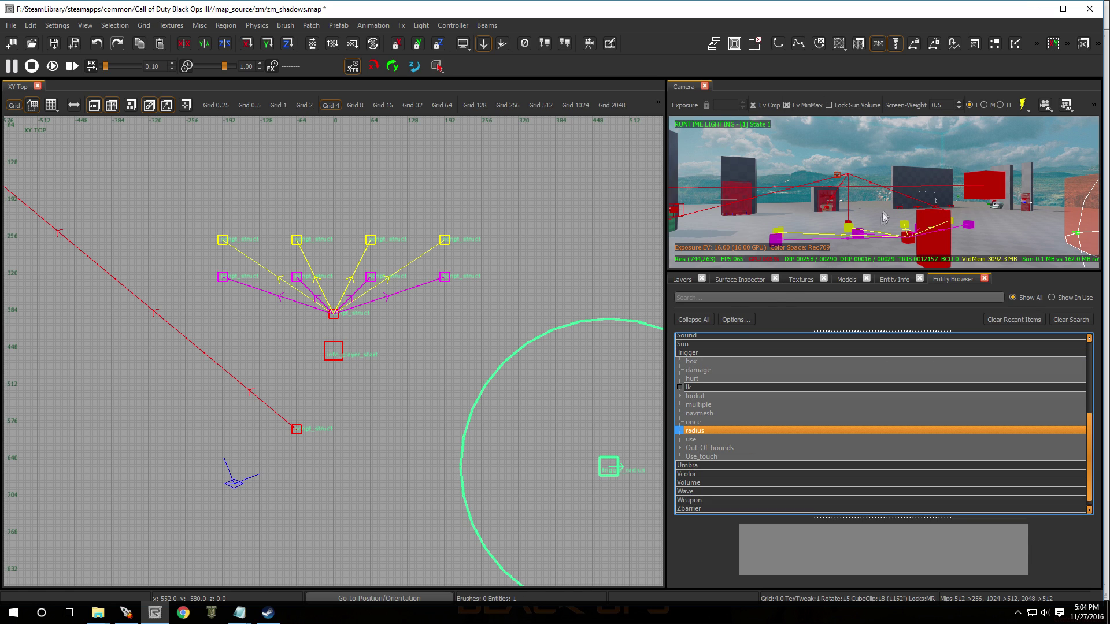
pyautogui.moveTo(883, 191); pyautogui.dragTo(855, 219, button='right')
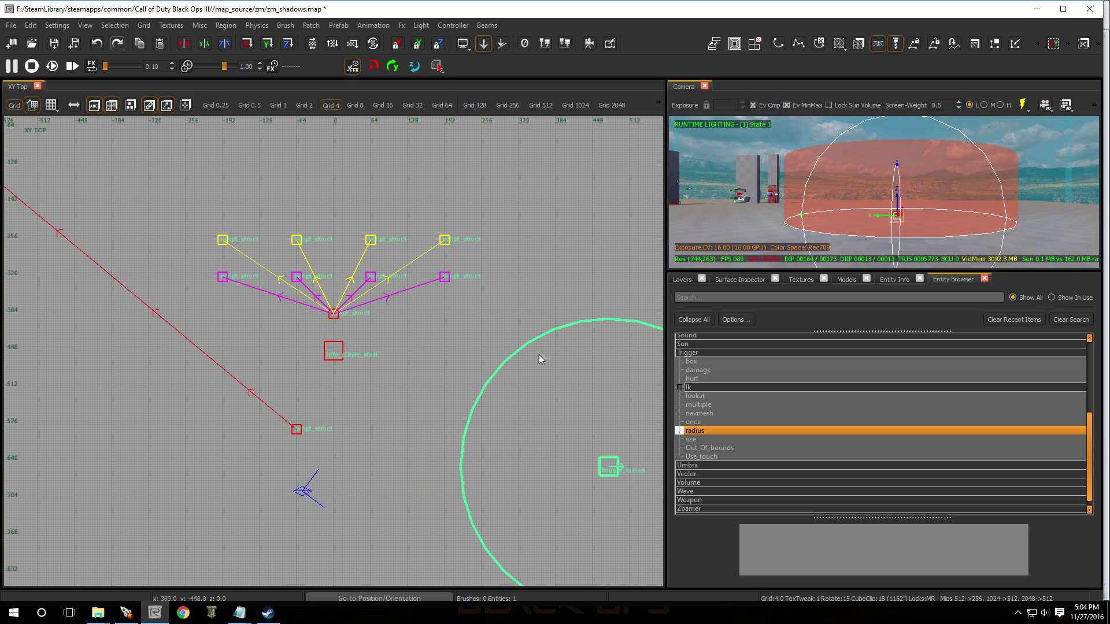
# Move the trigger_radius into the map's corner at about X 1244, Y -1232 and deselect it
pyautogui.scroll(-5, 549, 354)
pyautogui.scroll(2, 611, 526)
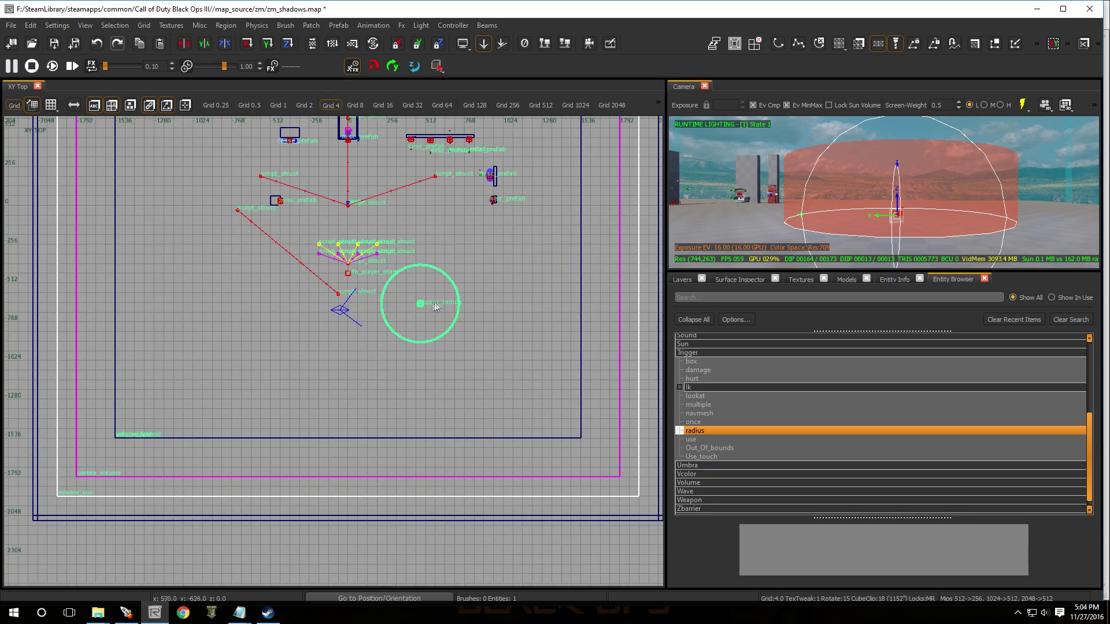
pyautogui.moveTo(420, 303); pyautogui.dragTo(540, 392)
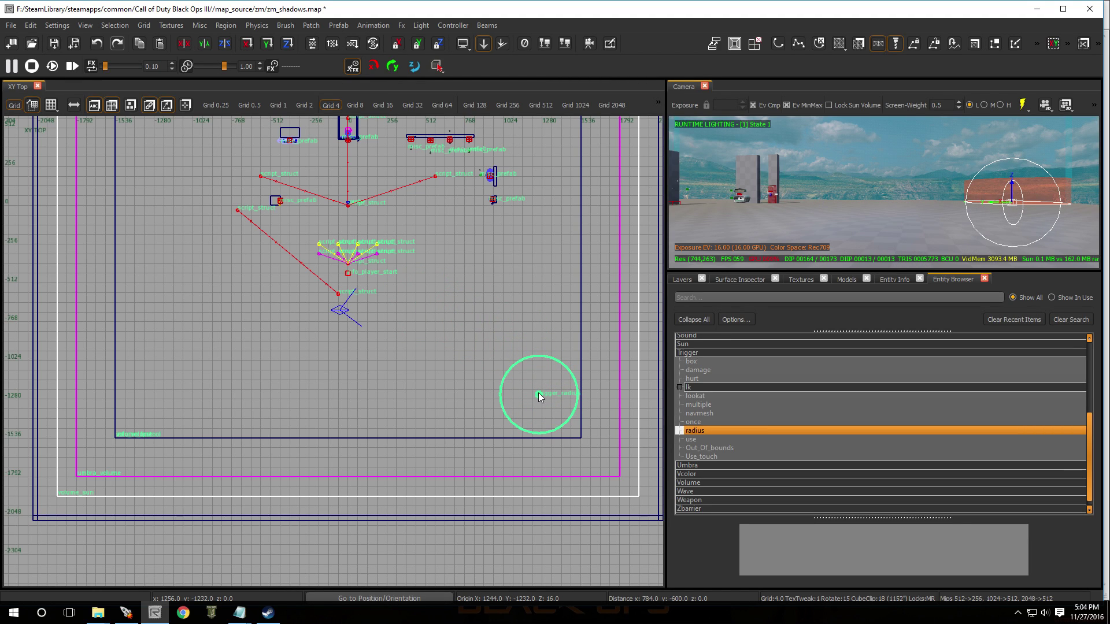
pyautogui.press('w')
pyautogui.moveTo(928, 203); pyautogui.dragTo(931, 204, button='right')
pyautogui.press('Escape')
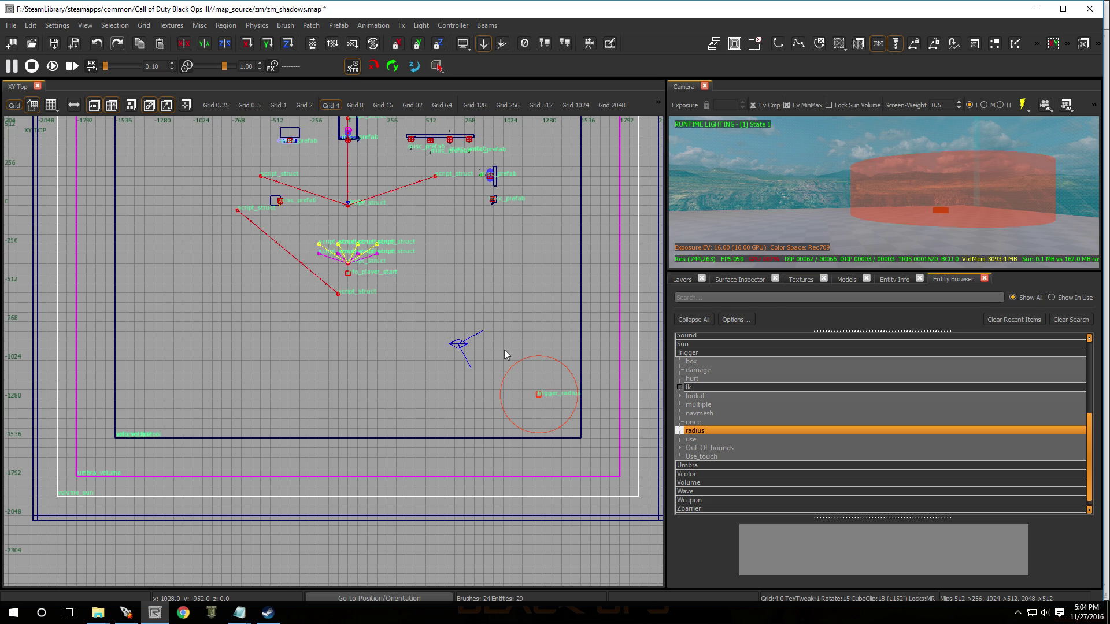
# Draw a square brush about 572 by 572 units around the trigger radius and flatten it to 4 units high at floor level
pyautogui.scroll(4, 508, 364)
pyautogui.moveTo(473, 350)
pyautogui.mouseDown()
pyautogui.moveTo(553, 564)
pyautogui.moveTo(664, 522)
pyautogui.moveTo(643, 494)
pyautogui.mouseUp()
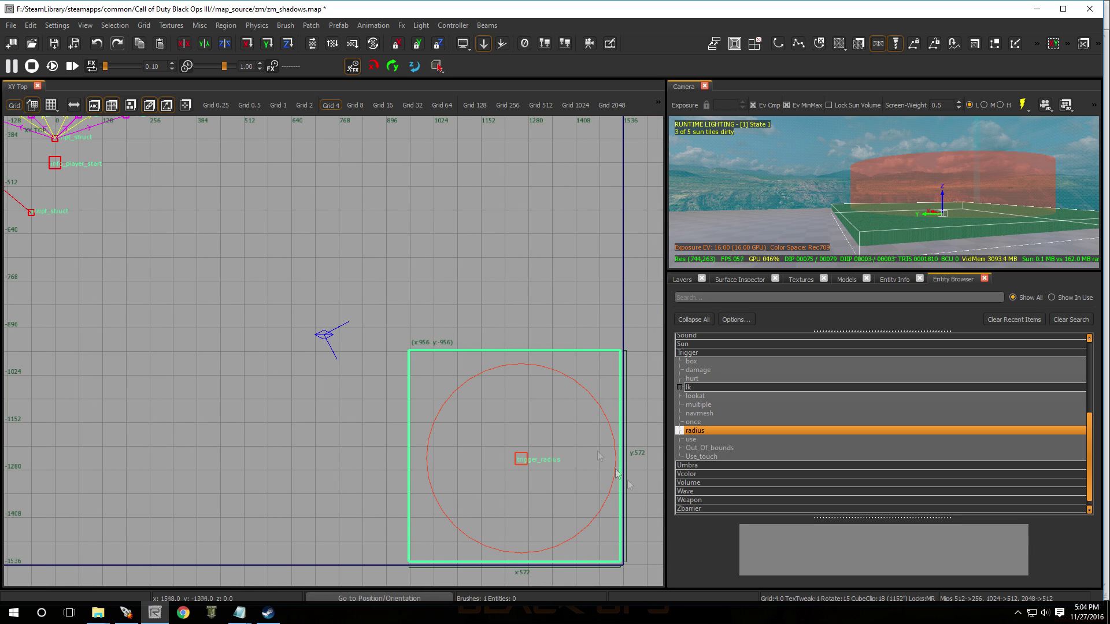
pyautogui.hotkey('ctrl', 'Tab')
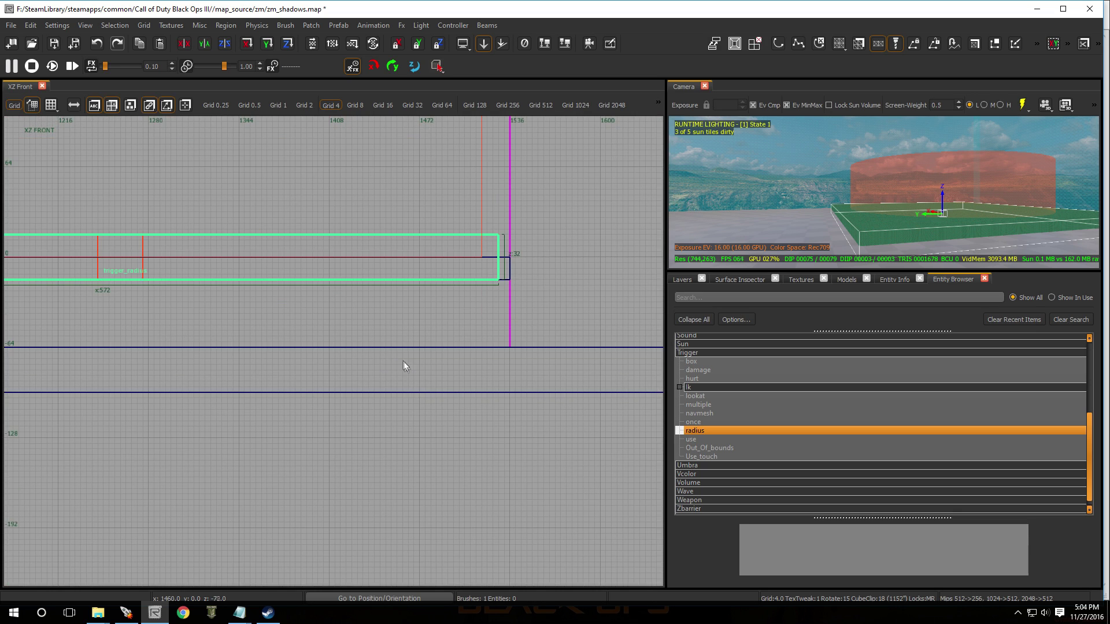
pyautogui.scroll(-4, 399, 350)
pyautogui.scroll(3, 330, 297)
pyautogui.moveTo(316, 276); pyautogui.dragTo(319, 290)
pyautogui.moveTo(292, 386); pyautogui.dragTo(295, 368)
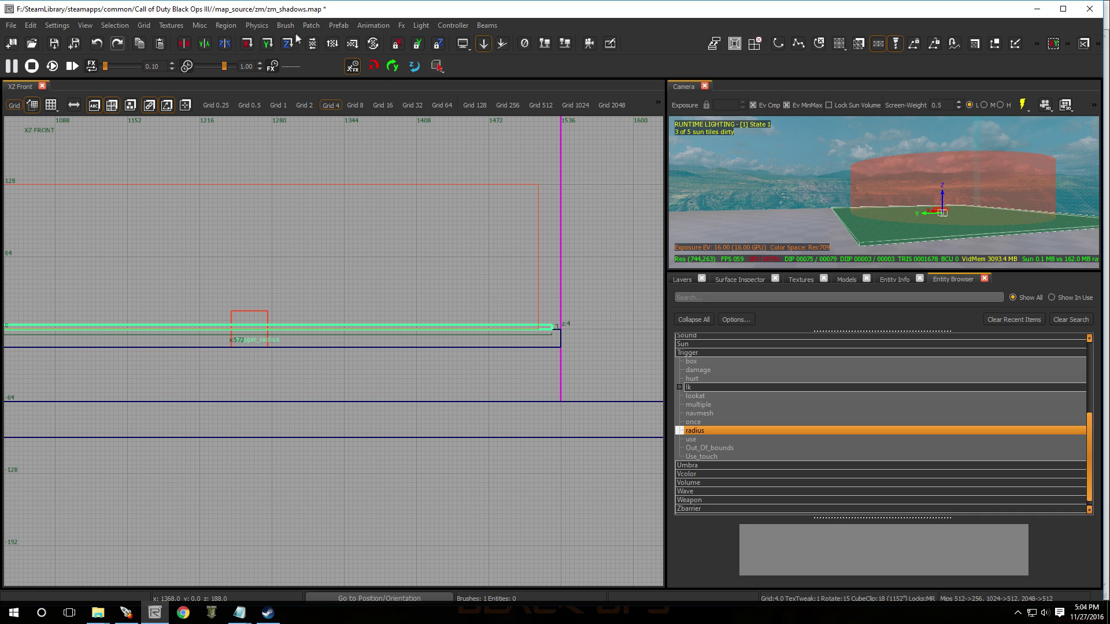
# Convert the flat square brush into a cylinder patch
pyautogui.click(315, 26)
pyautogui.click(112, 226)
pyautogui.hotkey('ctrl', 'Tab')
pyautogui.scroll(-6, 212, 320)
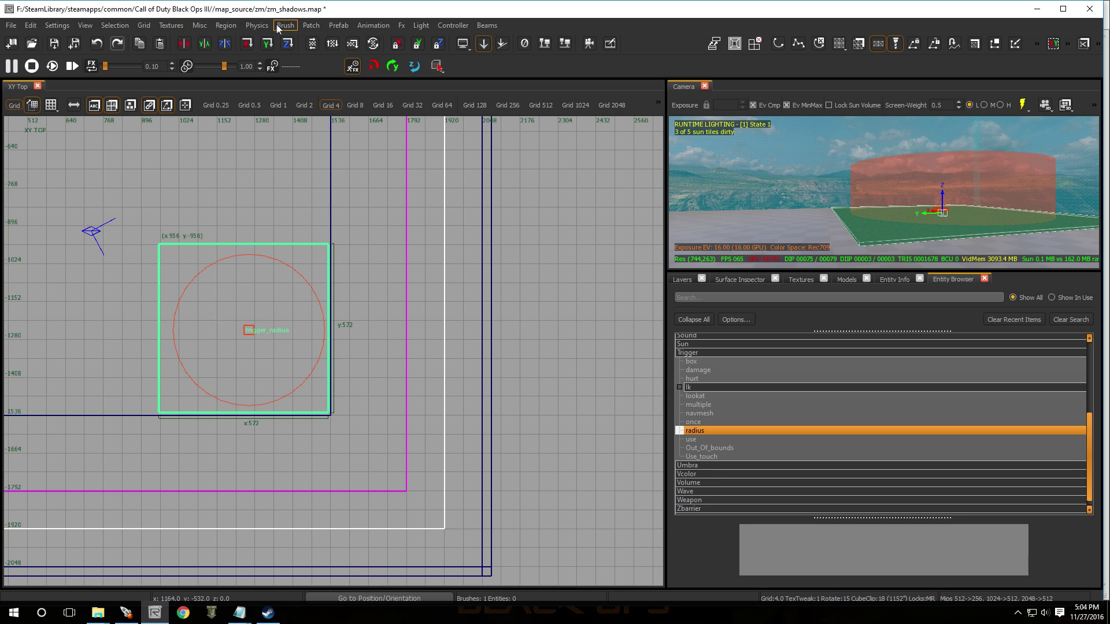
pyautogui.click(311, 25)
pyautogui.moveTo(323, 58)
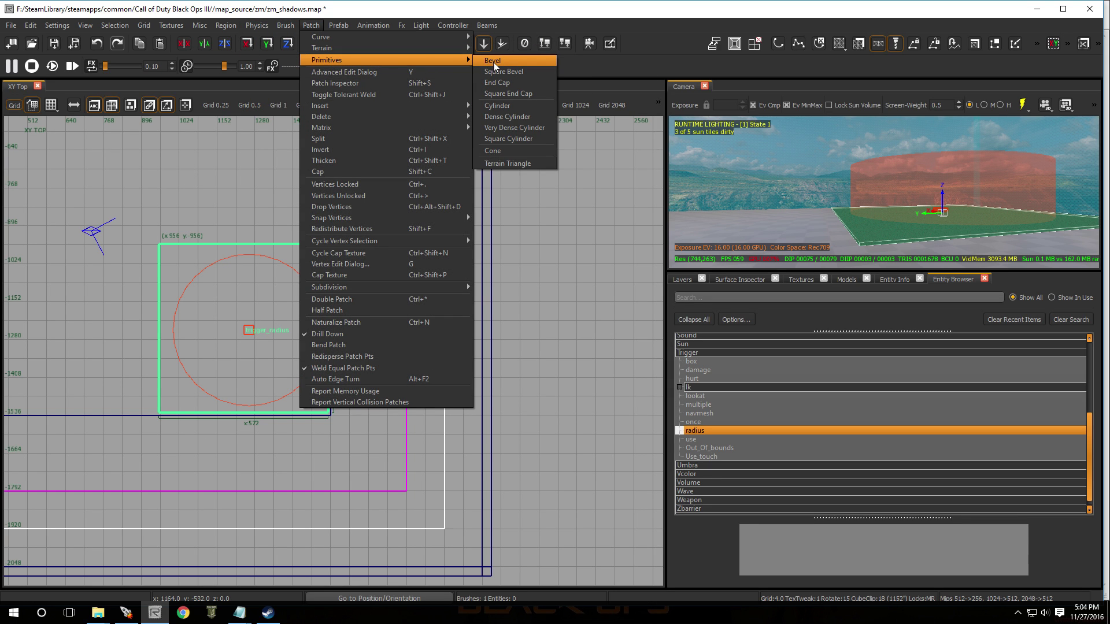
pyautogui.click(494, 106)
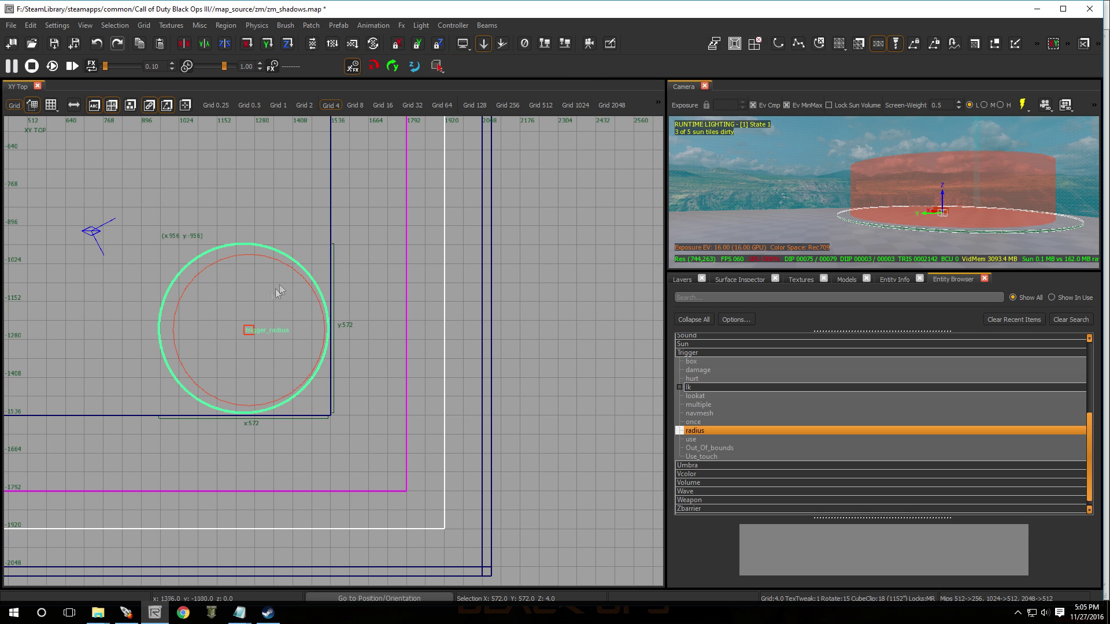
# Resize the cylinder patch to about 516 by 508 units so it matches the trigger radius circle
pyautogui.moveTo(116, 324); pyautogui.dragTo(131, 325)
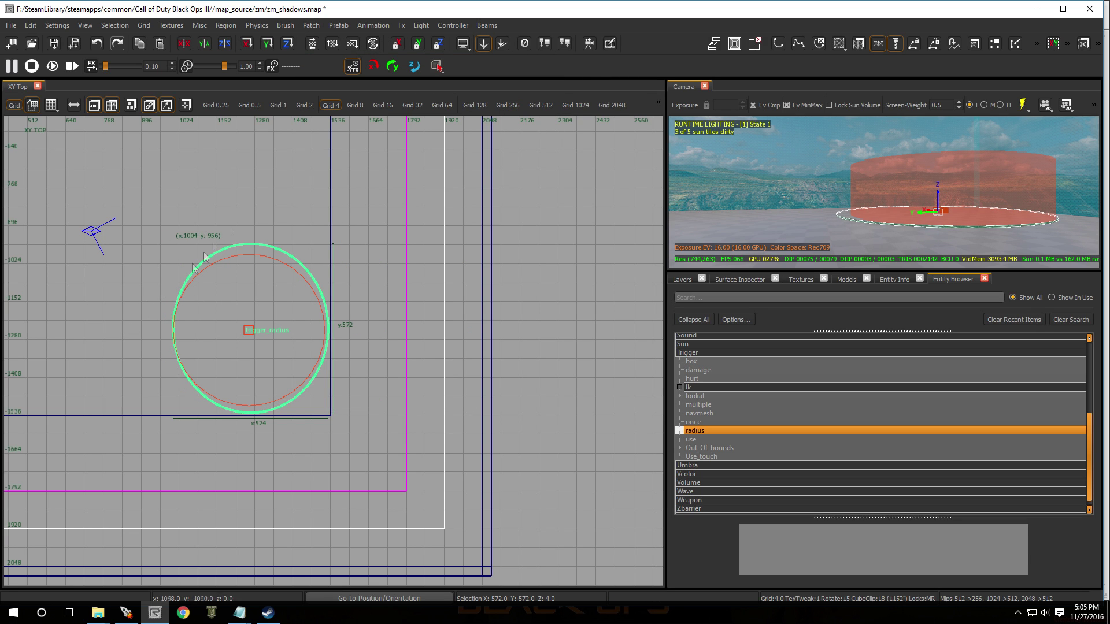
pyautogui.moveTo(248, 189); pyautogui.dragTo(247, 199)
pyautogui.moveTo(257, 507); pyautogui.dragTo(253, 481)
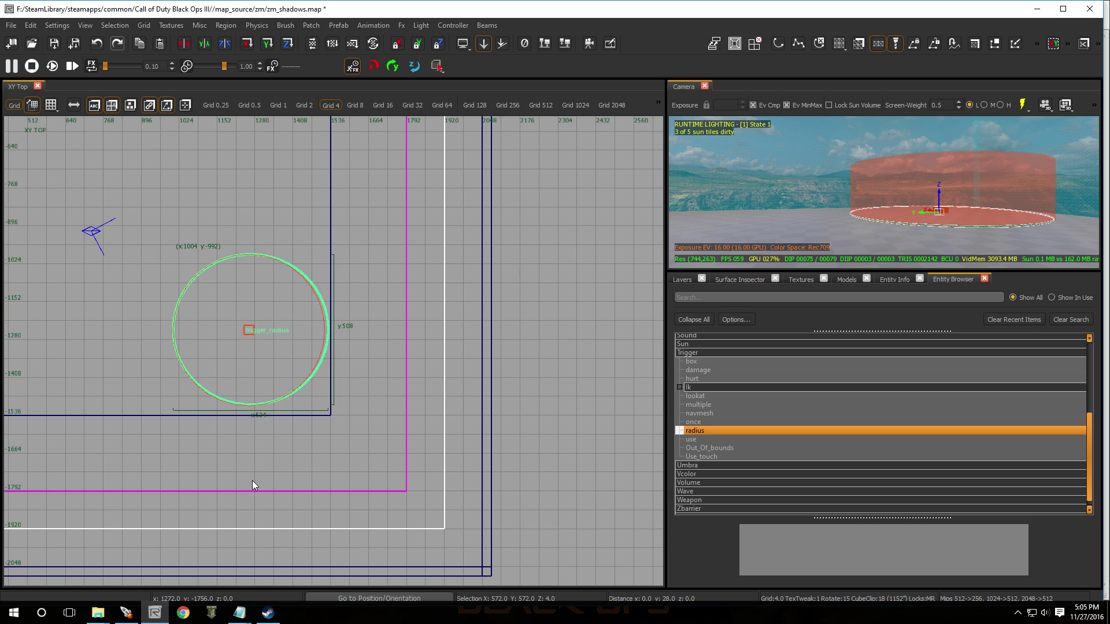
pyautogui.moveTo(387, 346); pyautogui.dragTo(385, 345)
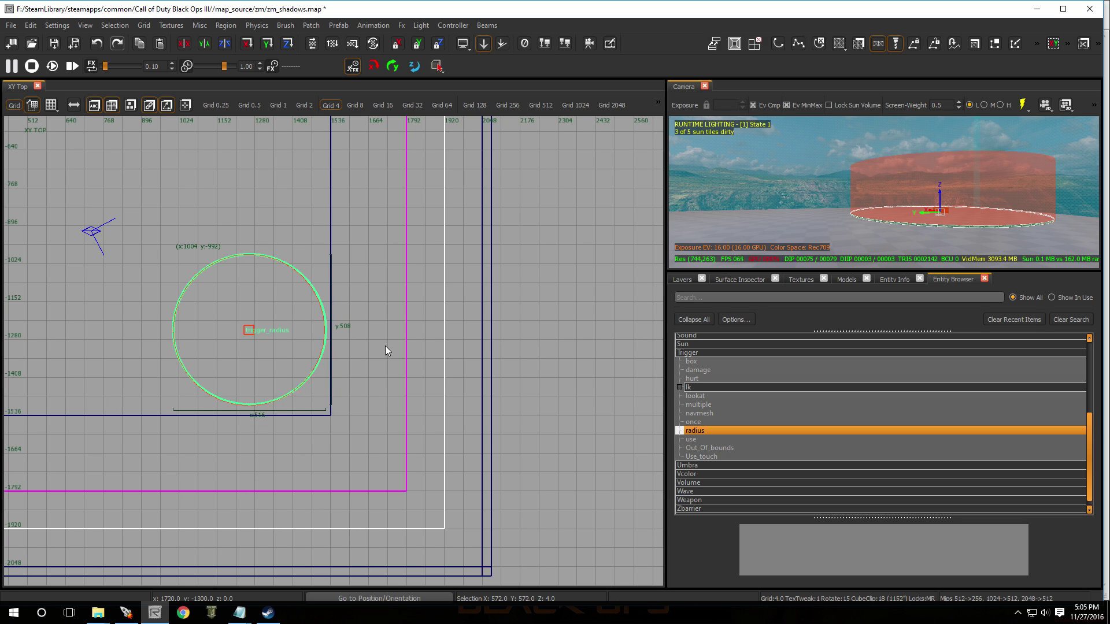
# Thicken the cylinder patch by 8 units with seams to form a ring around the trigger
pyautogui.hotkey('ctrl', 'Tab')
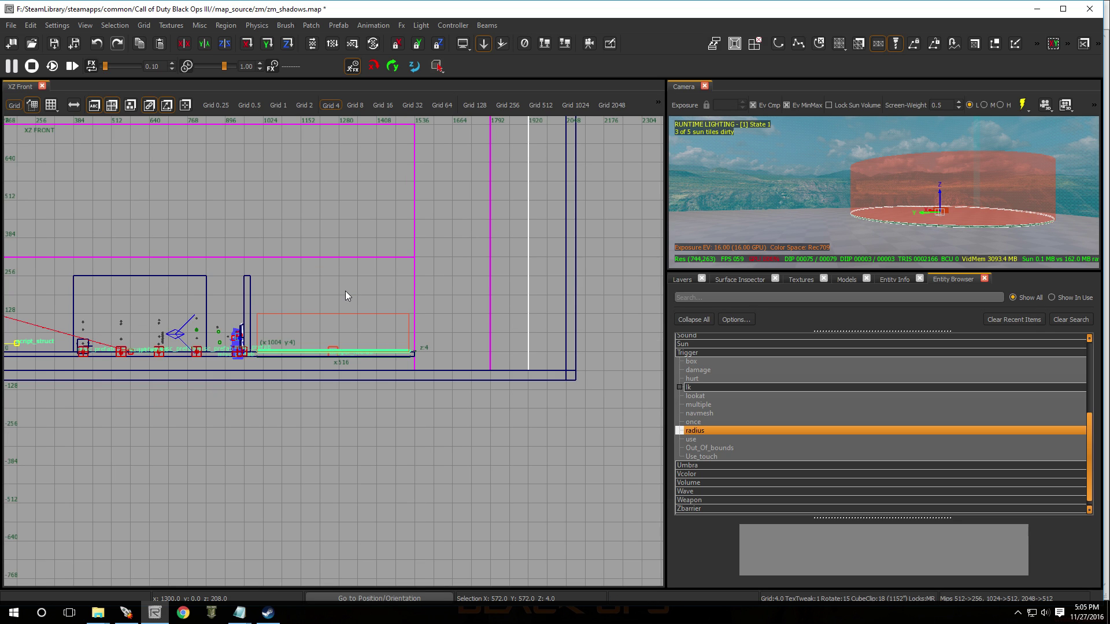
pyautogui.hotkey('ctrl', 'Tab')
pyautogui.hotkey('ctrl', 'Tab')
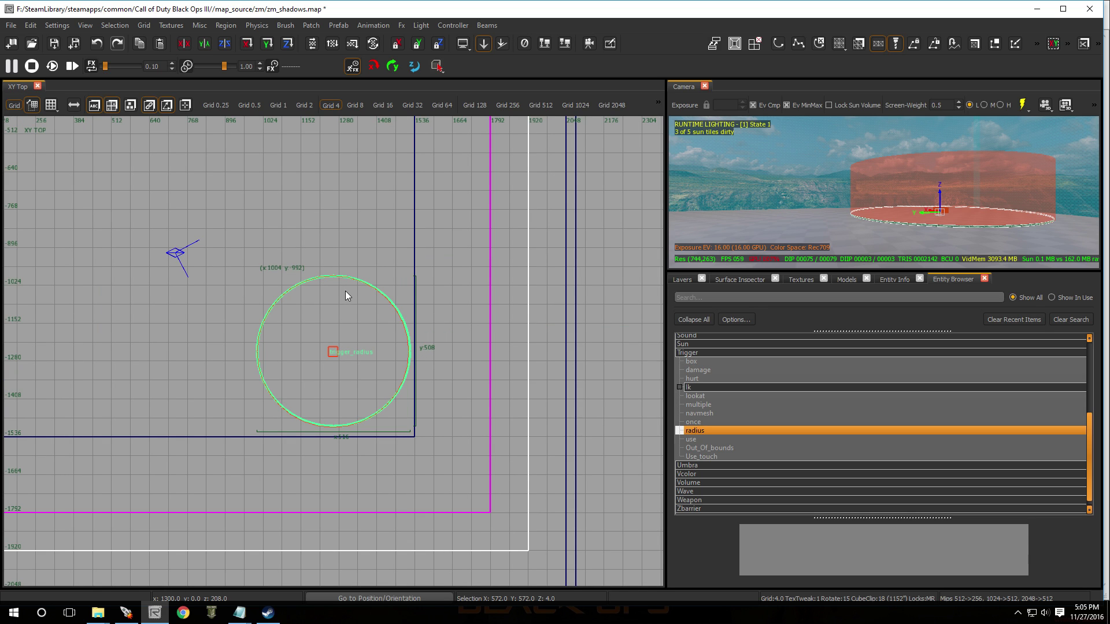
pyautogui.hotkey('ctrl', 't')
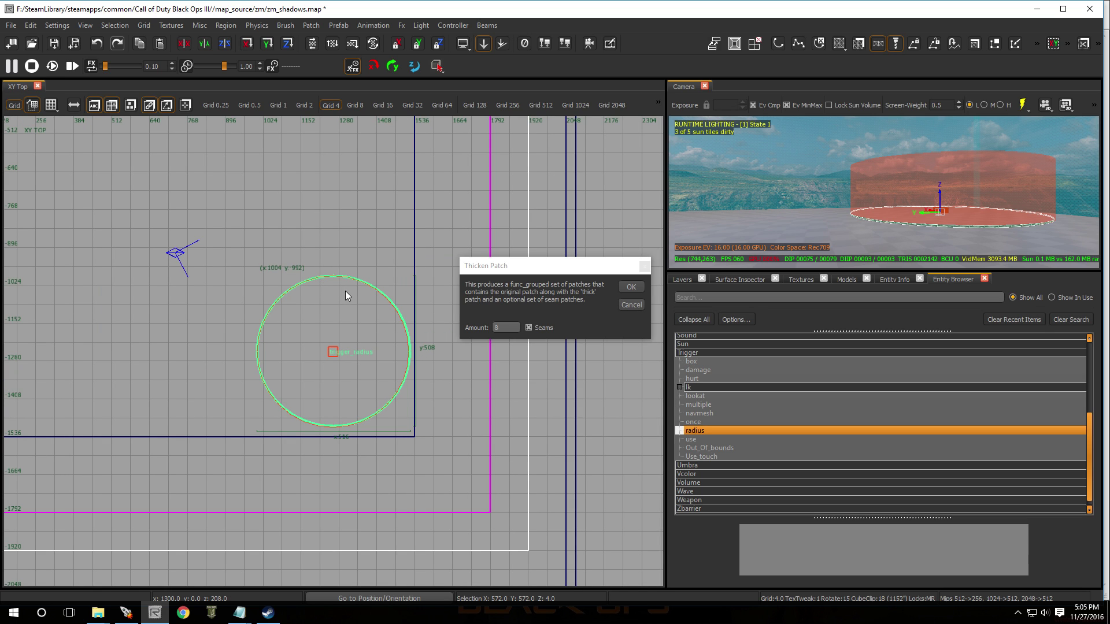
pyautogui.click(628, 288)
pyautogui.moveTo(732, 245); pyautogui.dragTo(772, 211, button='right')
pyautogui.moveTo(856, 147); pyautogui.dragTo(875, 217, button='right')
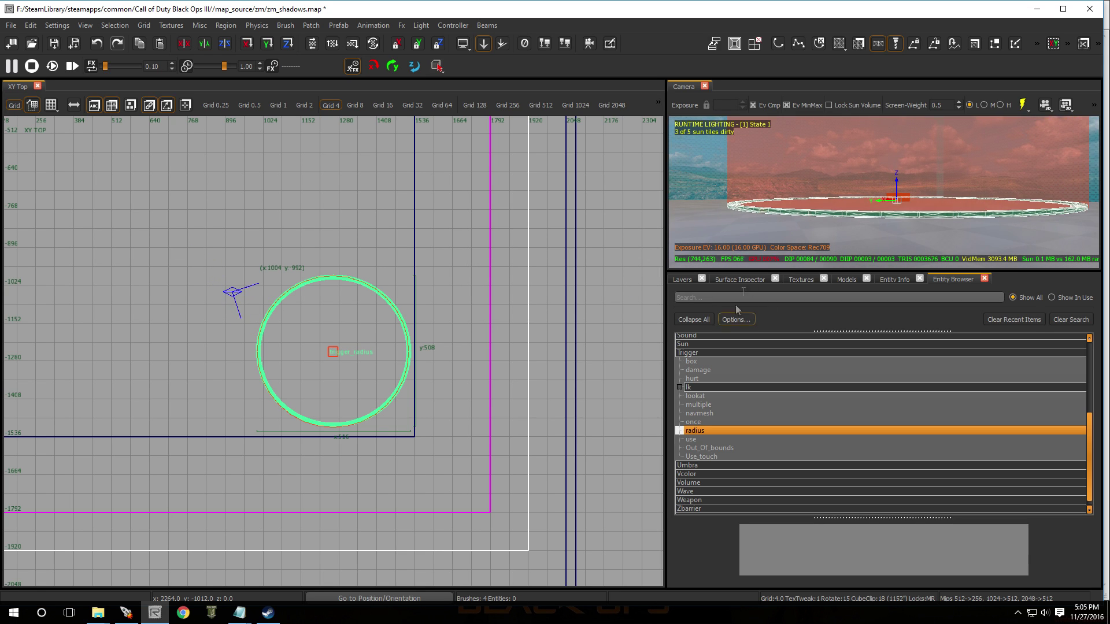
# Apply the favorite texture t7_concrete_bare_weathered_01_wet to the ring and deselect it
pyautogui.click(797, 278)
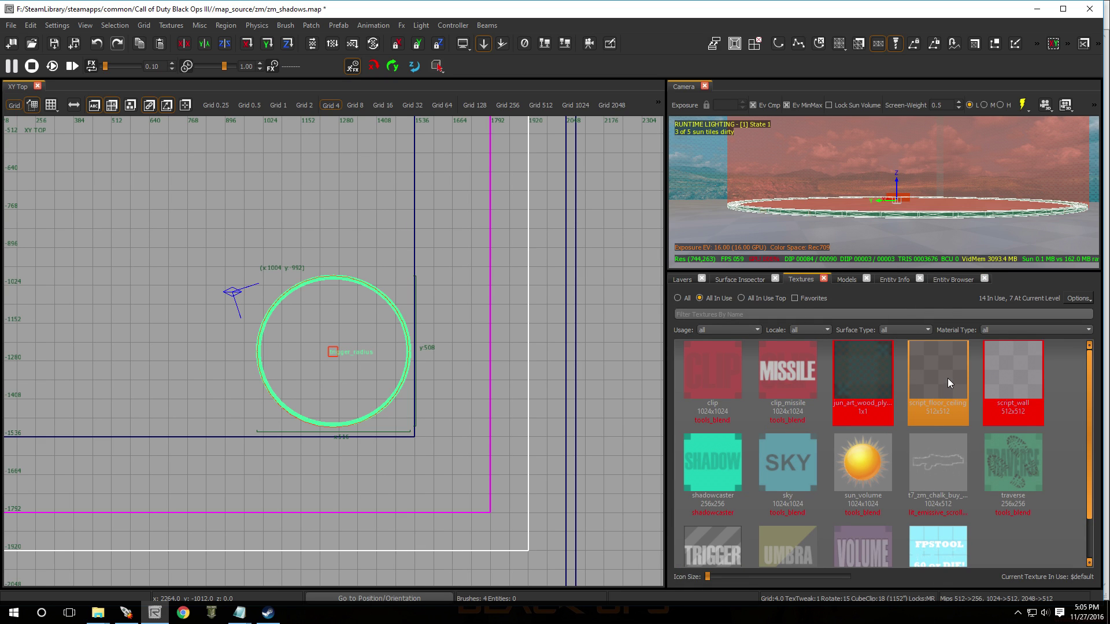
pyautogui.scroll(-1, 893, 469)
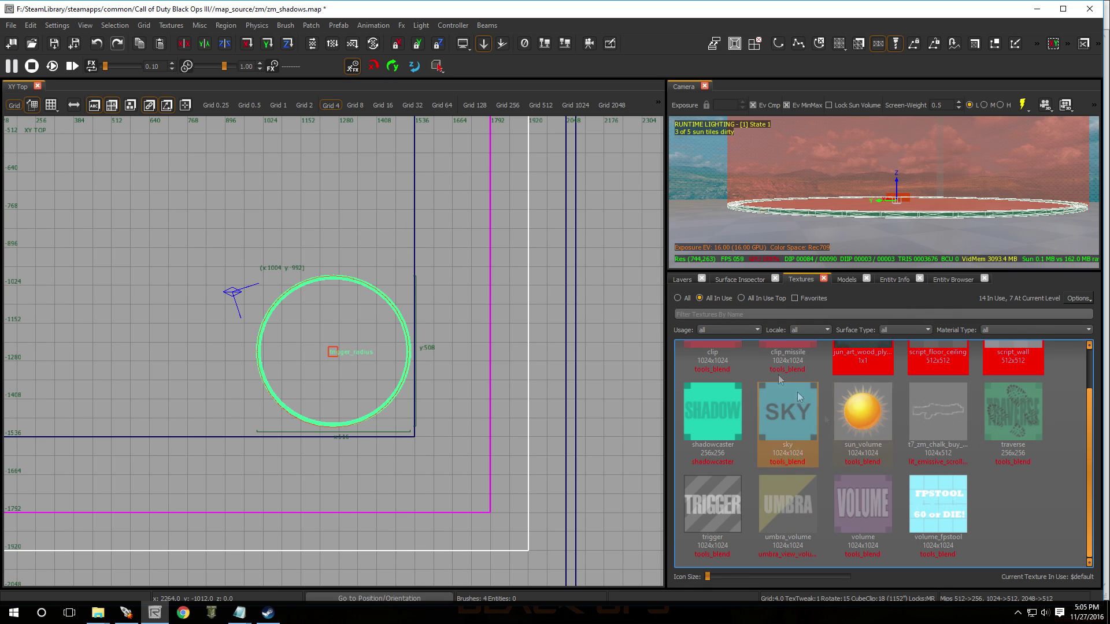
pyautogui.click(796, 298)
pyautogui.click(678, 298)
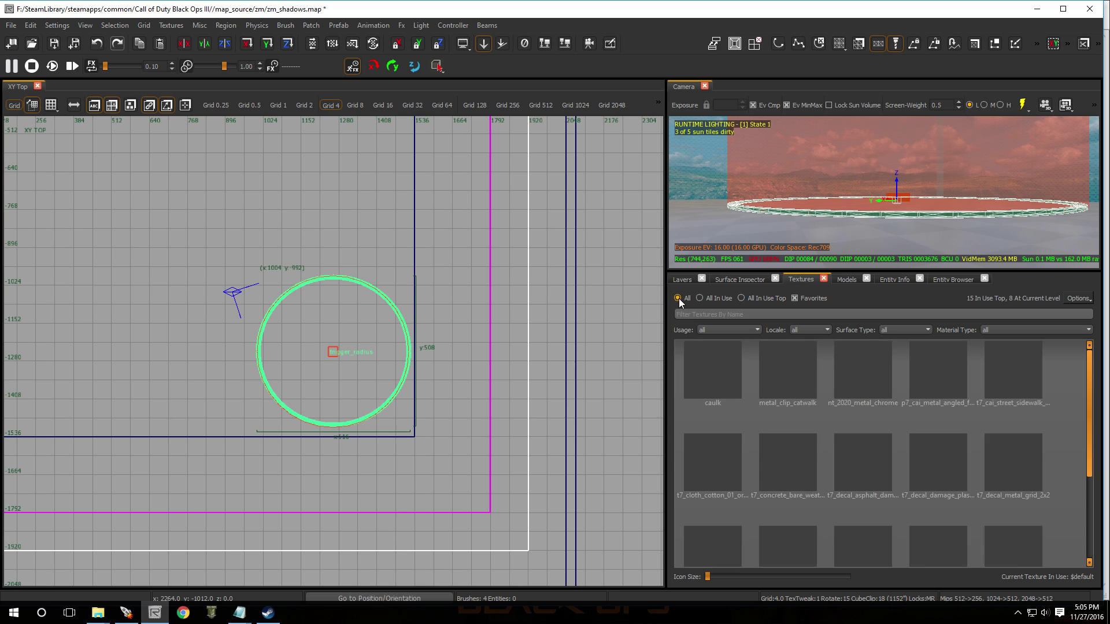
pyautogui.click(805, 465)
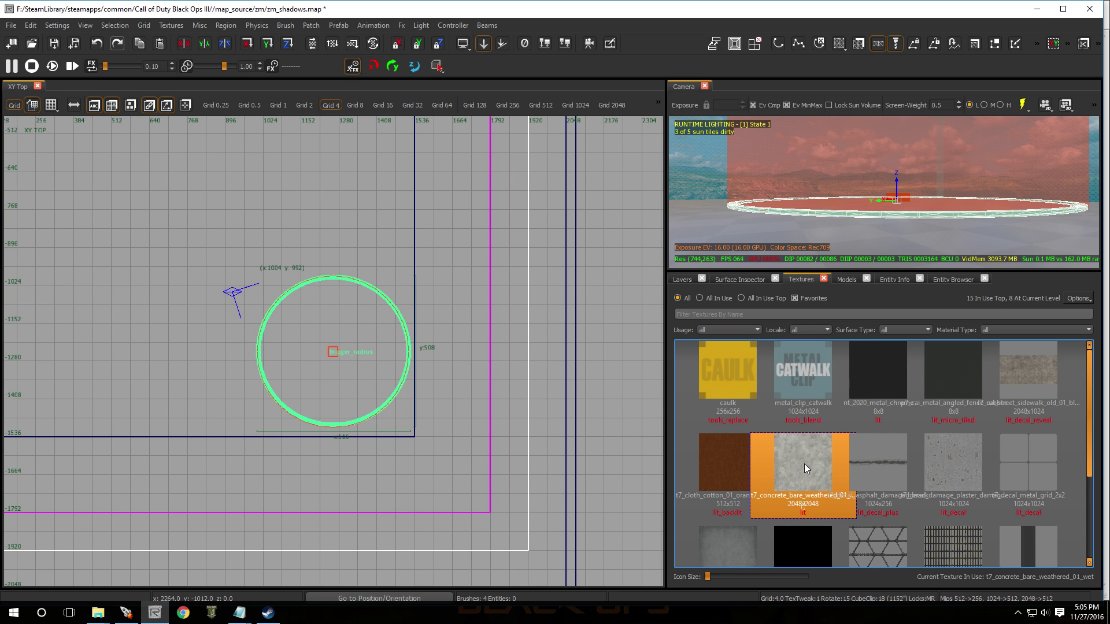
pyautogui.press('Escape')
pyautogui.moveTo(831, 194); pyautogui.dragTo(832, 231, button='right')
# Copy the value teleport_player from the teleporter notes in Notepad and return to Radiant
pyautogui.click(1037, 8)
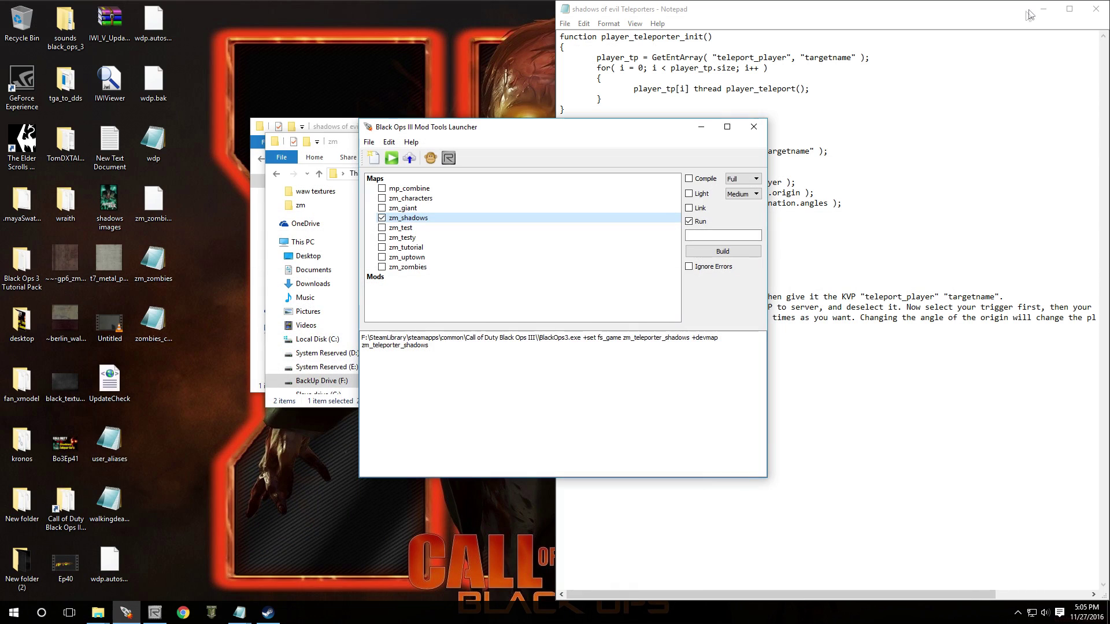
pyautogui.moveTo(664, 130); pyautogui.dragTo(398, 139)
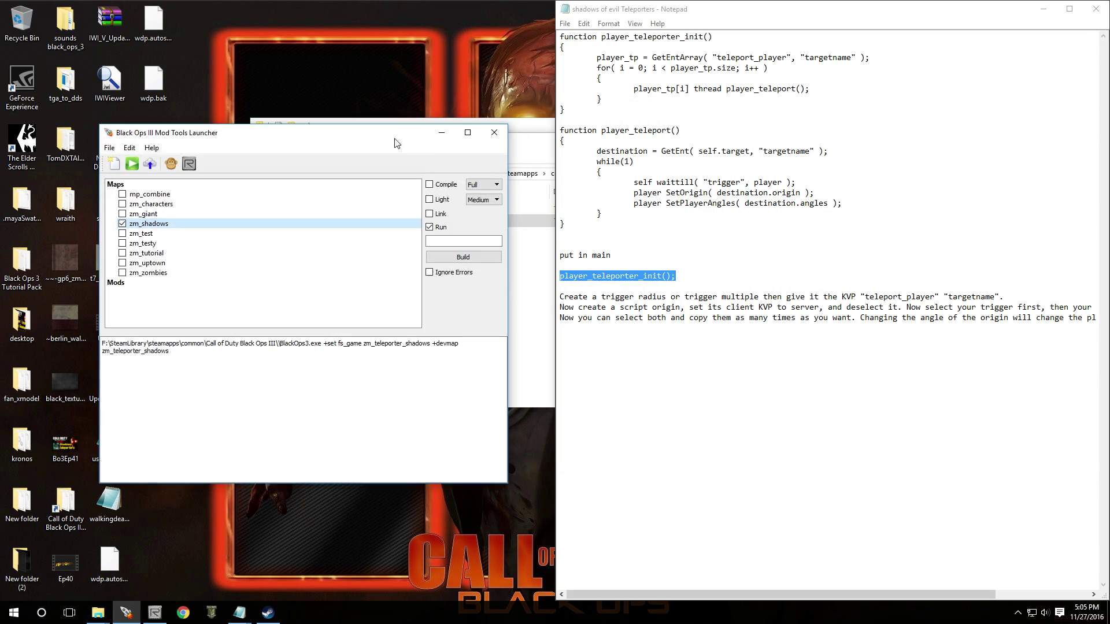
pyautogui.click(435, 133)
pyautogui.click(691, 367)
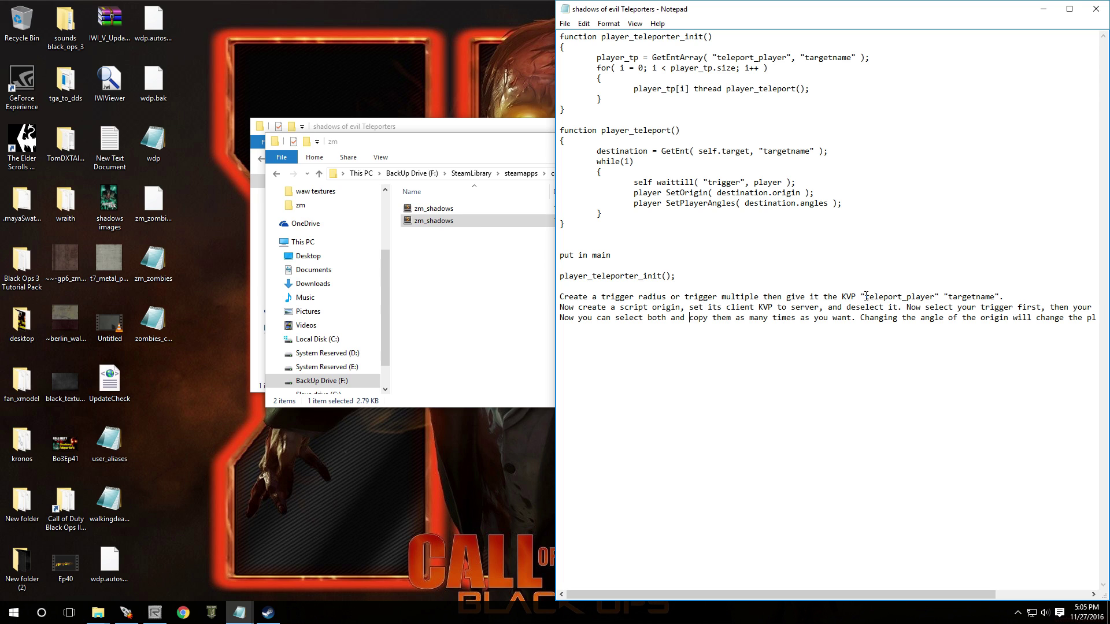
pyautogui.moveTo(865, 297); pyautogui.dragTo(896, 297)
pyautogui.click(902, 296)
pyautogui.moveTo(928, 297); pyautogui.dragTo(864, 296)
pyautogui.rightClick(875, 296)
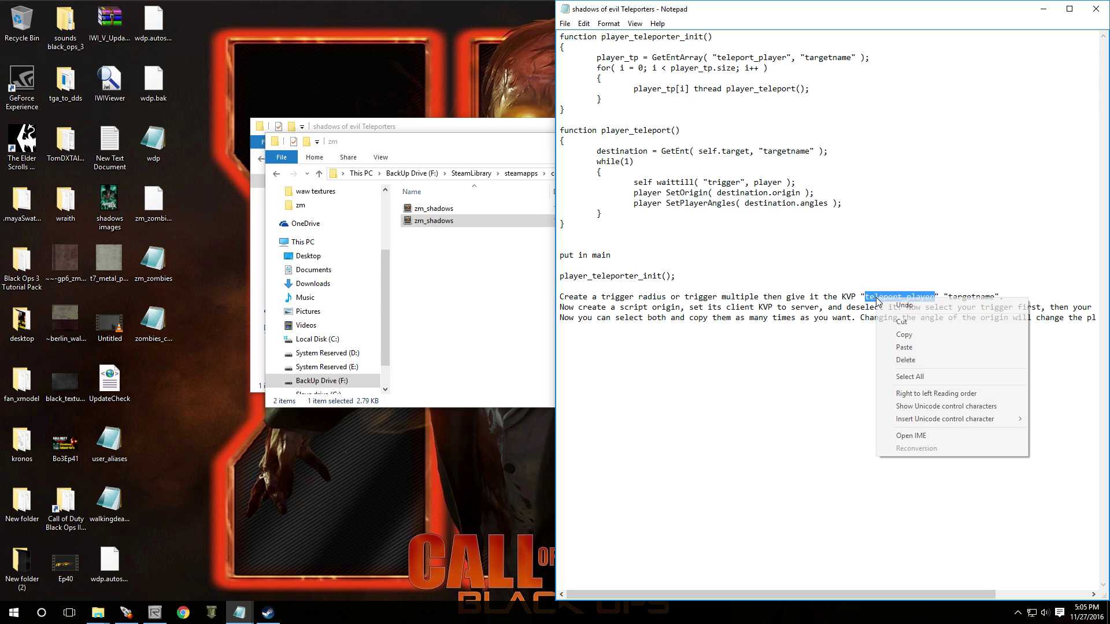
pyautogui.click(893, 334)
pyautogui.click(155, 613)
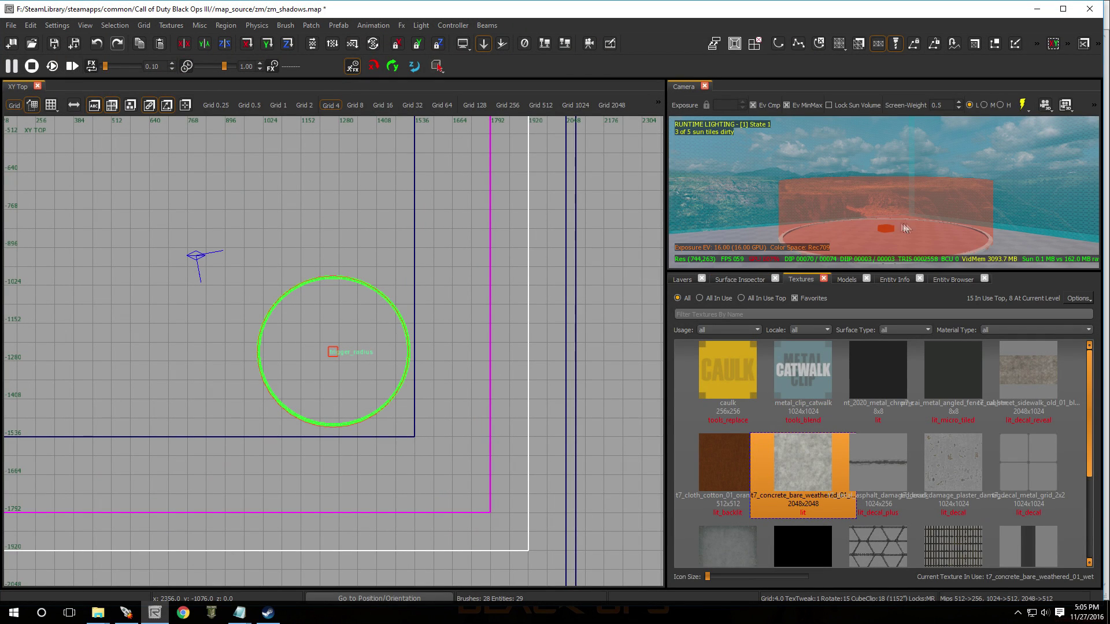
# Set the targetname of the trigger_radius entity to the copied value teleport_player and deselect it
pyautogui.keyDown('shift'); pyautogui.click(886, 228); pyautogui.keyUp('shift')
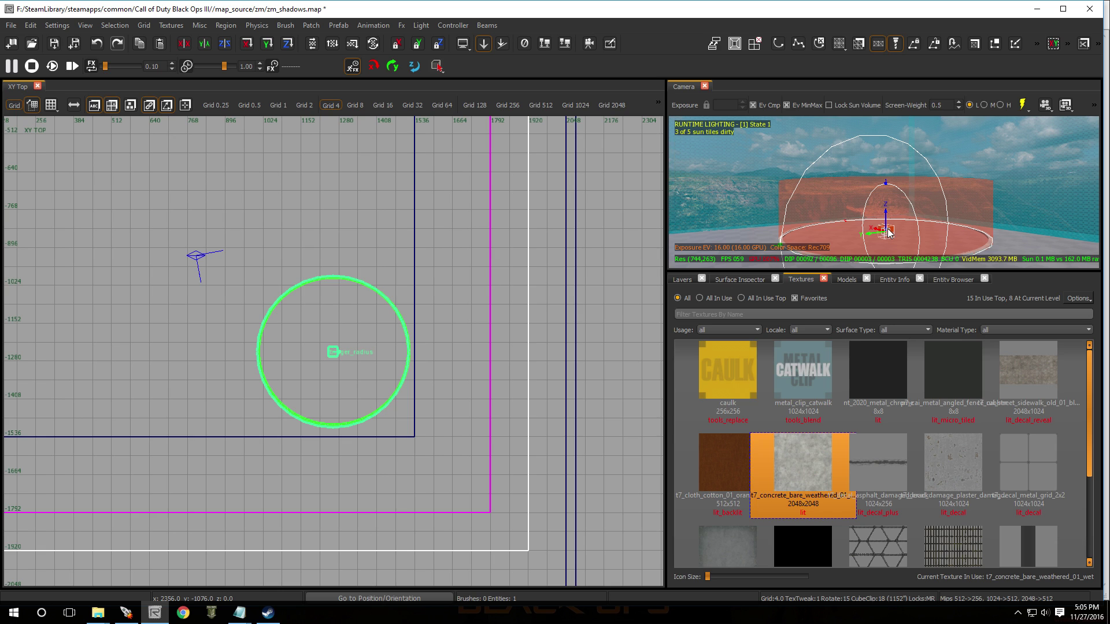
pyautogui.press('n')
pyautogui.scroll(-10, 831, 397)
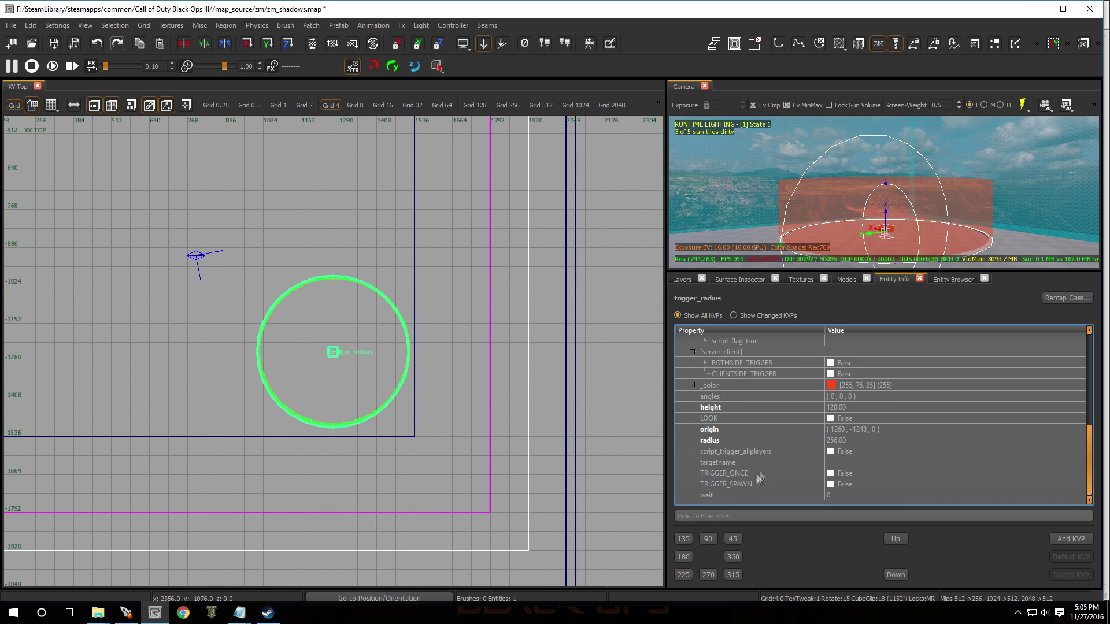
pyautogui.click(845, 462)
pyautogui.rightClick(847, 462)
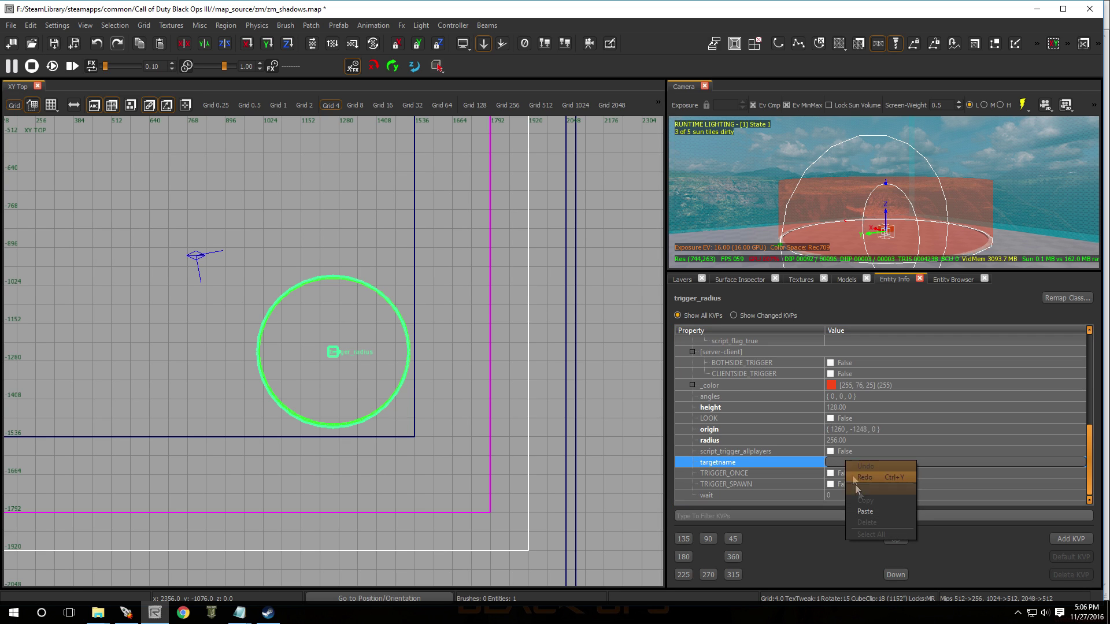
pyautogui.click(865, 512)
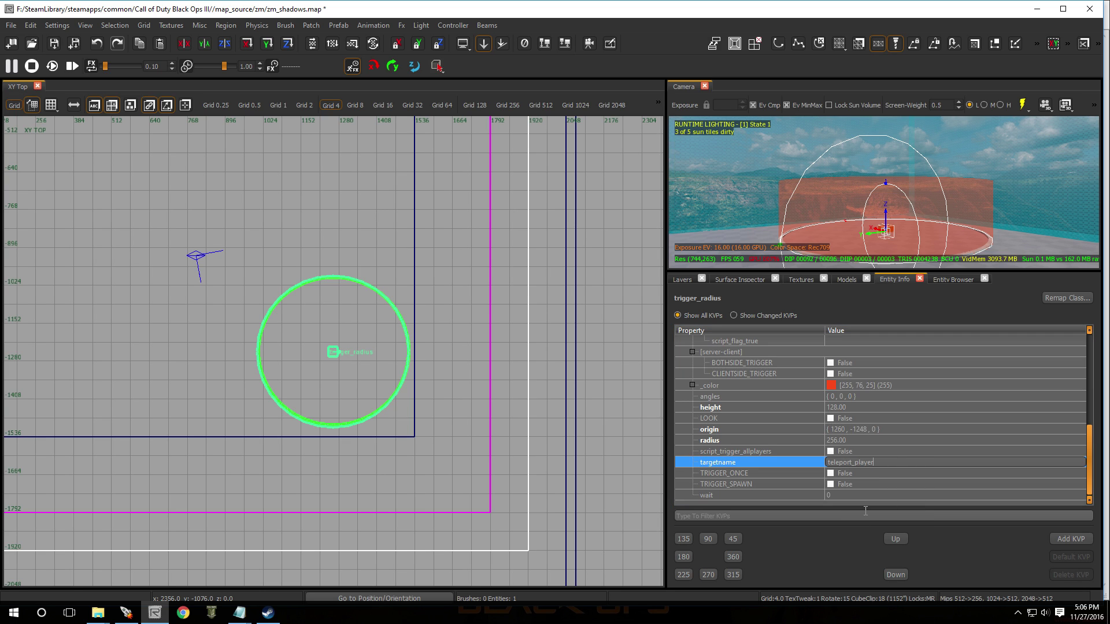
pyautogui.press('Return')
pyautogui.press('Escape')
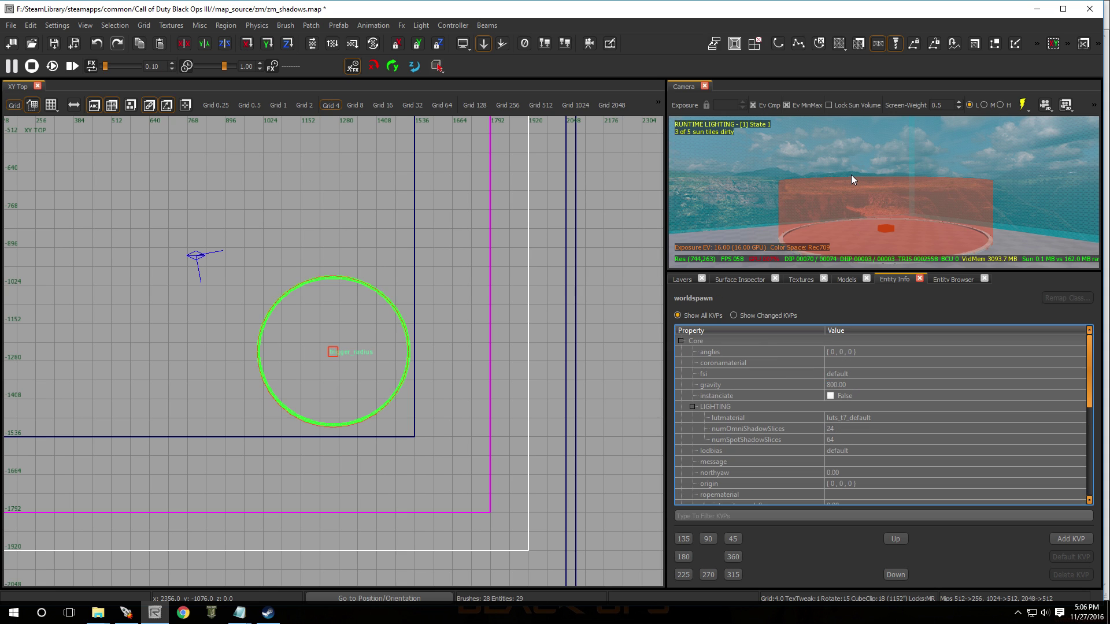
# Place a script origin entity just above the floor in a different corner of the map, away from the ringed trigger
pyautogui.moveTo(854, 193)
pyautogui.mouseDown(button='right')
pyautogui.moveTo(682, 191)
pyautogui.moveTo(847, 200)
pyautogui.mouseUp(button='right')
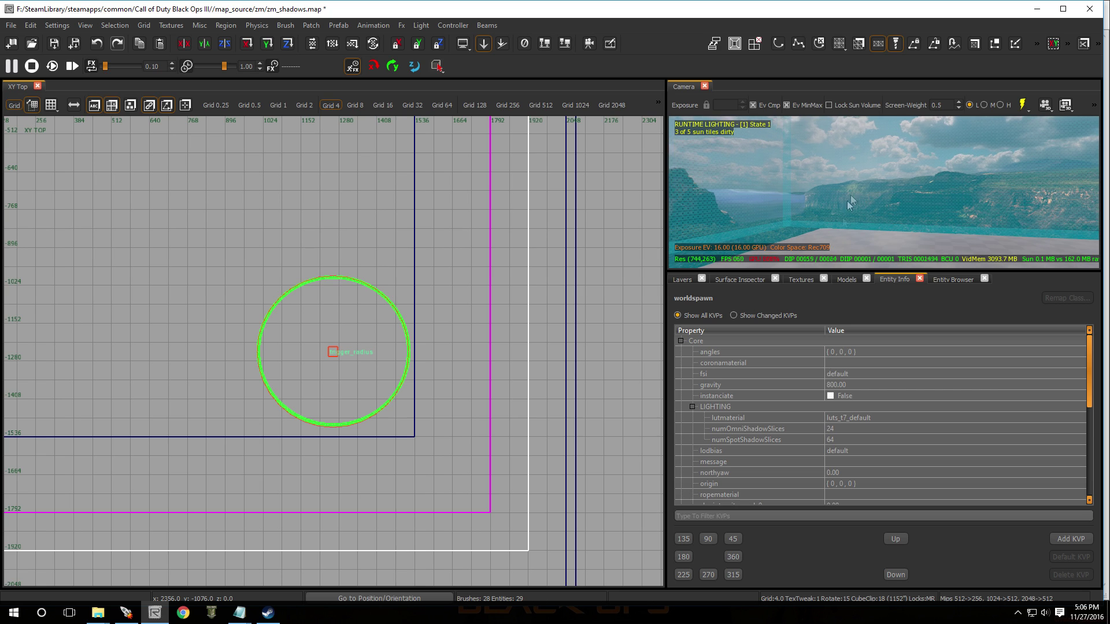
pyautogui.rightClick(851, 241)
pyautogui.rightClick(851, 242)
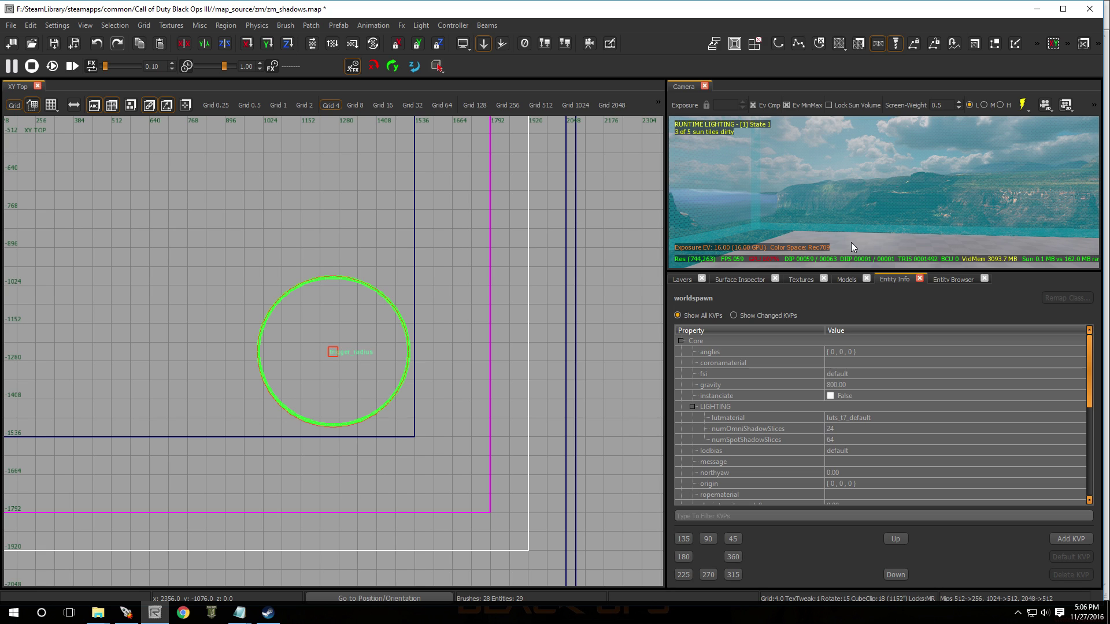
pyautogui.press('b')
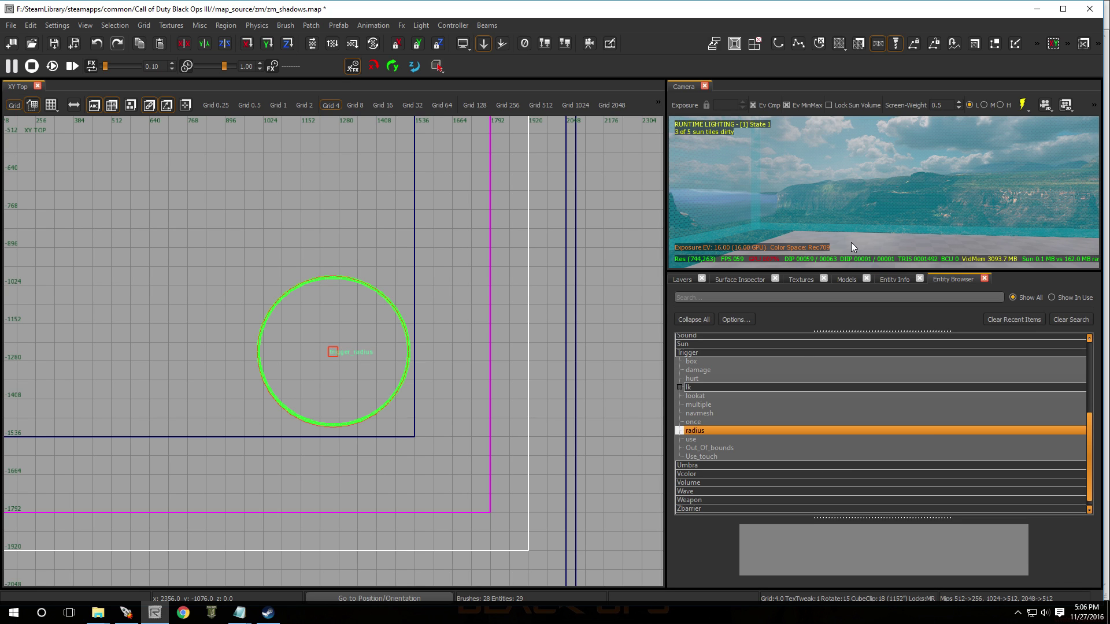
pyautogui.doubleClick(722, 354)
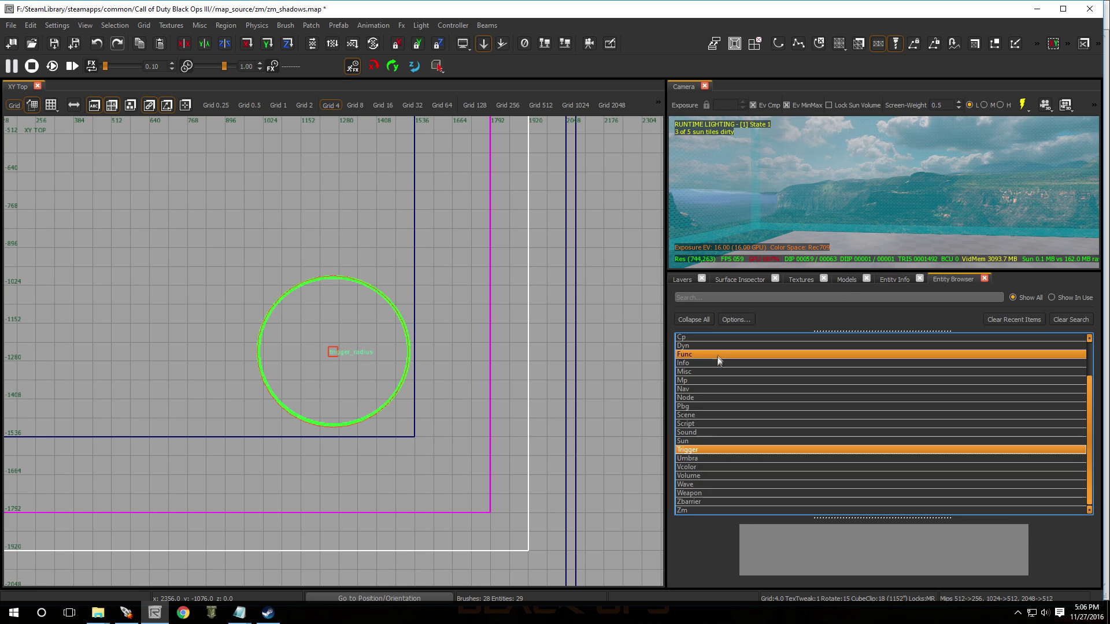
pyautogui.doubleClick(722, 426)
pyautogui.click(715, 449)
pyautogui.moveTo(716, 449); pyautogui.dragTo(839, 204)
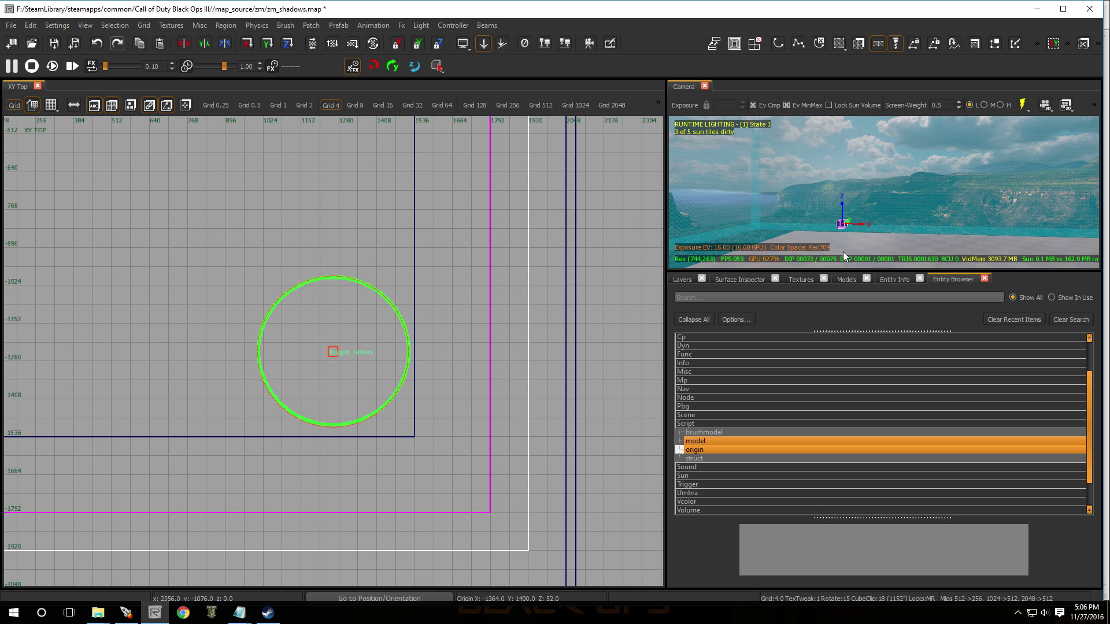
# Set the script origin's client_server property to ServerSide and deselect the entity
pyautogui.press('n')
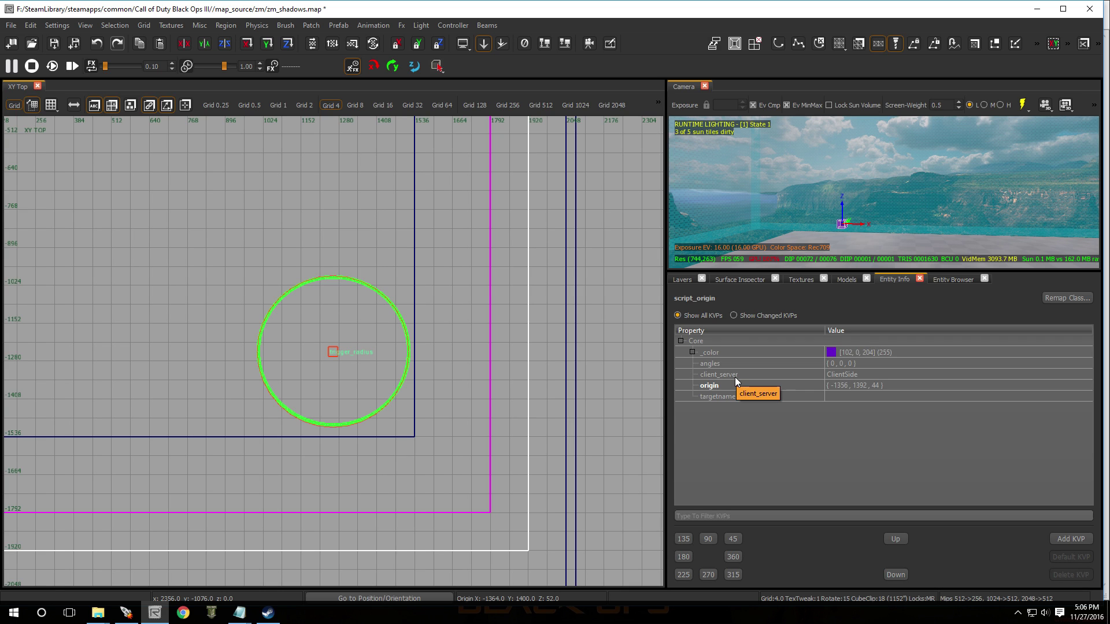
pyautogui.click(848, 377)
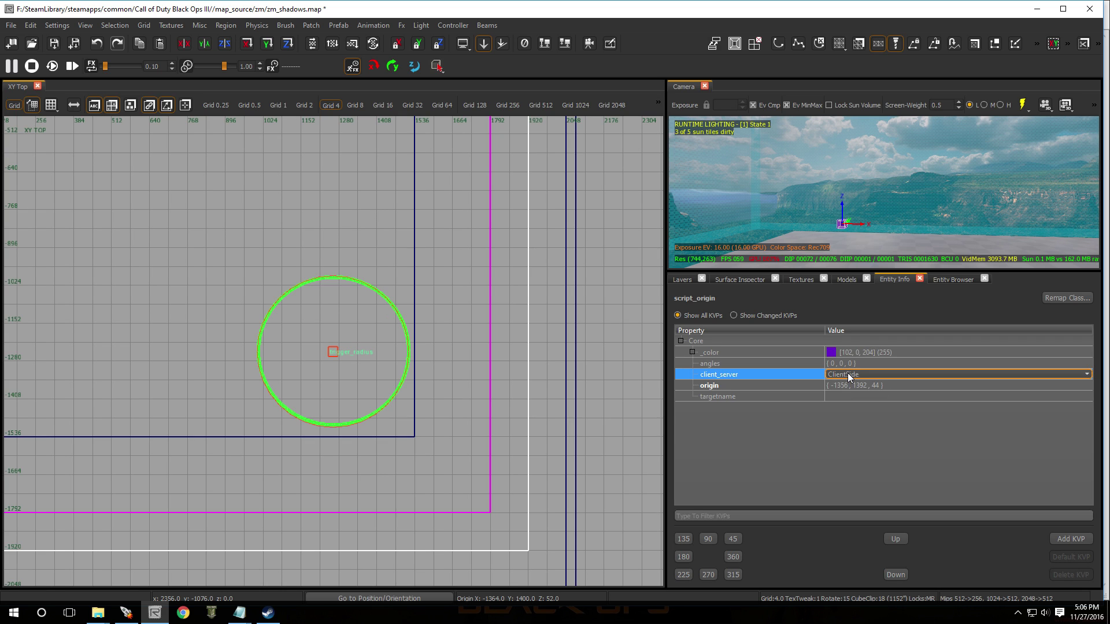
pyautogui.click(848, 376)
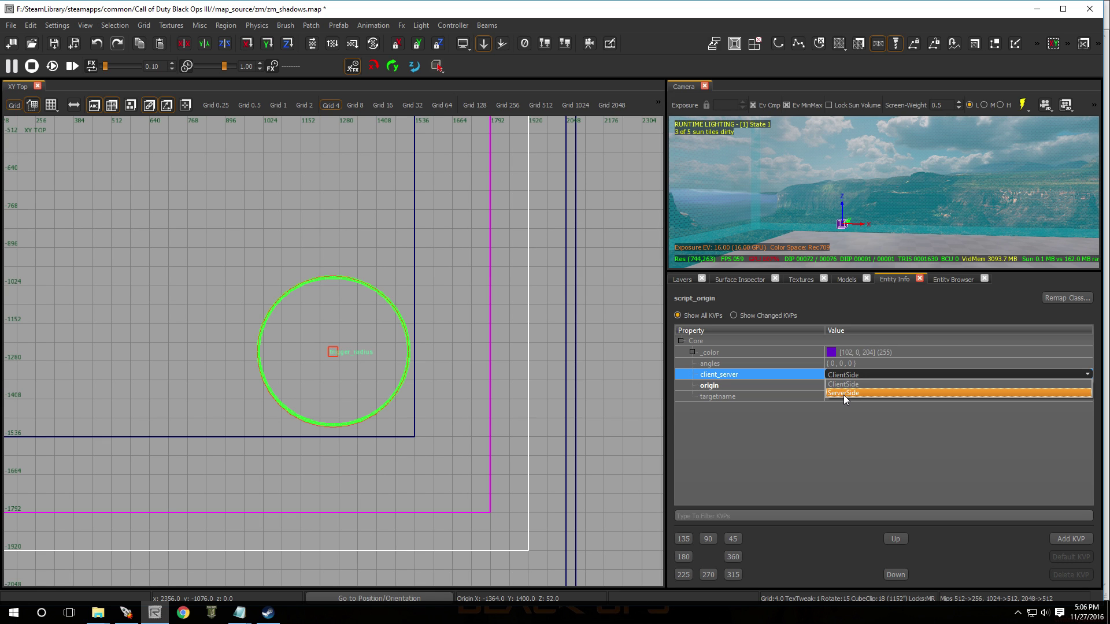
pyautogui.click(844, 393)
pyautogui.press('Escape')
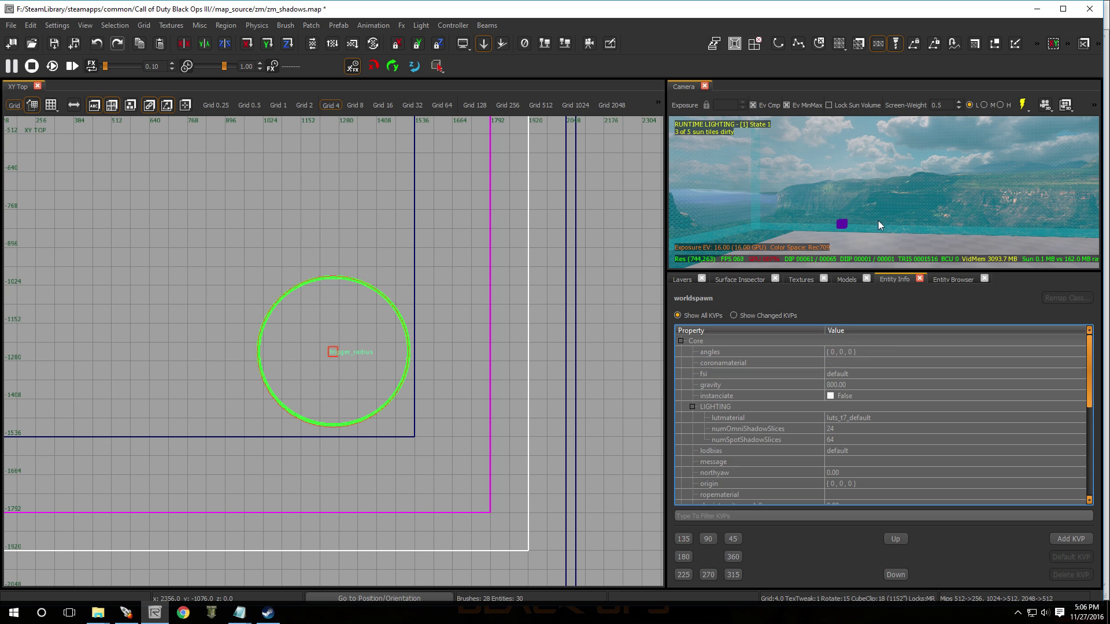
# Link the trigger_radius entity to the script origin, choosing the trigger first and the origin second
pyautogui.moveTo(859, 196)
pyautogui.mouseDown(button='right')
pyautogui.moveTo(879, 221)
pyautogui.moveTo(881, 248)
pyautogui.mouseUp(button='right')
pyautogui.click(879, 221)
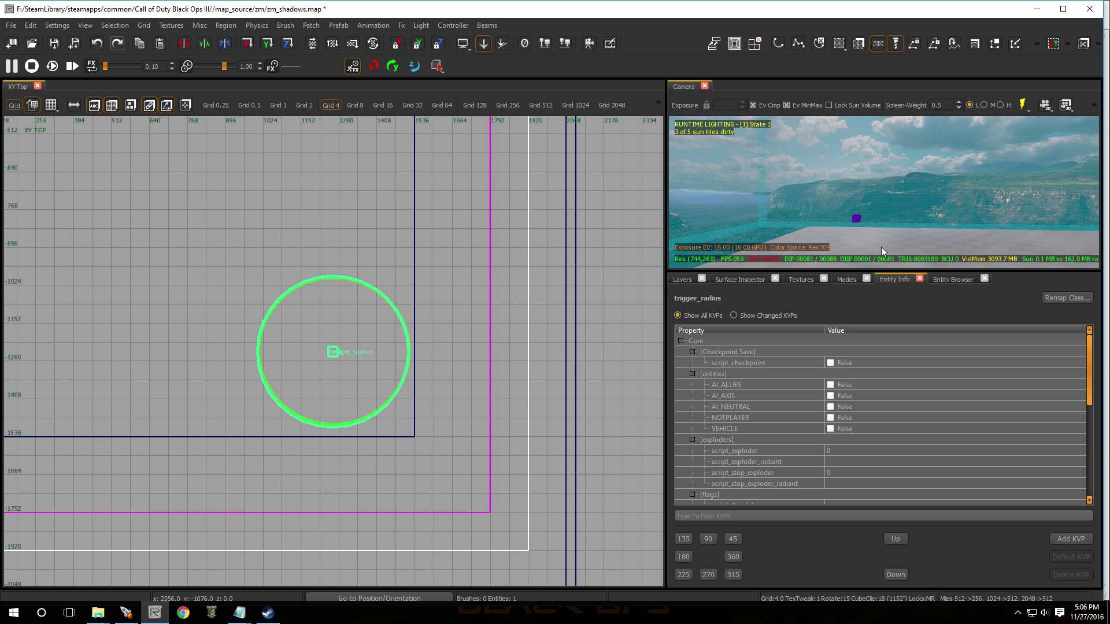
pyautogui.click(857, 217)
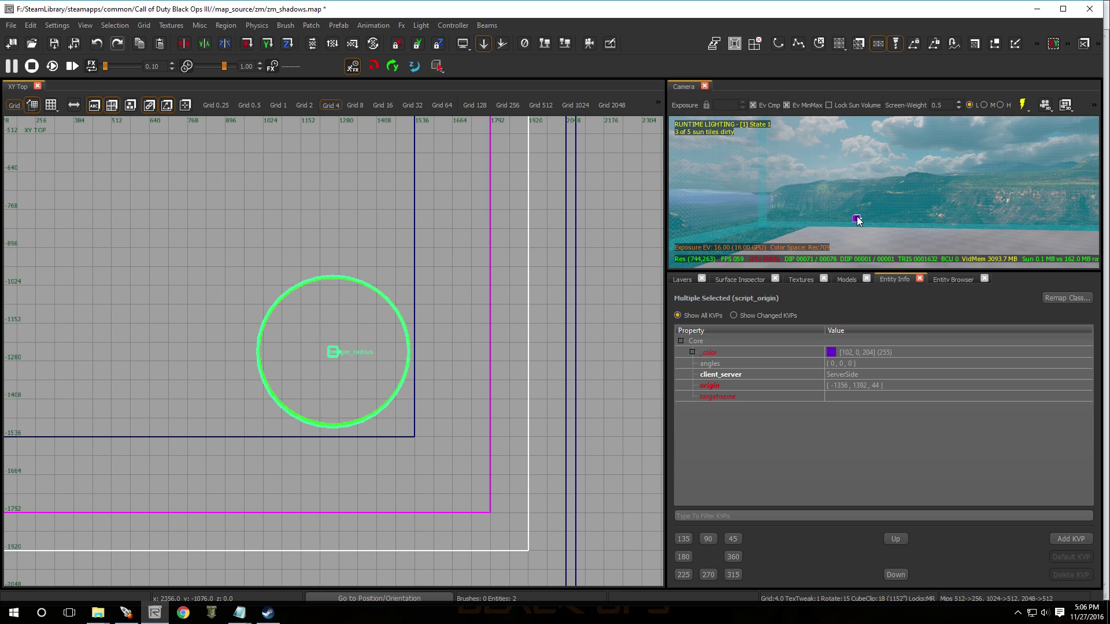
pyautogui.hotkey('ctrl', 'k')
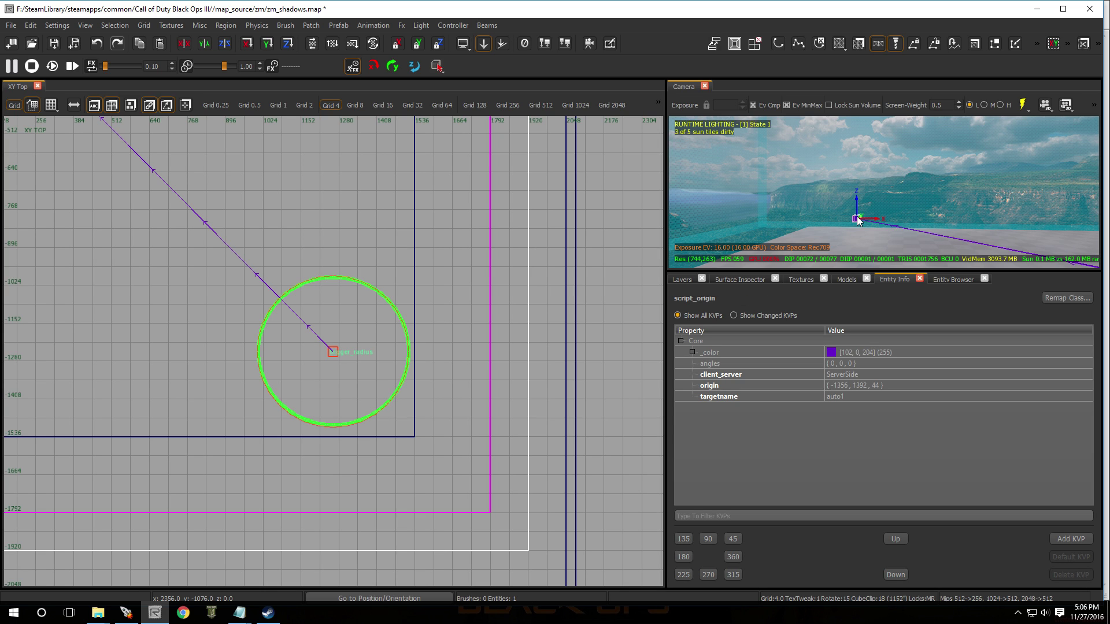
pyautogui.scroll(-1, 857, 217)
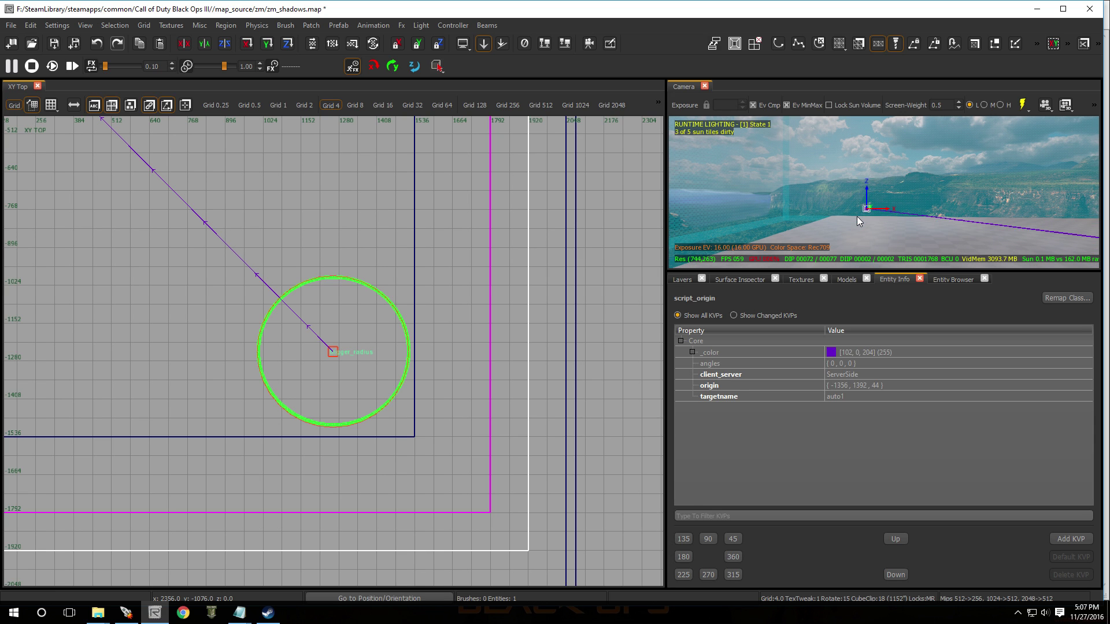
pyautogui.press('Escape')
pyautogui.moveTo(857, 217)
pyautogui.mouseDown(button='right')
pyautogui.moveTo(1005, 217)
pyautogui.moveTo(1063, 255)
pyautogui.moveTo(857, 216)
pyautogui.mouseUp(button='right')
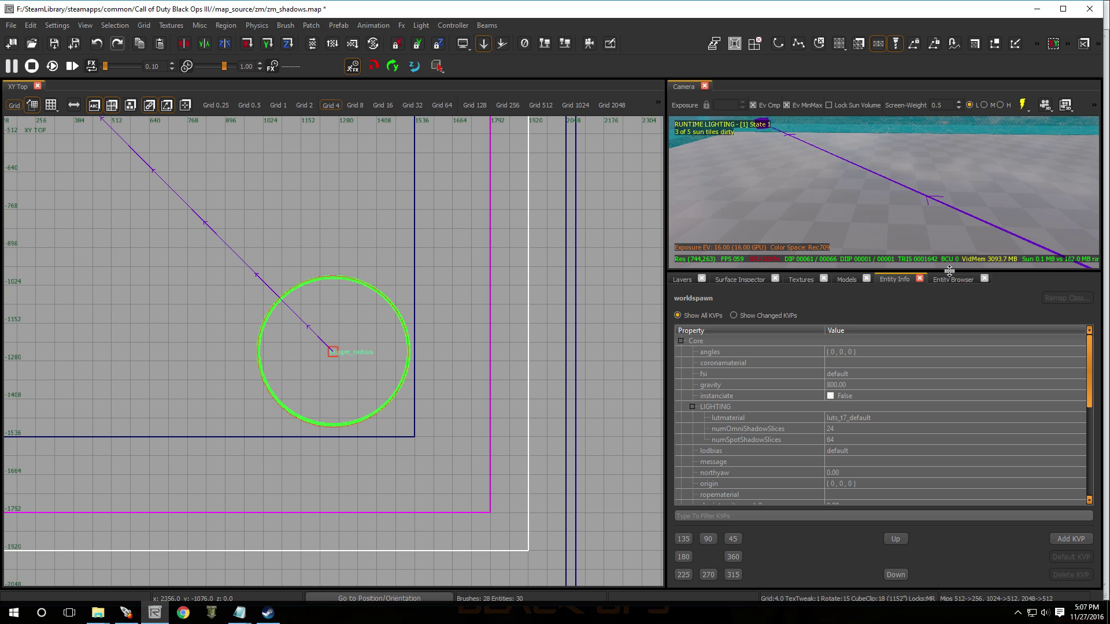
pyautogui.moveTo(945, 202); pyautogui.dragTo(861, 205, button='right')
pyautogui.keyDown('shift'); pyautogui.click(860, 198); pyautogui.keyUp('shift')
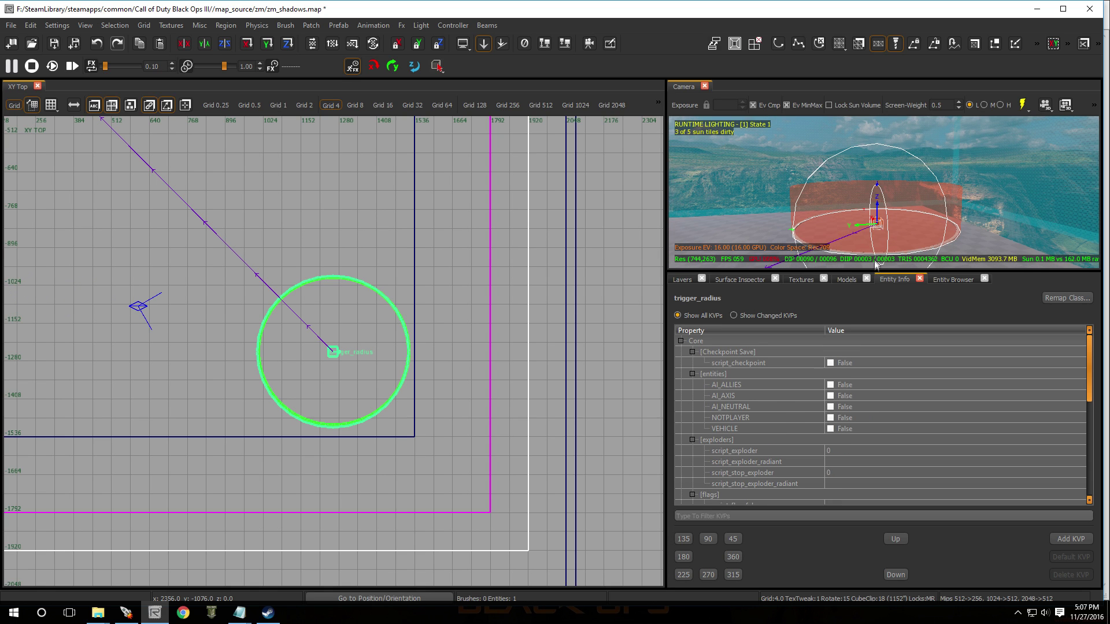
pyautogui.press('Escape')
# Place a trigger multiple entity on the floor in another open corner of the map
pyautogui.moveTo(858, 221)
pyautogui.mouseDown(button='right')
pyautogui.moveTo(862, 234)
pyautogui.moveTo(859, 219)
pyautogui.mouseUp(button='right')
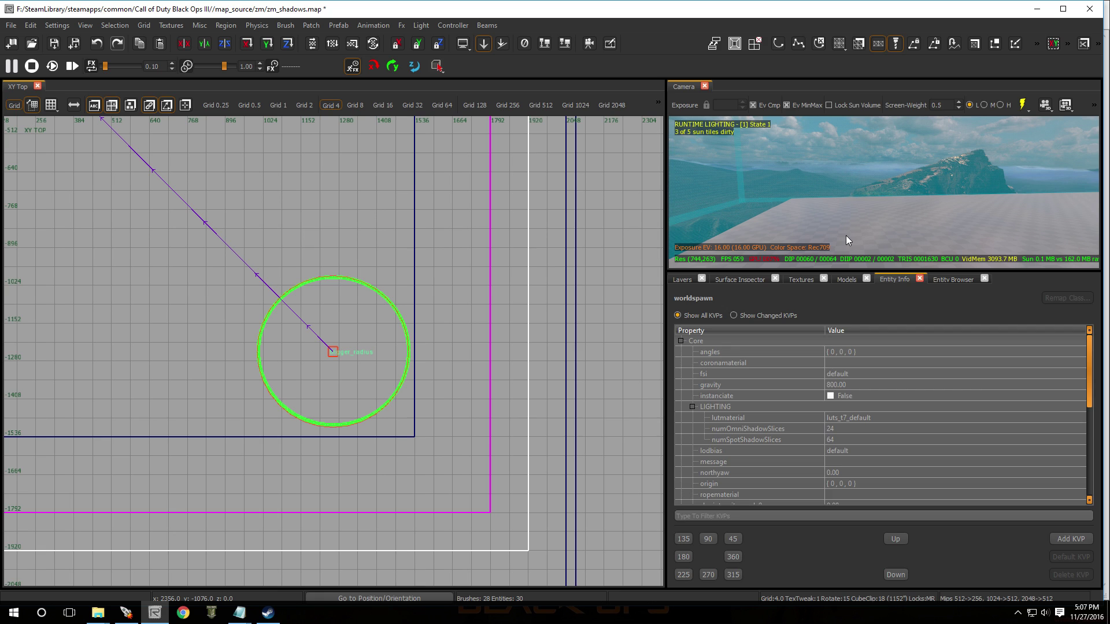
pyautogui.press('b')
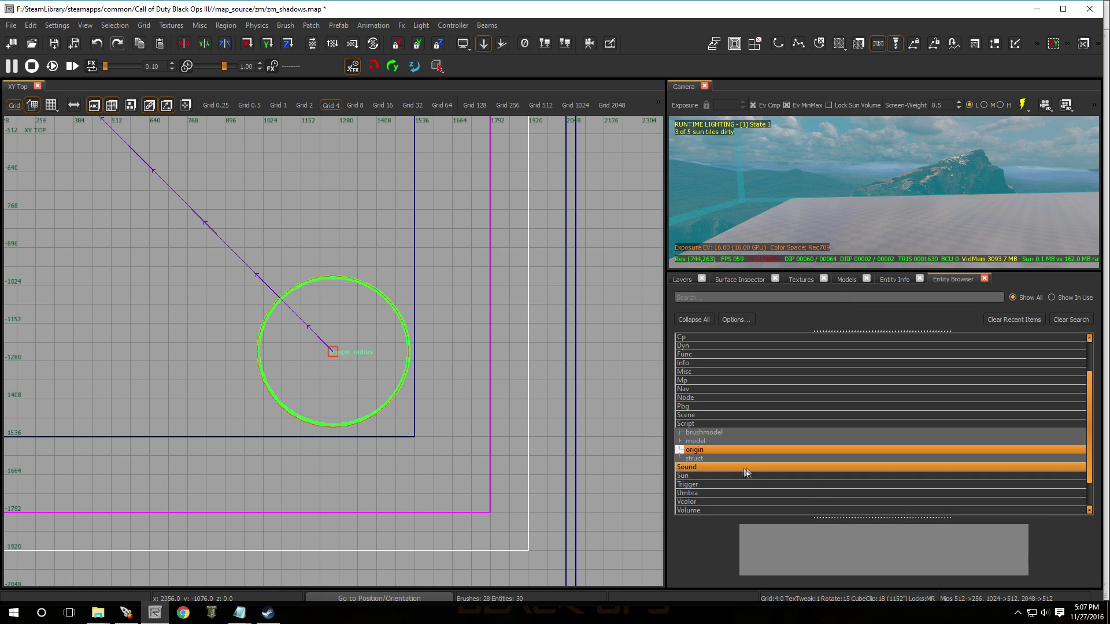
pyautogui.doubleClick(709, 426)
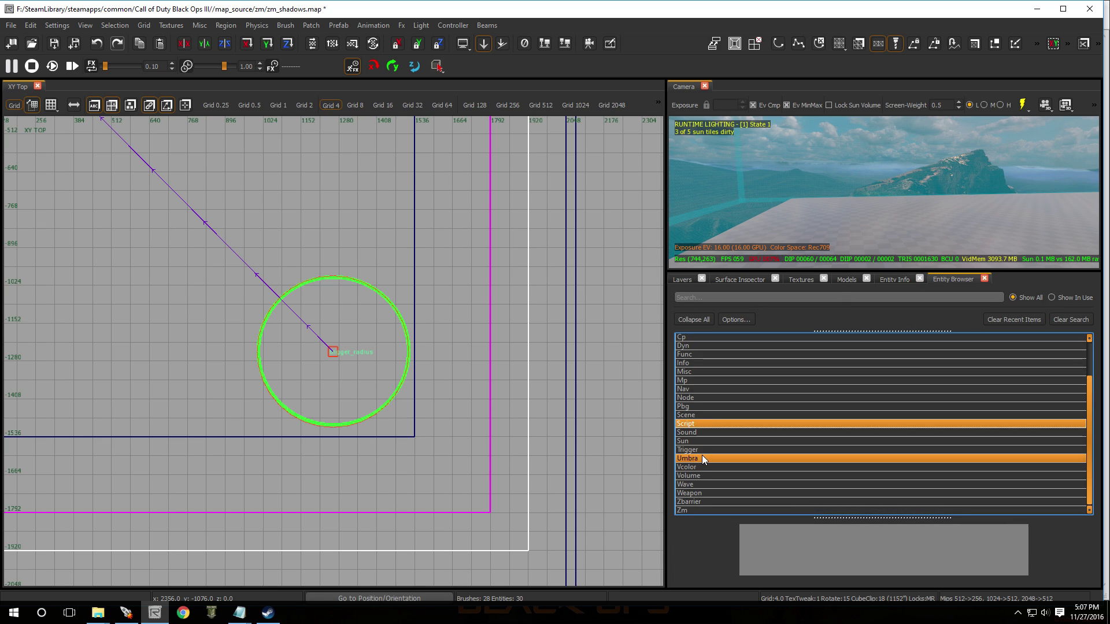
pyautogui.doubleClick(705, 449)
pyautogui.scroll(-2, 712, 489)
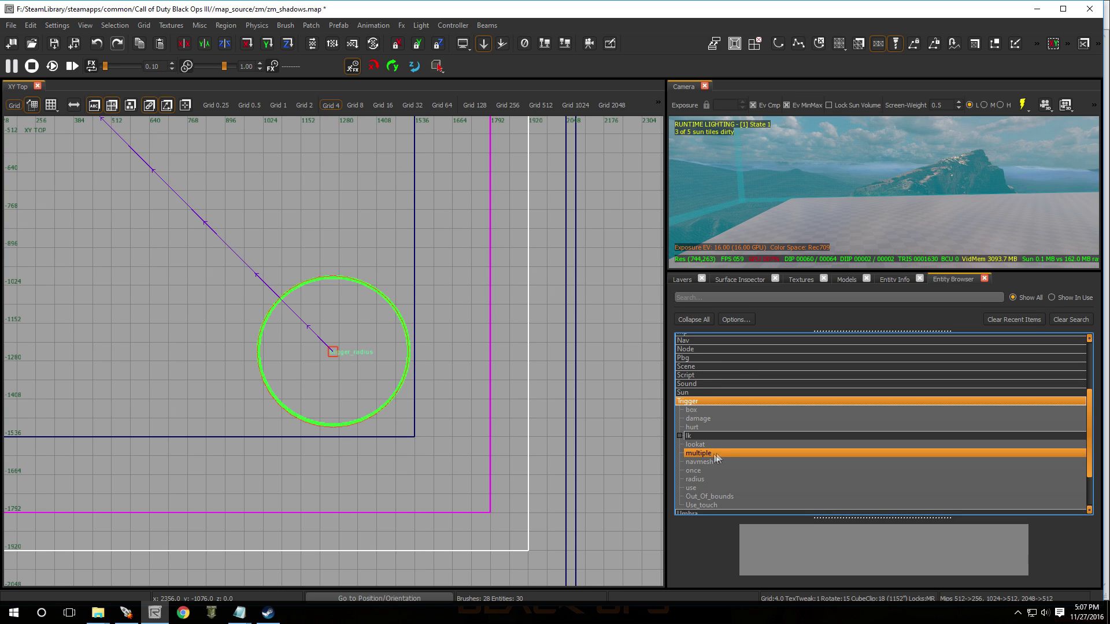
pyautogui.moveTo(713, 453); pyautogui.dragTo(855, 222)
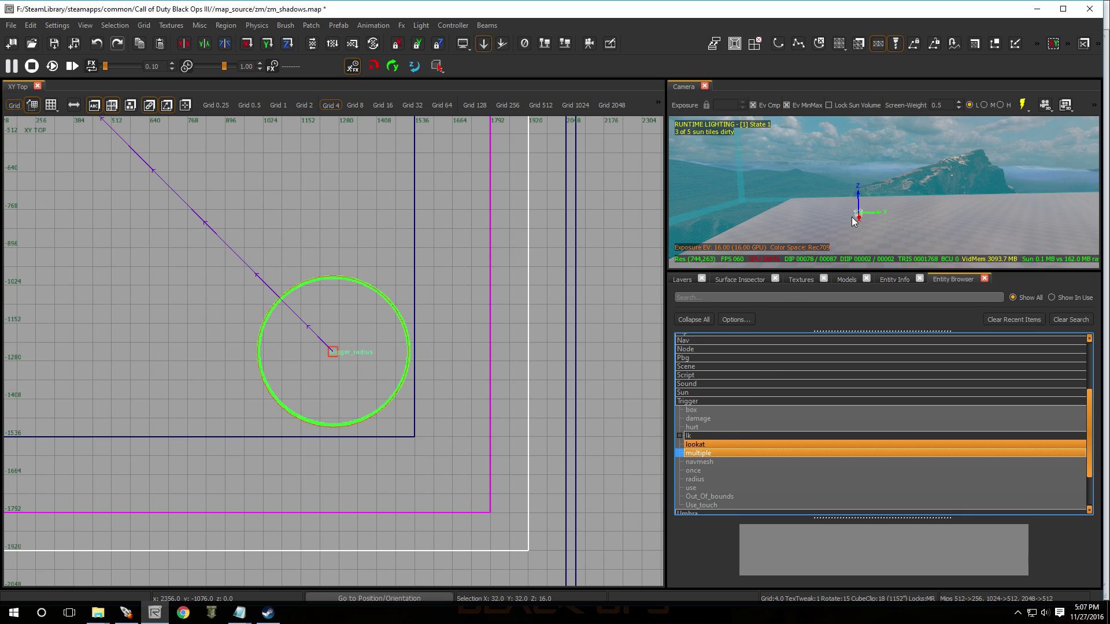
# Stretch the trigger multiple upward and sideways to doorway size, about 92 units wide, and deselect it
pyautogui.moveTo(842, 211); pyautogui.dragTo(842, 215, button='right')
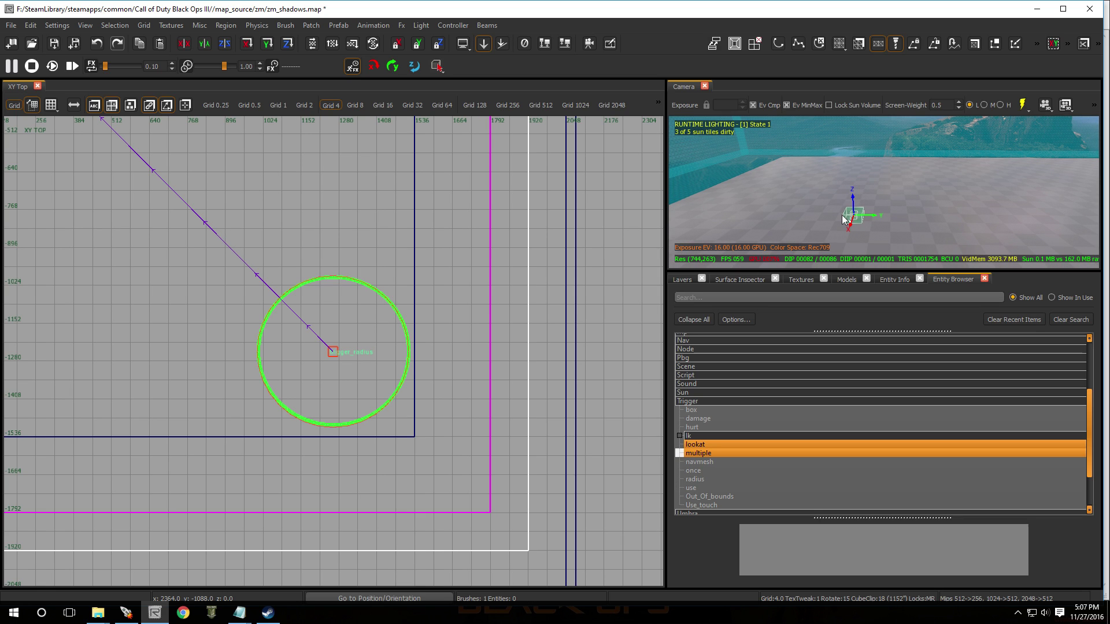
pyautogui.moveTo(847, 189); pyautogui.dragTo(846, 99)
pyautogui.moveTo(865, 166); pyautogui.dragTo(910, 173)
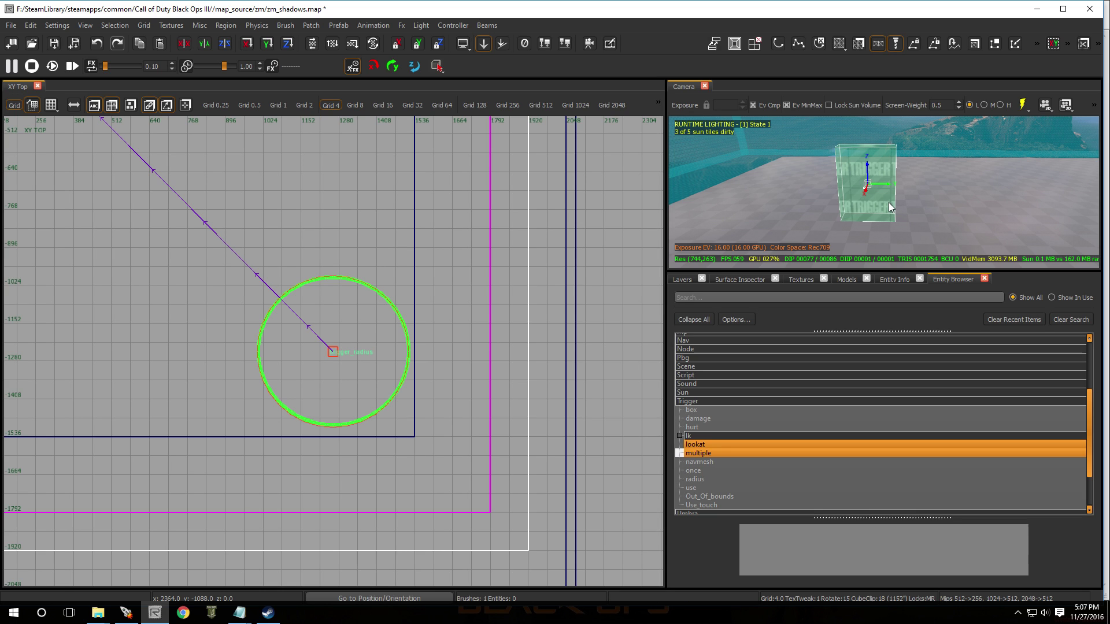
pyautogui.press('Escape')
# Search the complete model library for "door frame" and browse the matching frames
pyautogui.click(844, 279)
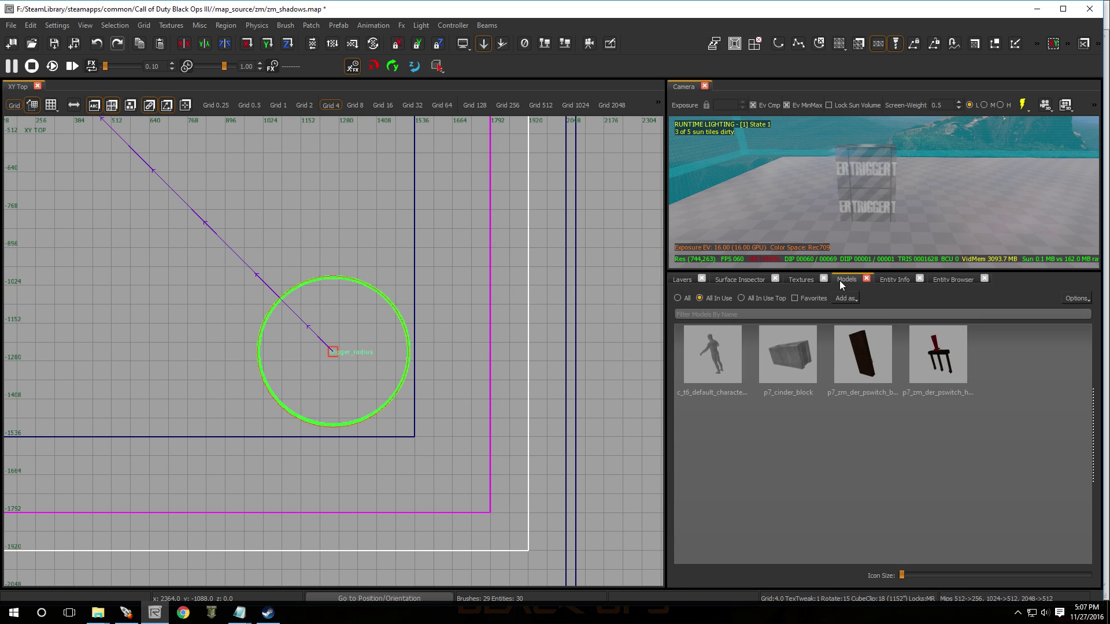
pyautogui.click(678, 298)
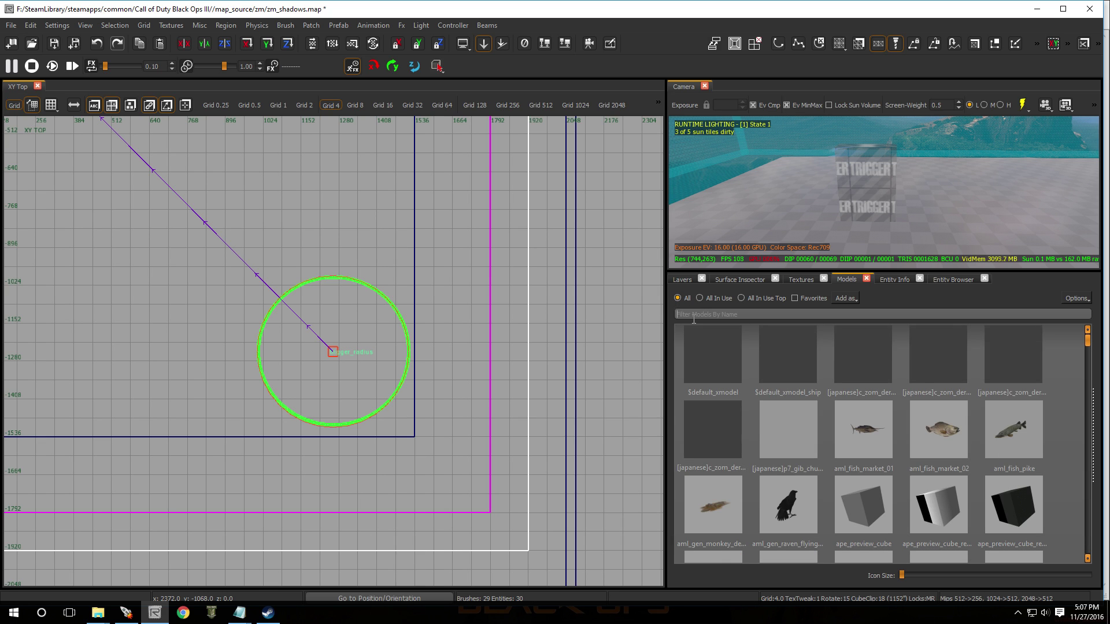
pyautogui.click(693, 314)
pyautogui.write('door frame')
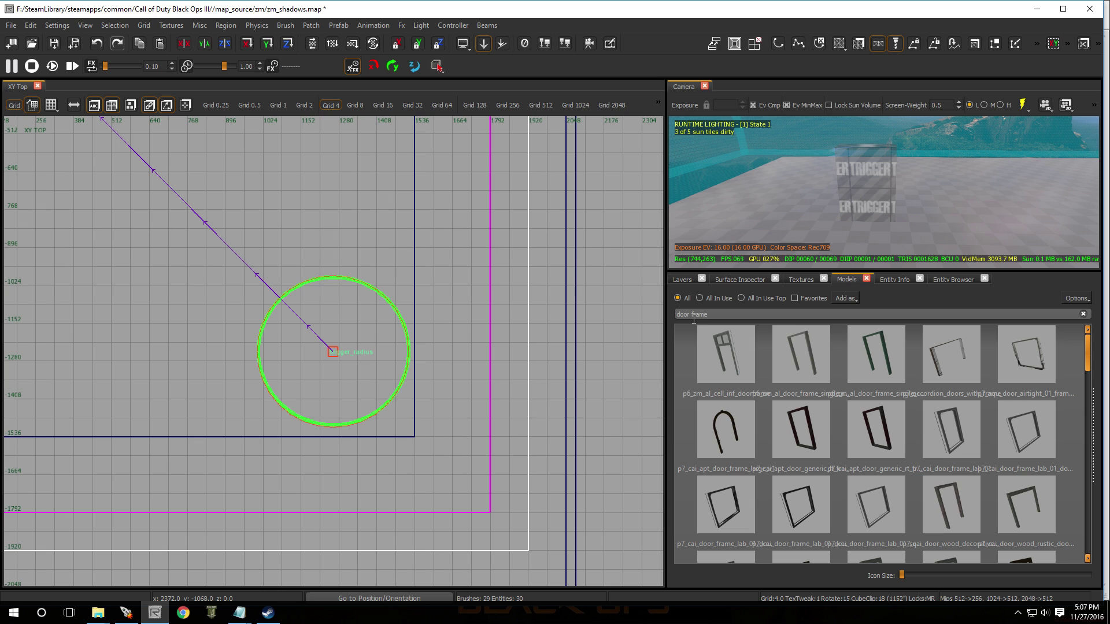
pyautogui.click(800, 360)
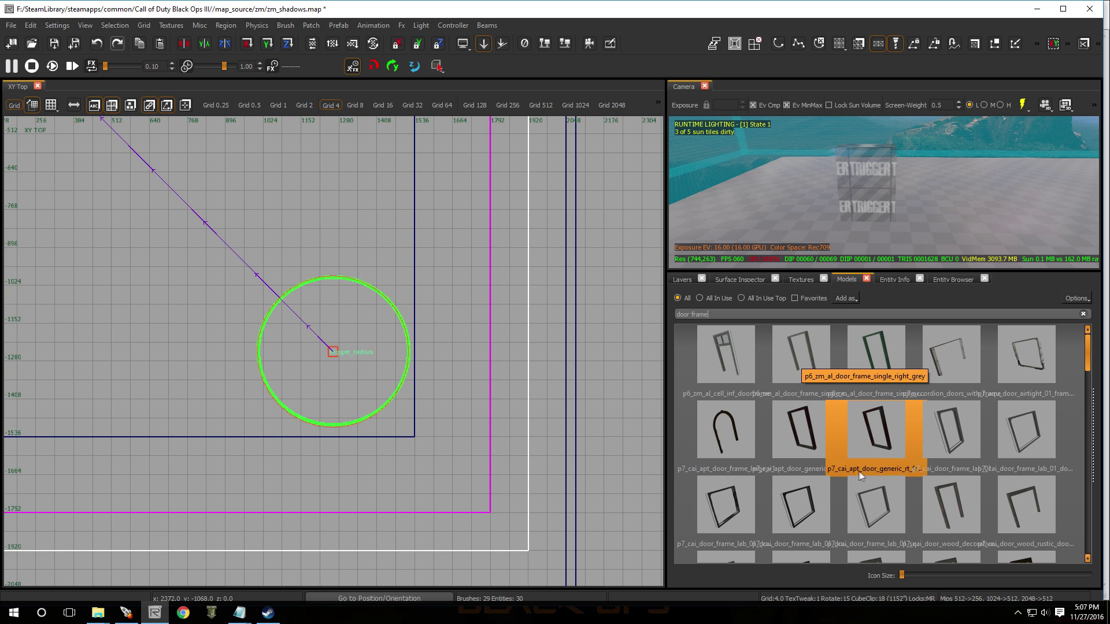
pyautogui.scroll(-4, 859, 470)
pyautogui.scroll(10, 859, 471)
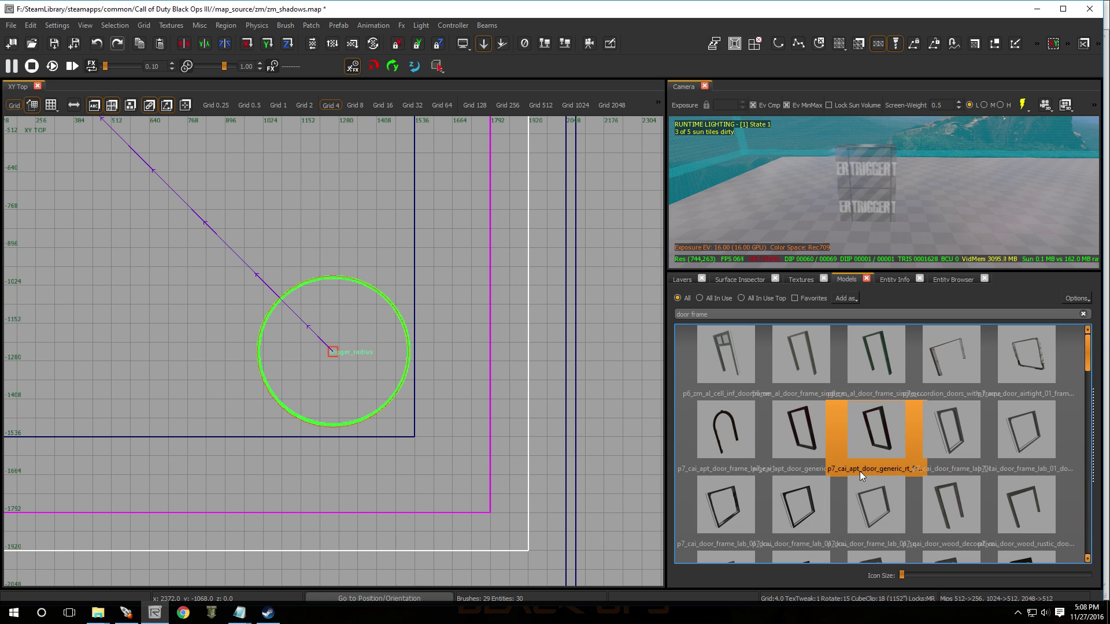
# Place the p7_cai_door_wood_decorative door frame model at the trigger multiple
pyautogui.click(958, 514)
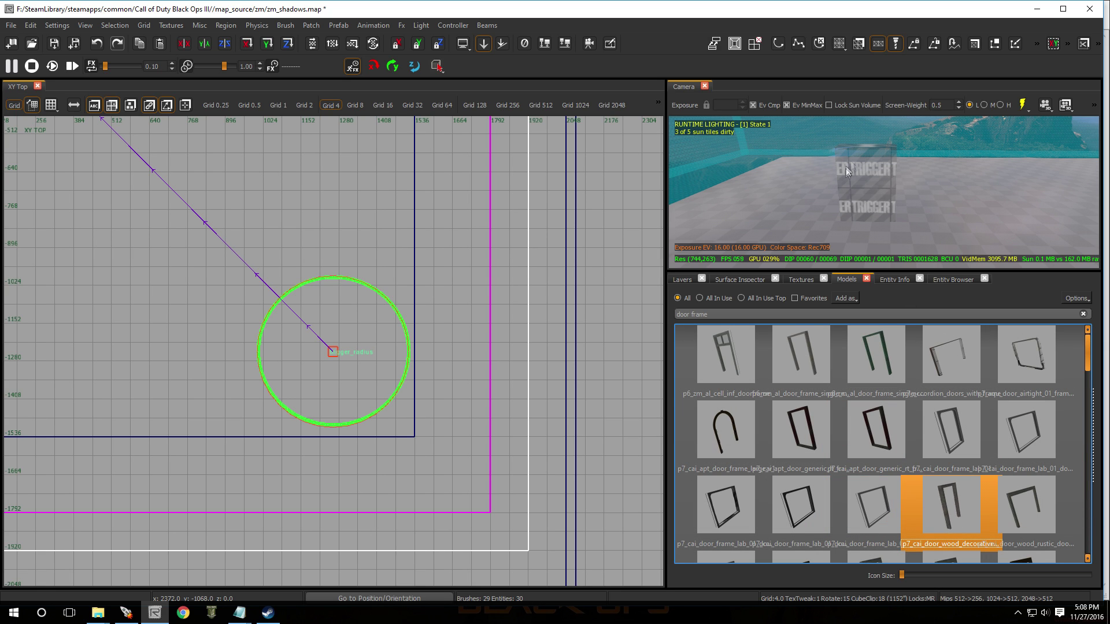
pyautogui.click(859, 219)
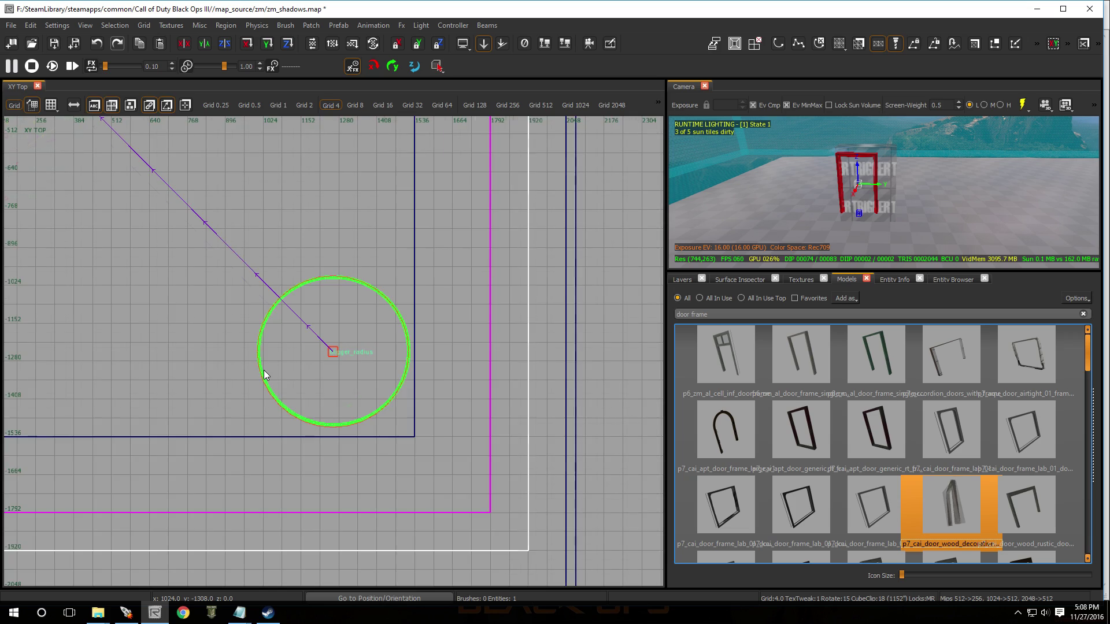
pyautogui.scroll(-5, 264, 375)
pyautogui.scroll(5, 174, 365)
pyautogui.scroll(5, 47, 280)
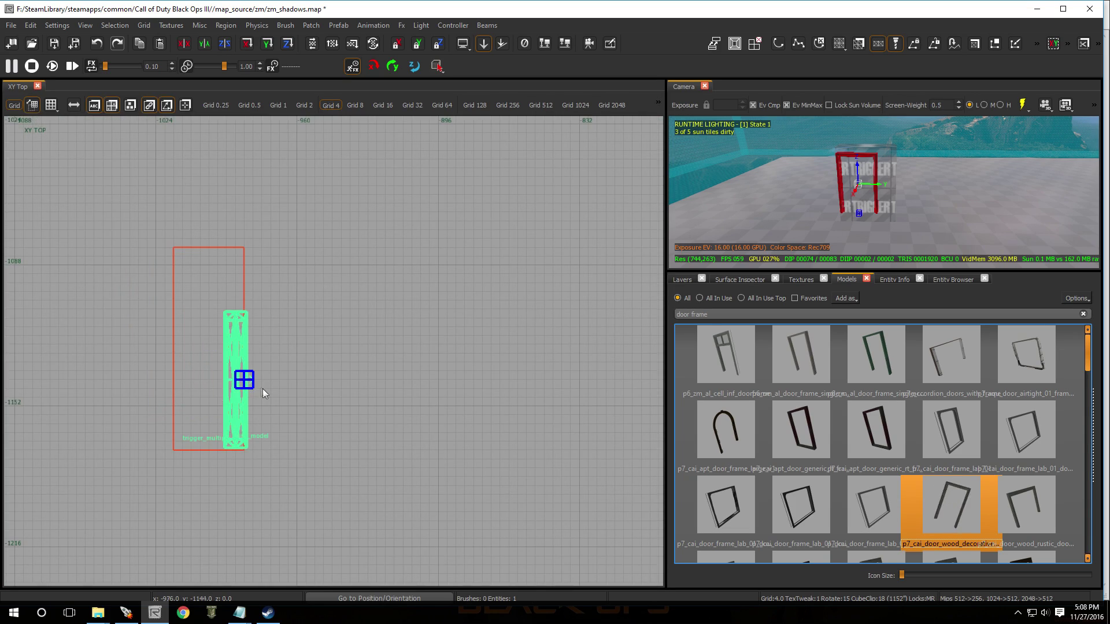
# Move the door frame model back onto the trigger multiple and resize the trigger to 4 by 64 units to fit inside
pyautogui.moveTo(239, 385); pyautogui.dragTo(212, 357)
pyautogui.press('Escape')
pyautogui.click(890, 174)
pyautogui.moveTo(205, 186); pyautogui.dragTo(211, 221)
pyautogui.moveTo(196, 512); pyautogui.dragTo(200, 484)
pyautogui.moveTo(302, 387); pyautogui.dragTo(276, 385)
pyautogui.moveTo(133, 369); pyautogui.dragTo(168, 367)
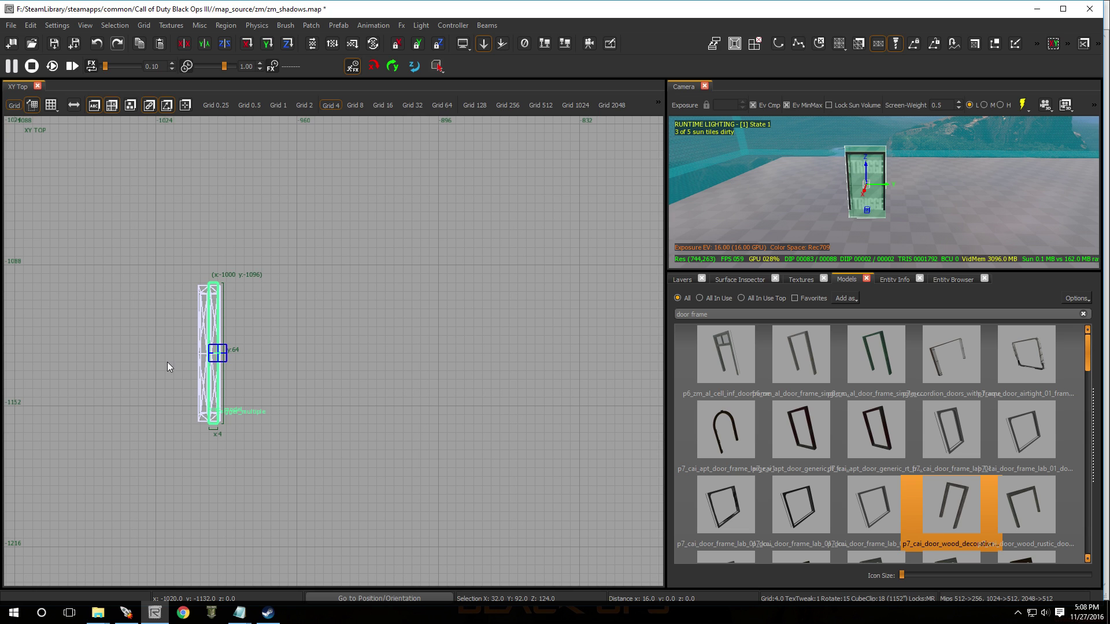
# Adjust the trigger multiple's height to 96 units to fit the door frame opening
pyautogui.moveTo(853, 222); pyautogui.dragTo(862, 156, button='right')
pyautogui.moveTo(854, 136); pyautogui.dragTo(853, 145)
pyautogui.hotkey('ctrl', 'z')
pyautogui.moveTo(776, 208); pyautogui.dragTo(859, 245, button='right')
pyautogui.moveTo(857, 245); pyautogui.dragTo(864, 224)
pyautogui.keyDown('ctrl'); pyautogui.moveTo(870, 219); pyautogui.dragTo(895, 173, button='right'); pyautogui.keyUp('ctrl')
# Lower the trigger and door frame together onto the floor in the front view and deselect them
pyautogui.keyDown('shift'); pyautogui.click(896, 169); pyautogui.keyUp('shift')
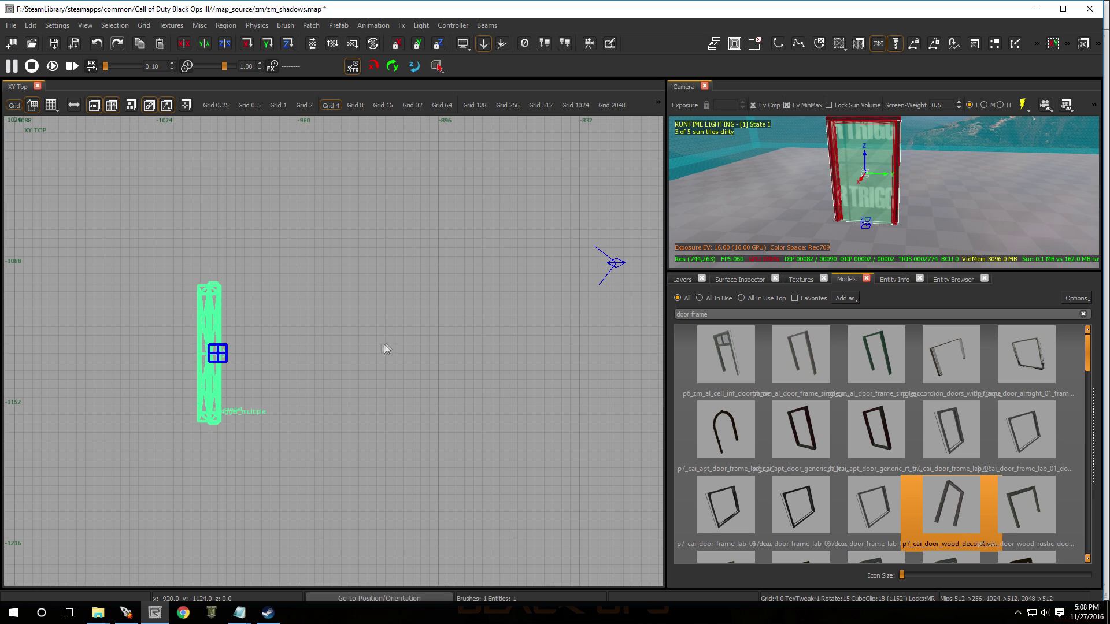
pyautogui.hotkey('ctrl', 'Tab')
pyautogui.scroll(4, 346, 531)
pyautogui.moveTo(318, 311); pyautogui.dragTo(328, 419)
pyautogui.press('Escape')
# Set the trigger multiple's targetname to teleport_player
pyautogui.moveTo(830, 175)
pyautogui.mouseDown(button='right')
pyautogui.moveTo(948, 175)
pyautogui.moveTo(849, 202)
pyautogui.moveTo(867, 167)
pyautogui.moveTo(840, 165)
pyautogui.mouseUp(button='right')
pyautogui.click(848, 181)
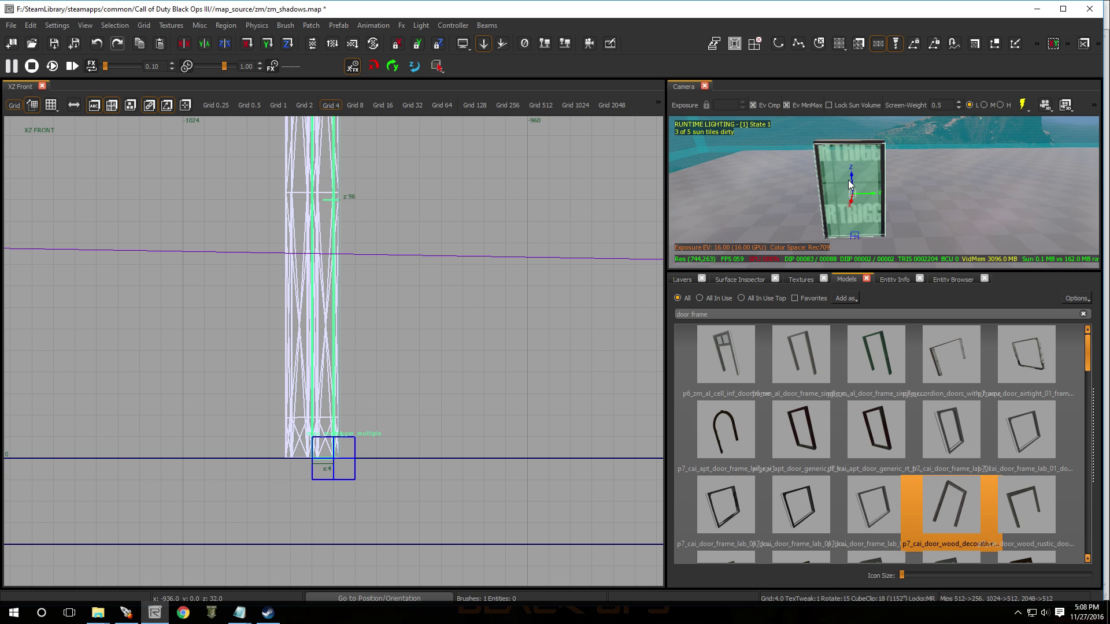
pyautogui.press('n')
pyautogui.scroll(-10, 857, 431)
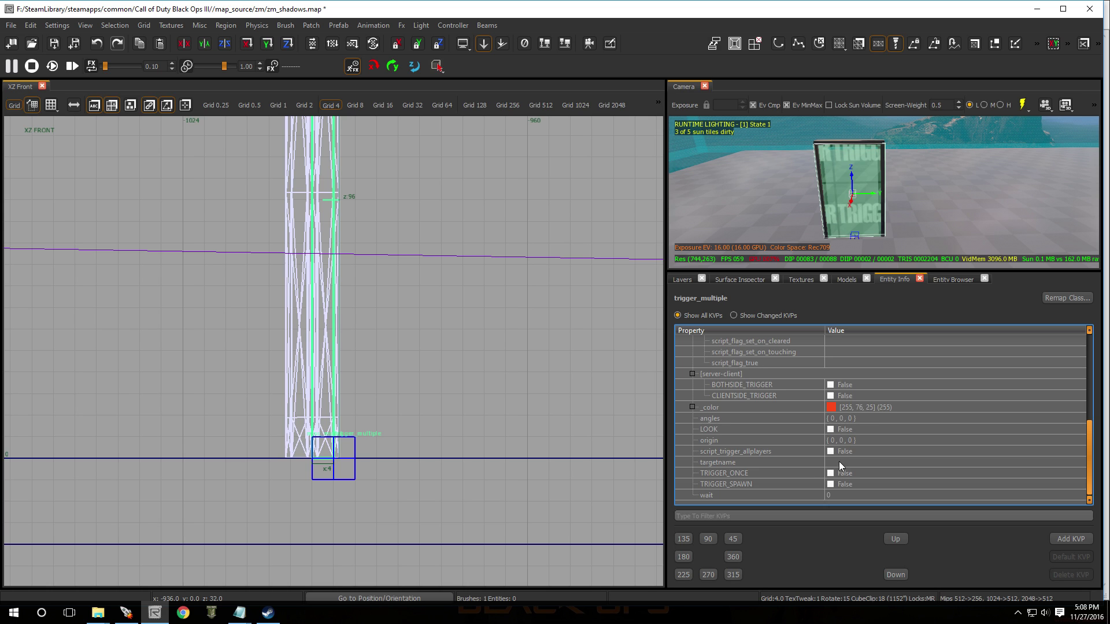
pyautogui.click(838, 461)
pyautogui.rightClick(838, 462)
pyautogui.click(858, 513)
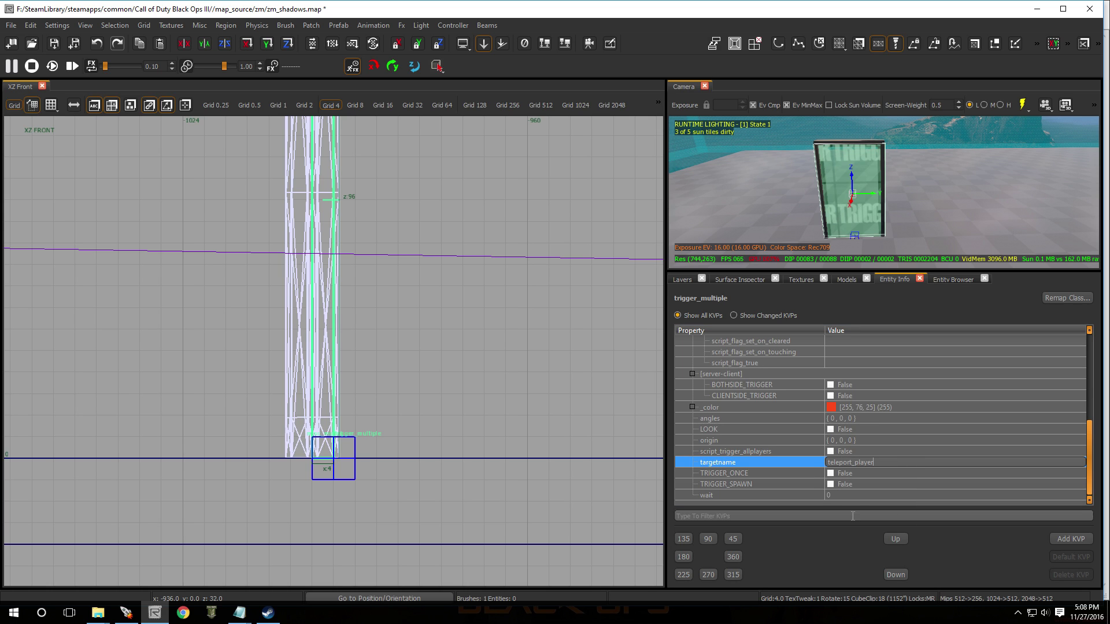
pyautogui.press('Return')
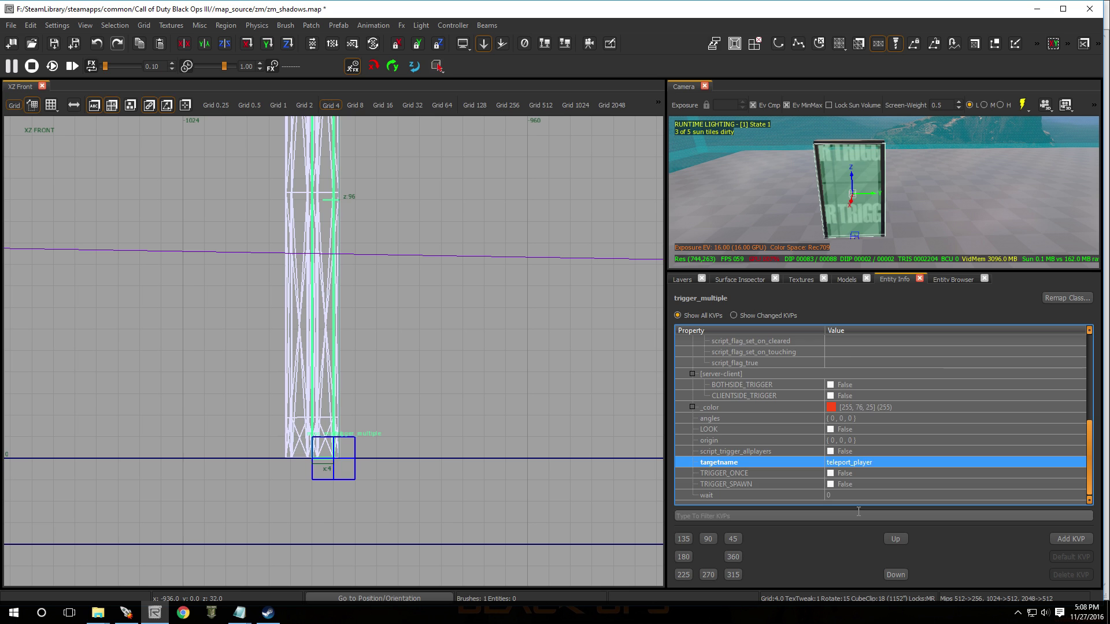
# Place a script origin entity above the floor in another open corner of the map
pyautogui.press('Escape')
pyautogui.moveTo(959, 196)
pyautogui.mouseDown(button='right')
pyautogui.moveTo(1006, 214)
pyautogui.moveTo(1052, 203)
pyautogui.moveTo(974, 202)
pyautogui.mouseUp(button='right')
pyautogui.moveTo(881, 145)
pyautogui.mouseDown(button='right')
pyautogui.moveTo(924, 149)
pyautogui.moveTo(880, 144)
pyautogui.mouseUp(button='right')
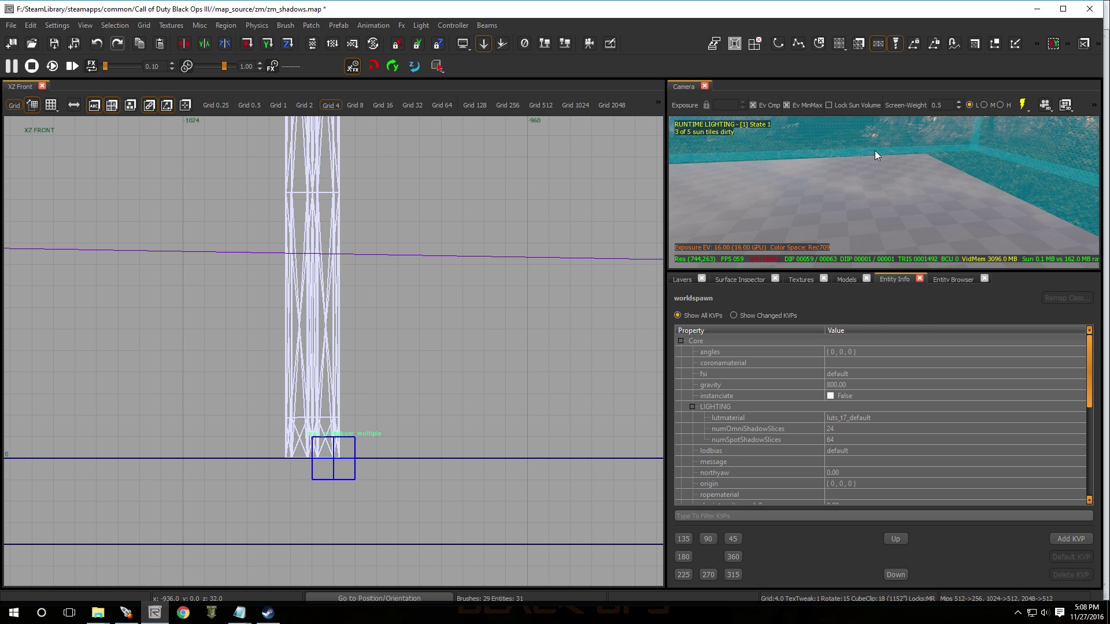
pyautogui.press('b')
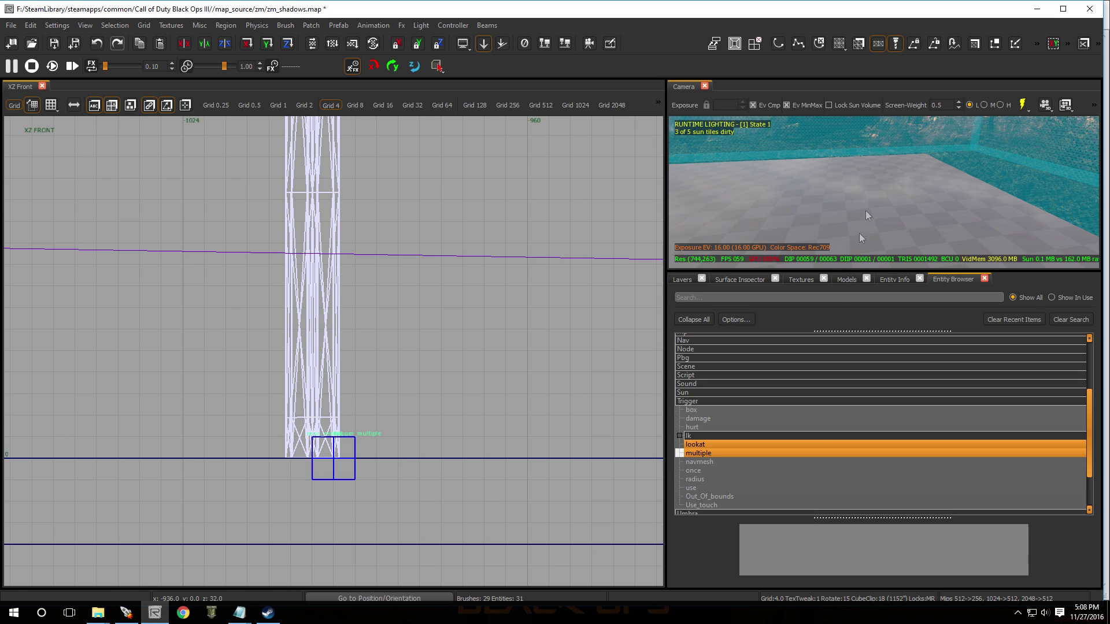
pyautogui.doubleClick(725, 401)
pyautogui.doubleClick(697, 425)
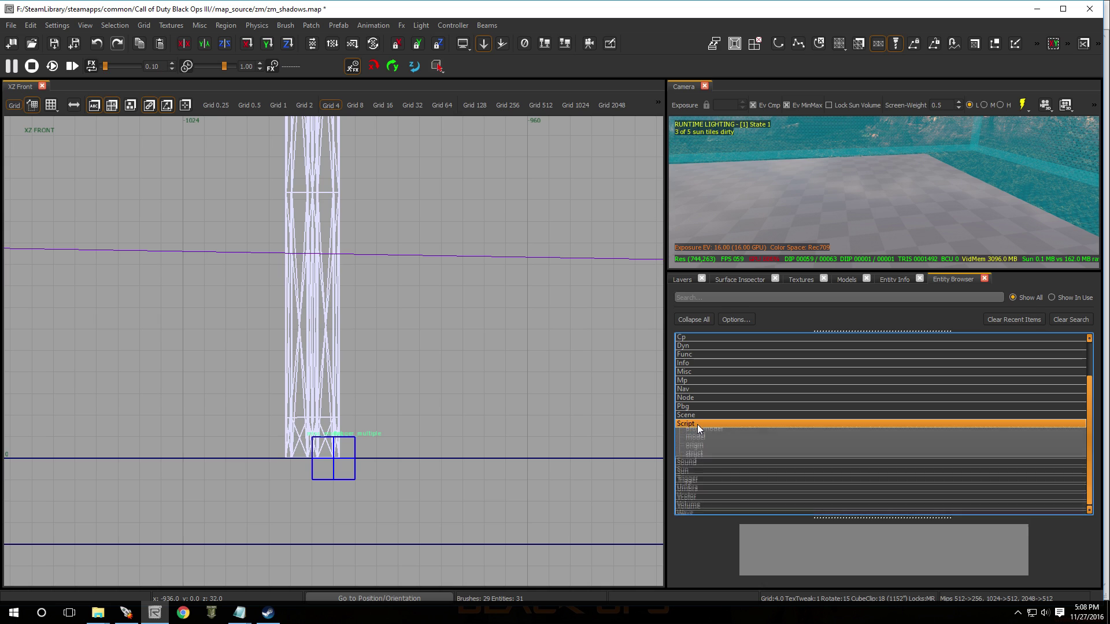
pyautogui.moveTo(703, 450); pyautogui.dragTo(883, 137)
pyautogui.moveTo(886, 201)
pyautogui.mouseDown(button='right')
pyautogui.moveTo(893, 188)
pyautogui.moveTo(885, 201)
pyautogui.mouseUp(button='right')
# Set the new script origin's client_server property to ServerSide and deselect it
pyautogui.press('n')
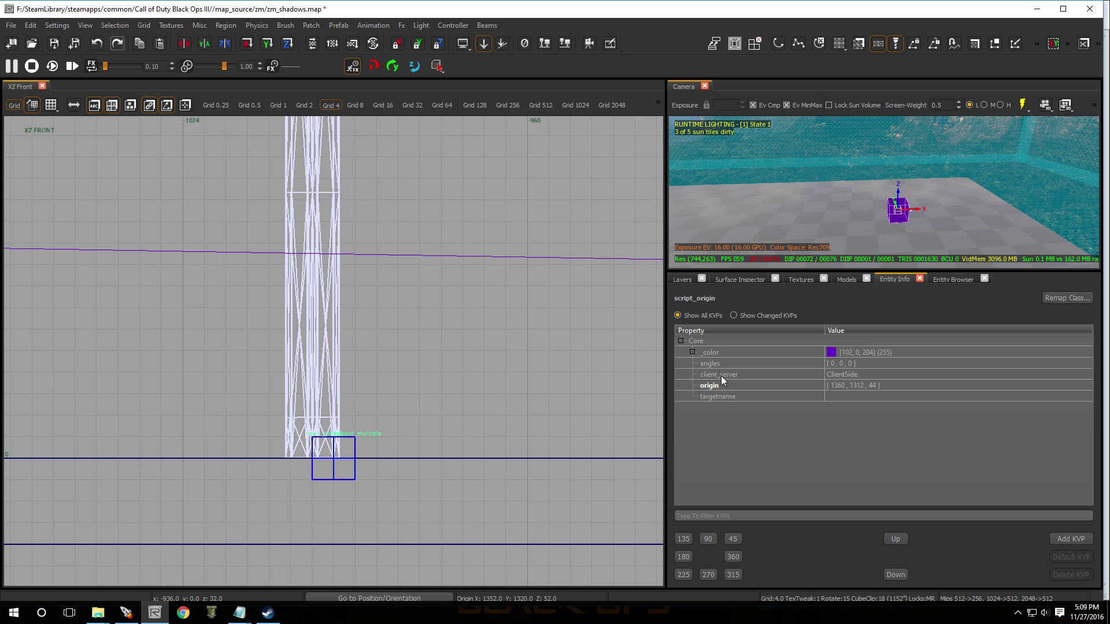
pyautogui.click(845, 375)
pyautogui.click(843, 375)
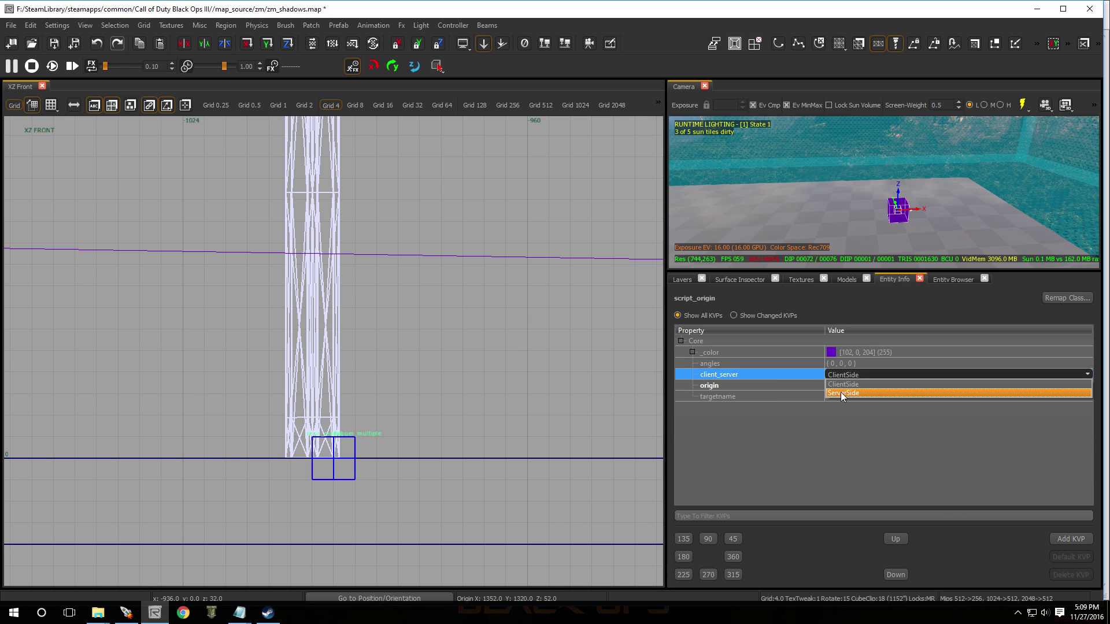
pyautogui.click(842, 394)
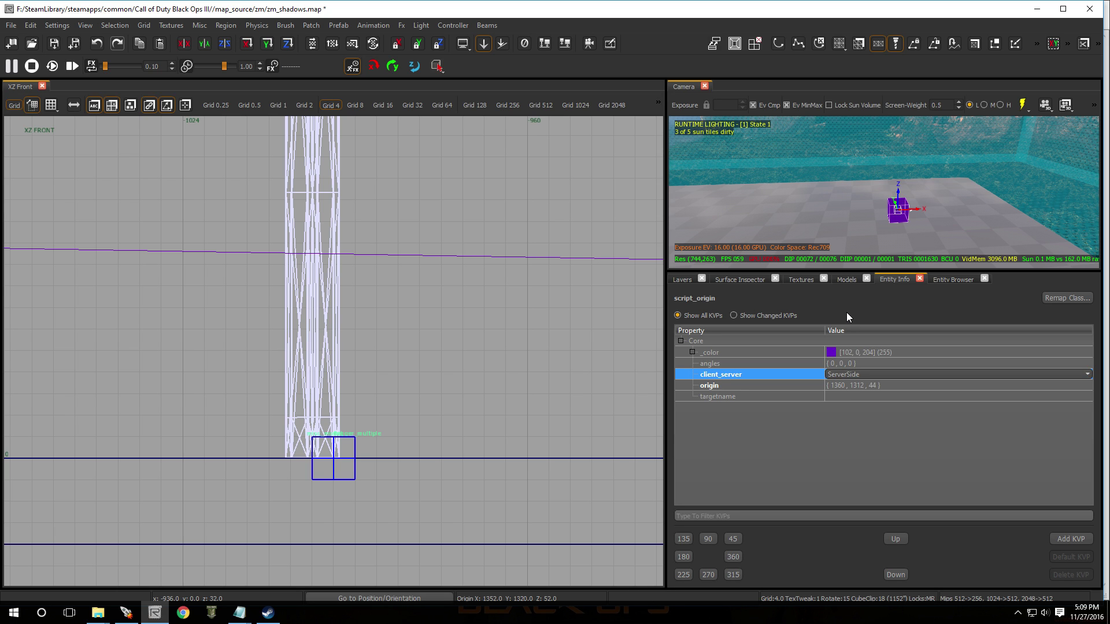
pyautogui.press('Escape')
# Link the framed trigger multiple to the new script origin and nudge the origin sideways
pyautogui.moveTo(856, 219)
pyautogui.mouseDown(button='right')
pyautogui.moveTo(982, 208)
pyautogui.moveTo(868, 219)
pyautogui.mouseUp(button='right')
pyautogui.keyDown('shift'); pyautogui.click(803, 154); pyautogui.keyUp('shift')
pyautogui.moveTo(803, 154); pyautogui.dragTo(920, 228, button='right')
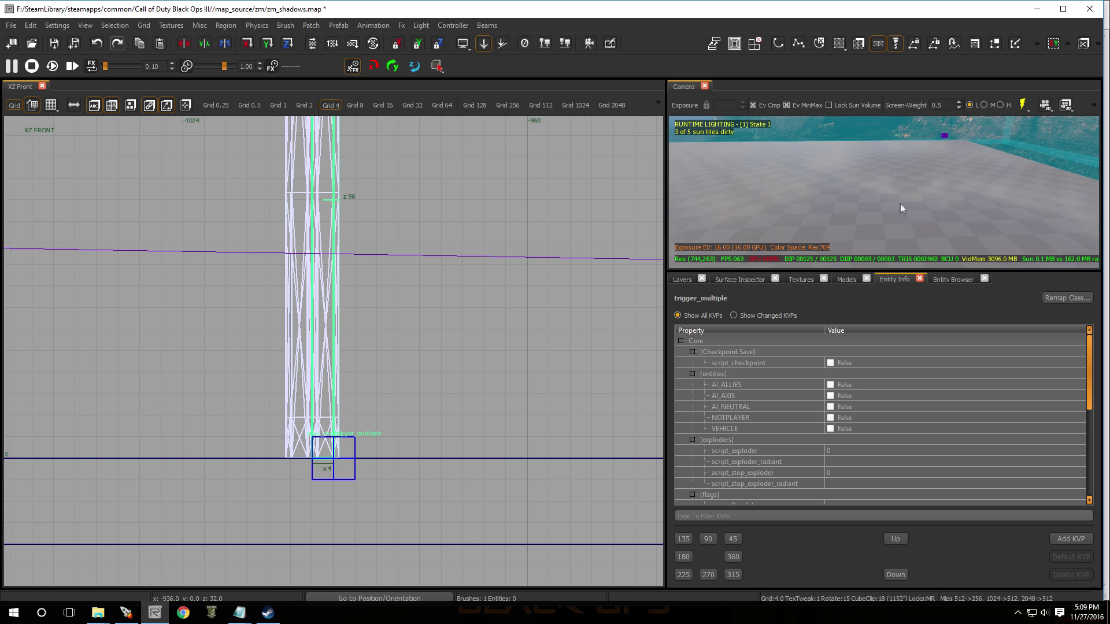
pyautogui.moveTo(985, 213); pyautogui.dragTo(962, 185, button='right')
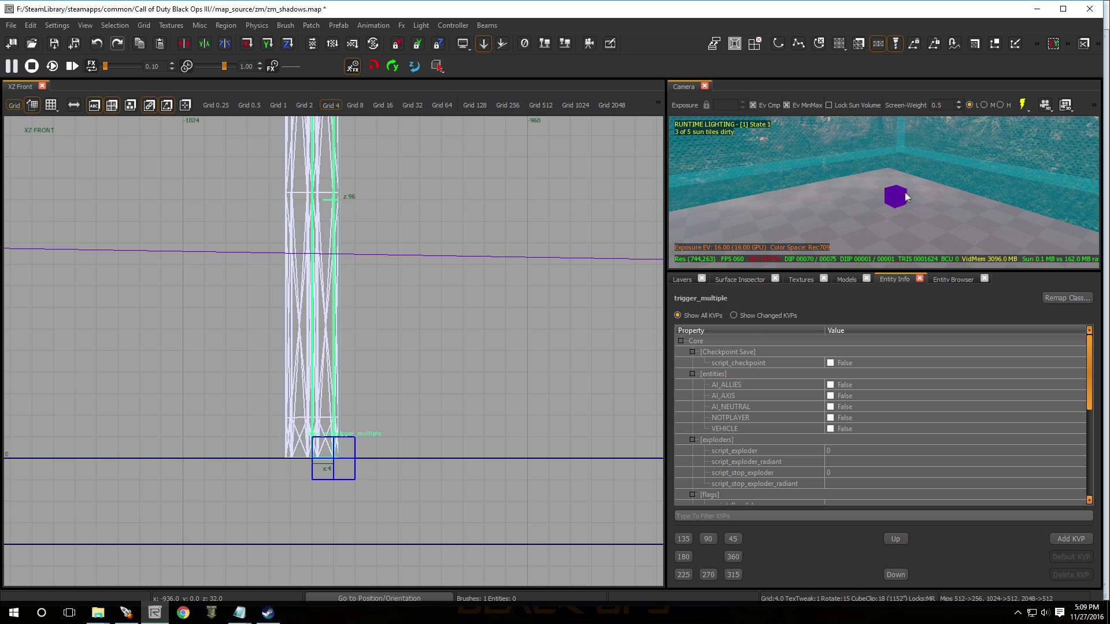
pyautogui.keyDown('shift'); pyautogui.click(899, 197); pyautogui.keyUp('shift')
pyautogui.hotkey('ctrl', 'k')
pyautogui.moveTo(899, 196); pyautogui.dragTo(950, 199)
# Duplicate the linked trigger, script origin and door frame together and rotate the copies about Z to a 270-degree angle
pyautogui.moveTo(949, 196)
pyautogui.mouseDown(button='right')
pyautogui.moveTo(1040, 211)
pyautogui.moveTo(921, 193)
pyautogui.moveTo(897, 211)
pyautogui.mouseUp(button='right')
pyautogui.keyDown('shift'); pyautogui.click(815, 183); pyautogui.keyUp('shift')
pyautogui.keyDown('shift'); pyautogui.click(824, 148); pyautogui.keyUp('shift')
pyautogui.hotkey('ctrl', 'Tab')
pyautogui.scroll(-10, 429, 334)
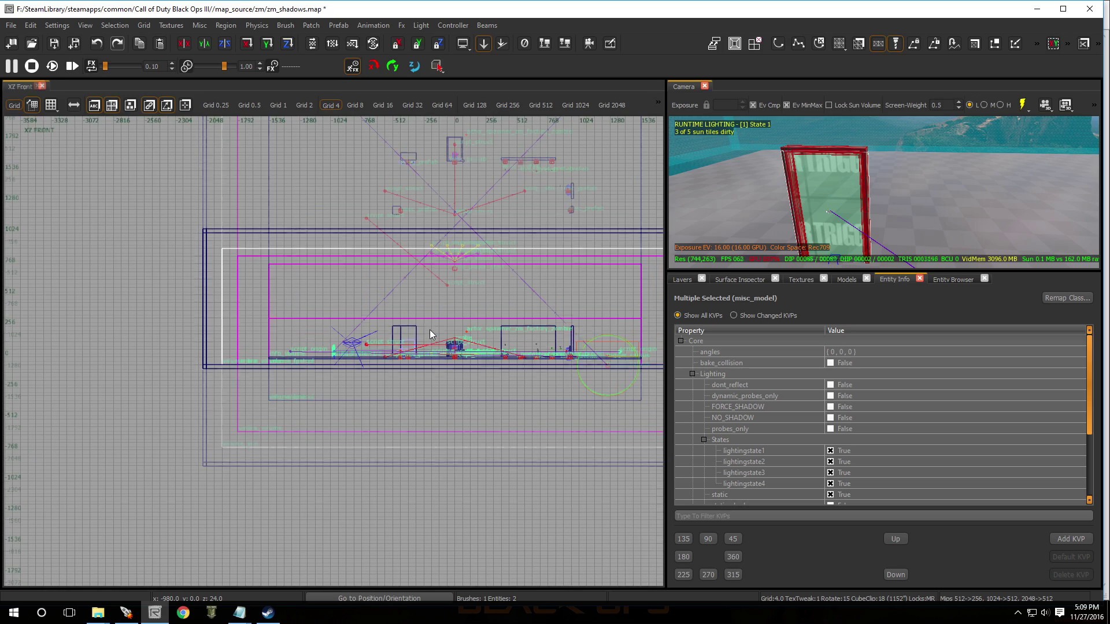
pyautogui.hotkey('ctrl', 'Tab')
pyautogui.scroll(-3, 430, 333)
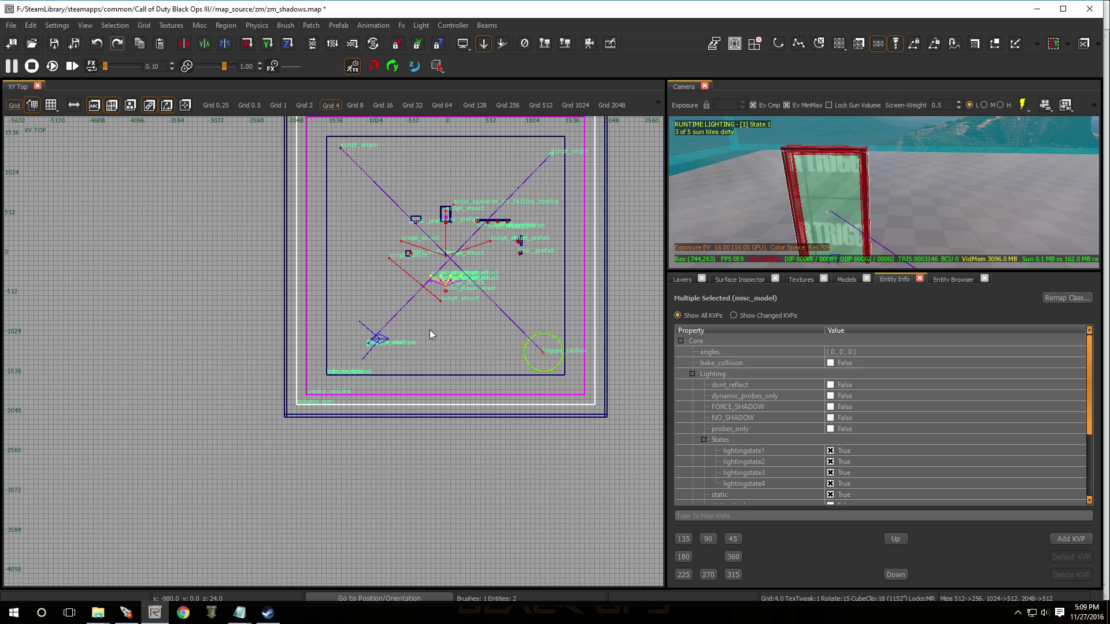
pyautogui.press('space')
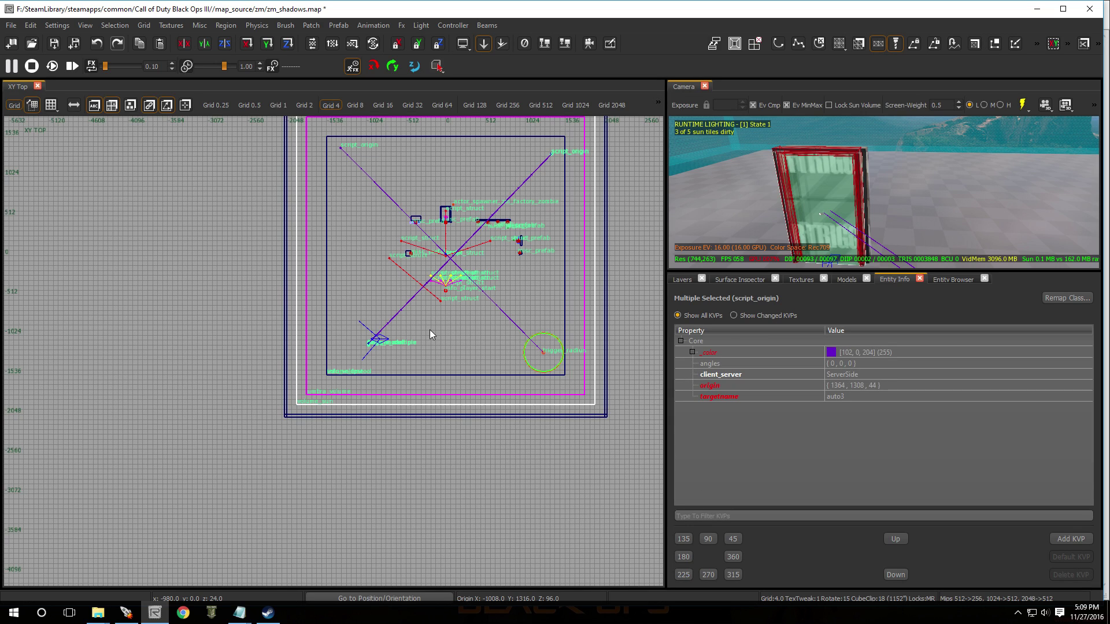
pyautogui.press('z')
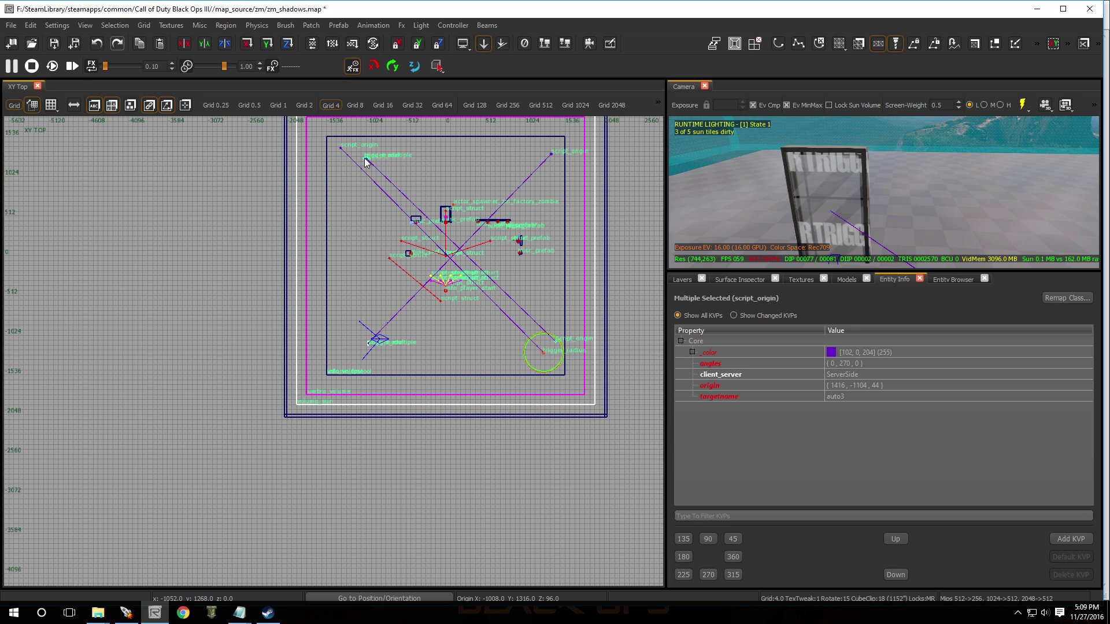
# Position the duplicated teleporter set in the map's upper-left corner, with its origin by the right-hand wall, and deselect it
pyautogui.moveTo(365, 158); pyautogui.dragTo(379, 157)
pyautogui.scroll(8, 381, 161)
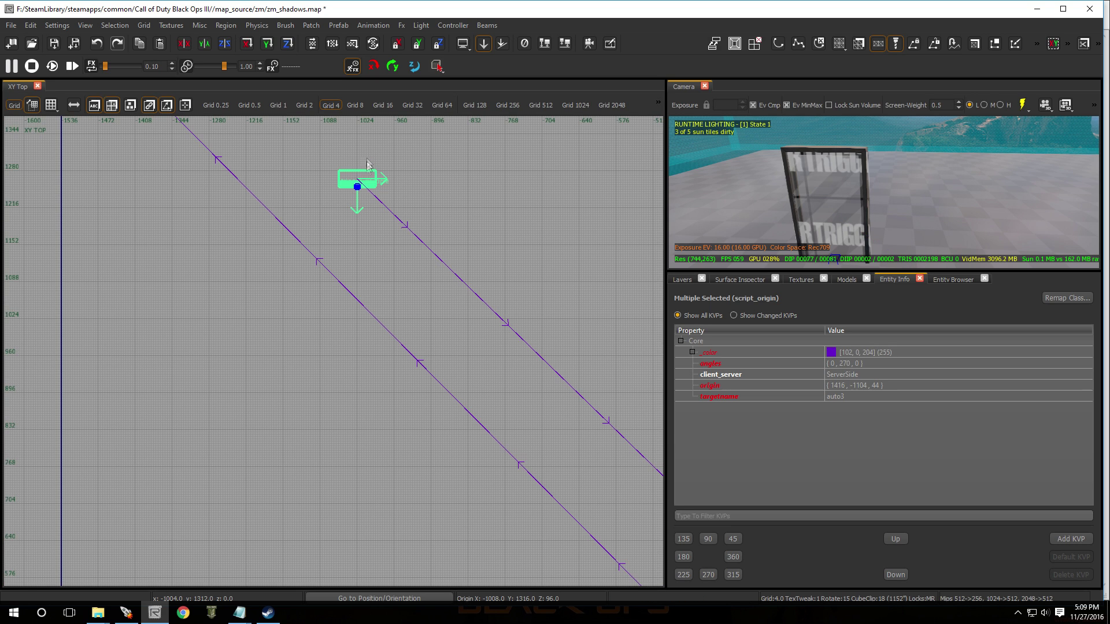
pyautogui.moveTo(359, 158); pyautogui.dragTo(386, 128)
pyautogui.scroll(-8, 399, 162)
pyautogui.scroll(2, 482, 189)
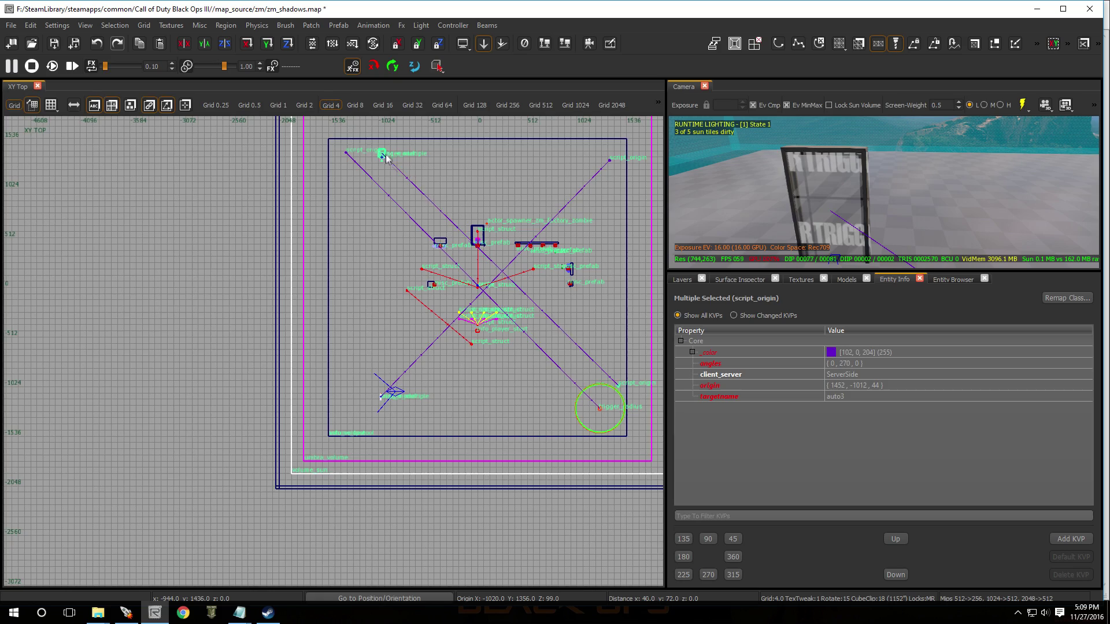
pyautogui.scroll(5, 382, 160)
pyautogui.moveTo(386, 168); pyautogui.dragTo(407, 137)
pyautogui.scroll(-4, 428, 208)
pyautogui.scroll(-3, 428, 208)
pyautogui.scroll(5, 562, 289)
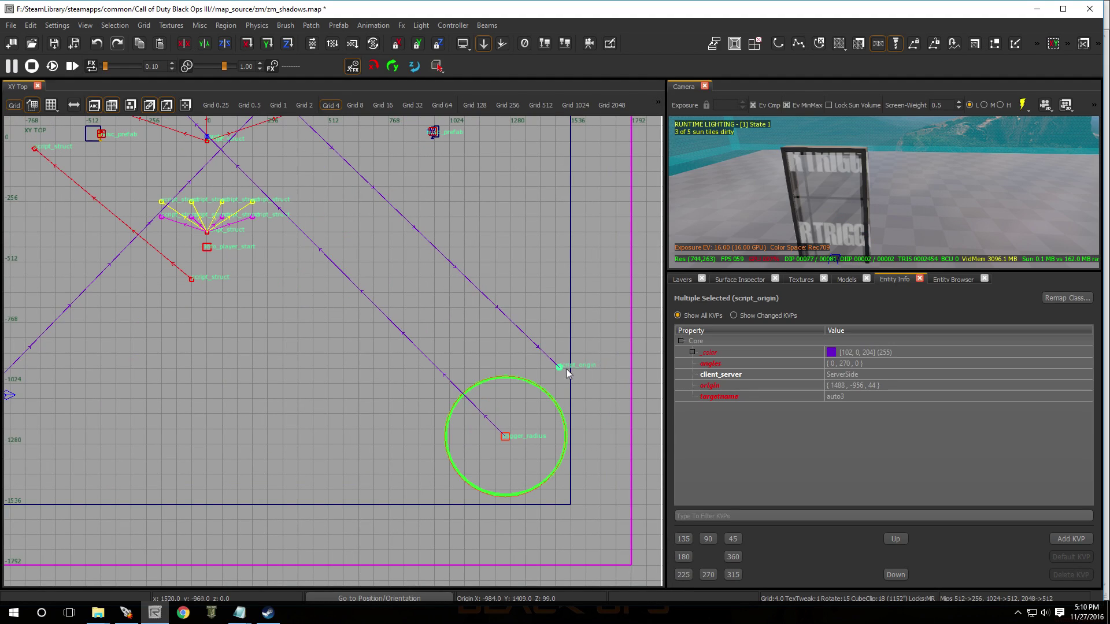
pyautogui.press('Escape')
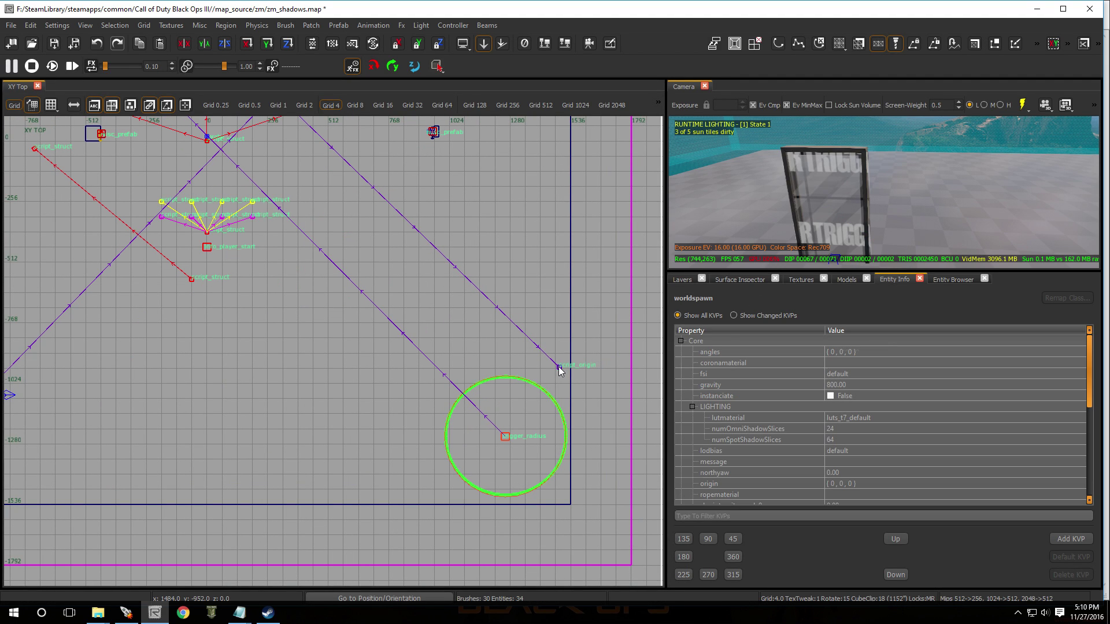
# Check the original door frame teleporter in the camera view and save the zm_shadows map
pyautogui.moveTo(849, 203)
pyautogui.mouseDown(button='right')
pyautogui.moveTo(902, 226)
pyautogui.moveTo(815, 211)
pyautogui.moveTo(867, 205)
pyautogui.moveTo(832, 208)
pyautogui.moveTo(837, 171)
pyautogui.mouseUp(button='right')
pyautogui.keyDown('shift'); pyautogui.click(828, 163); pyautogui.keyUp('shift')
pyautogui.press('Escape')
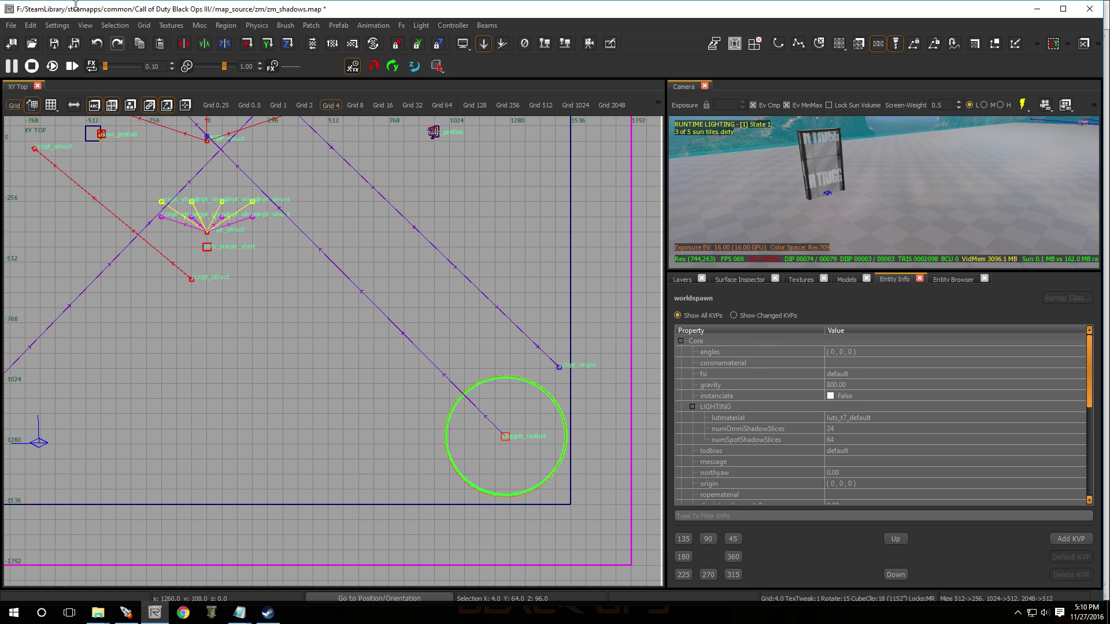
pyautogui.click(11, 25)
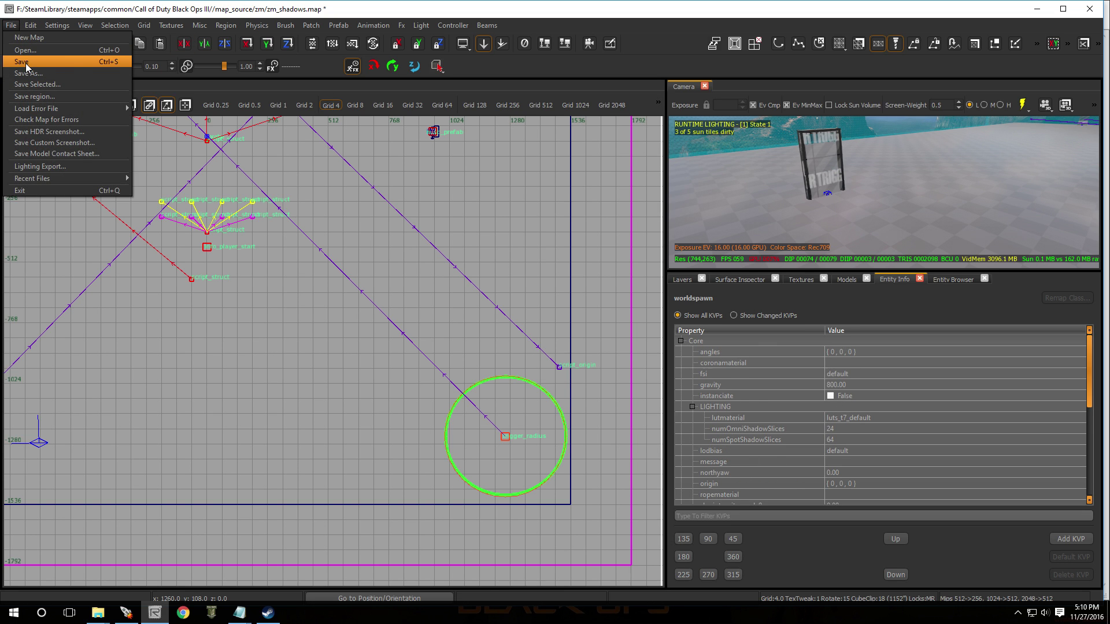
pyautogui.click(28, 66)
# Clear away Radiant and the folder windows, review the shadows of evil Teleporters script notes, and minimize them
pyautogui.click(1037, 8)
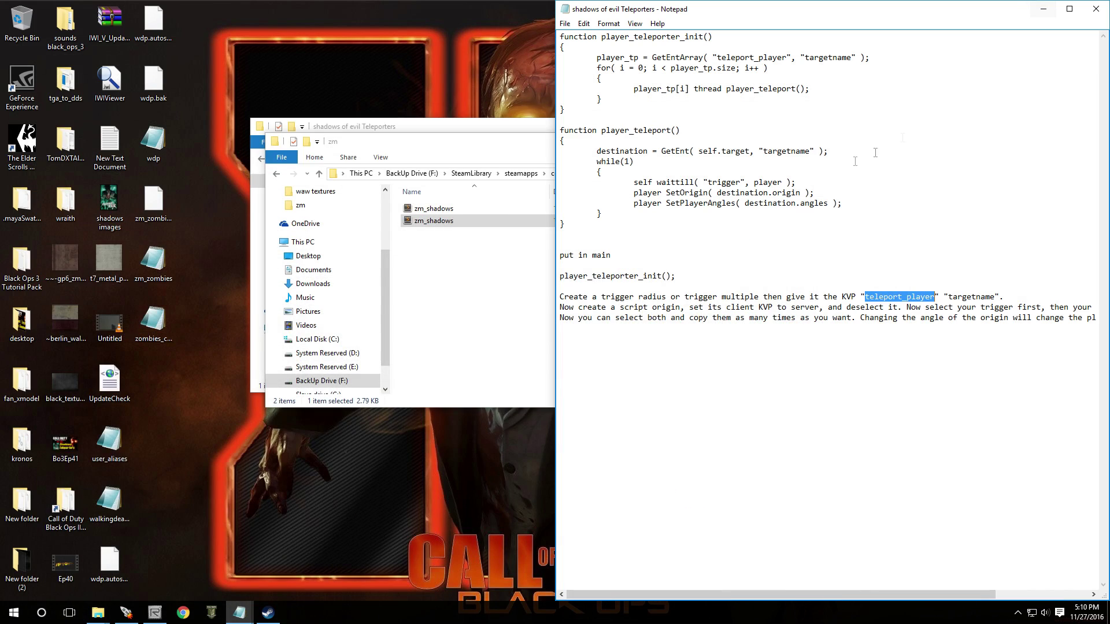
pyautogui.moveTo(509, 148); pyautogui.dragTo(382, 214)
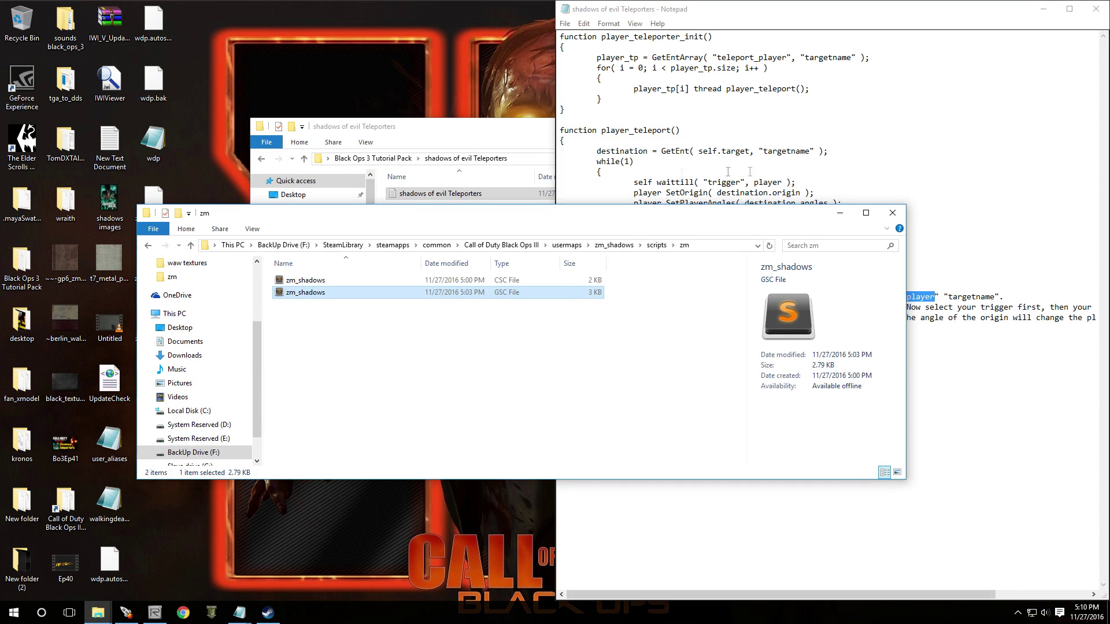
pyautogui.click(837, 214)
pyautogui.click(544, 161)
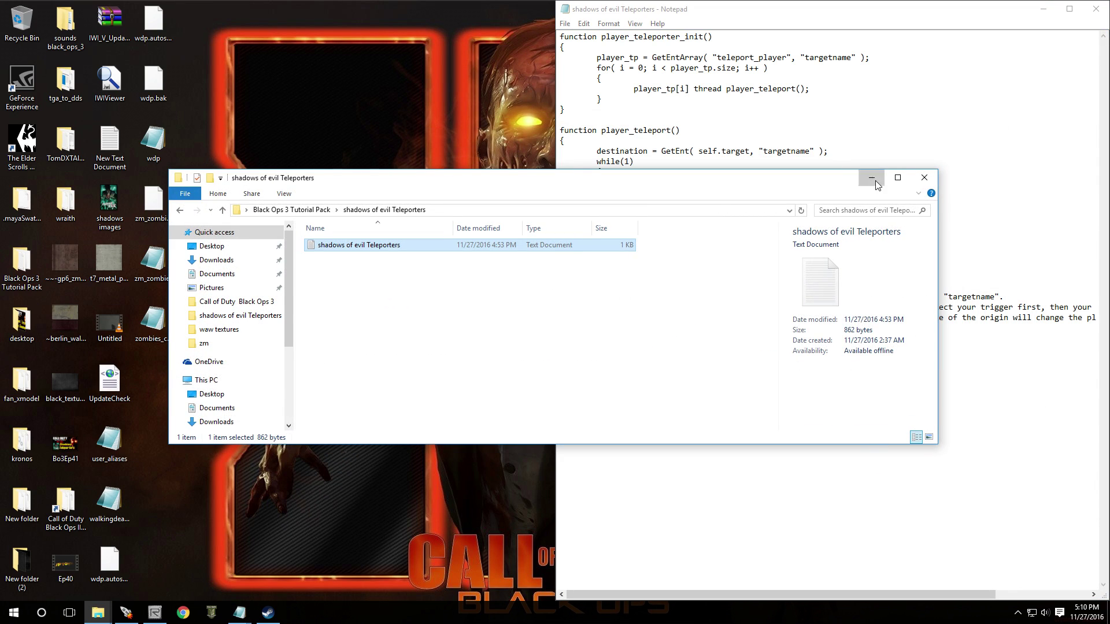
pyautogui.click(871, 172)
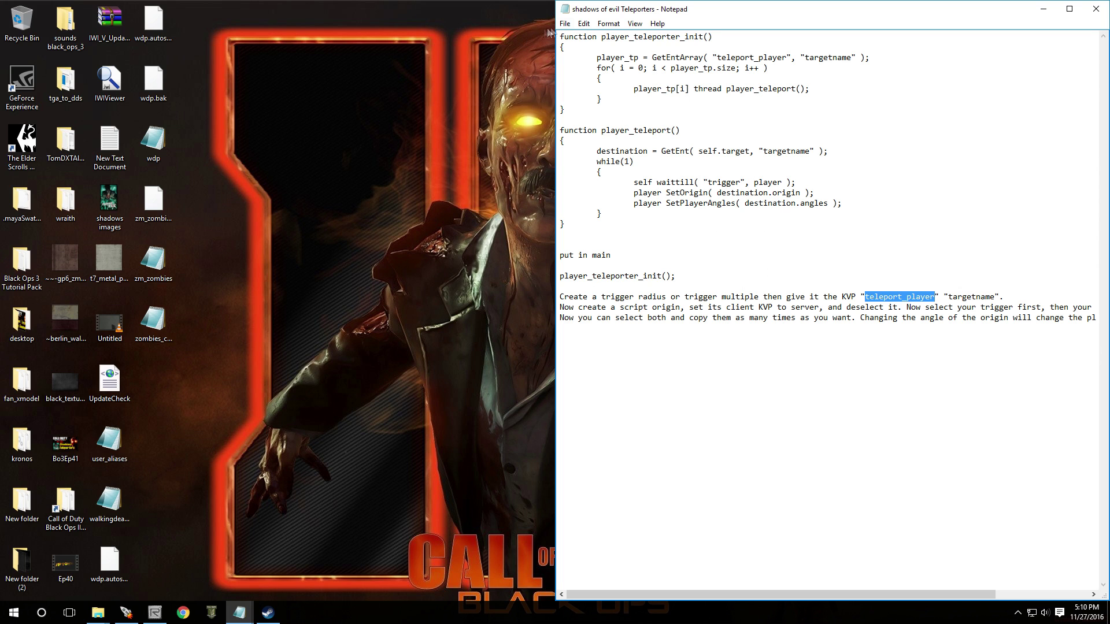
pyautogui.moveTo(559, 35); pyautogui.dragTo(1025, 328)
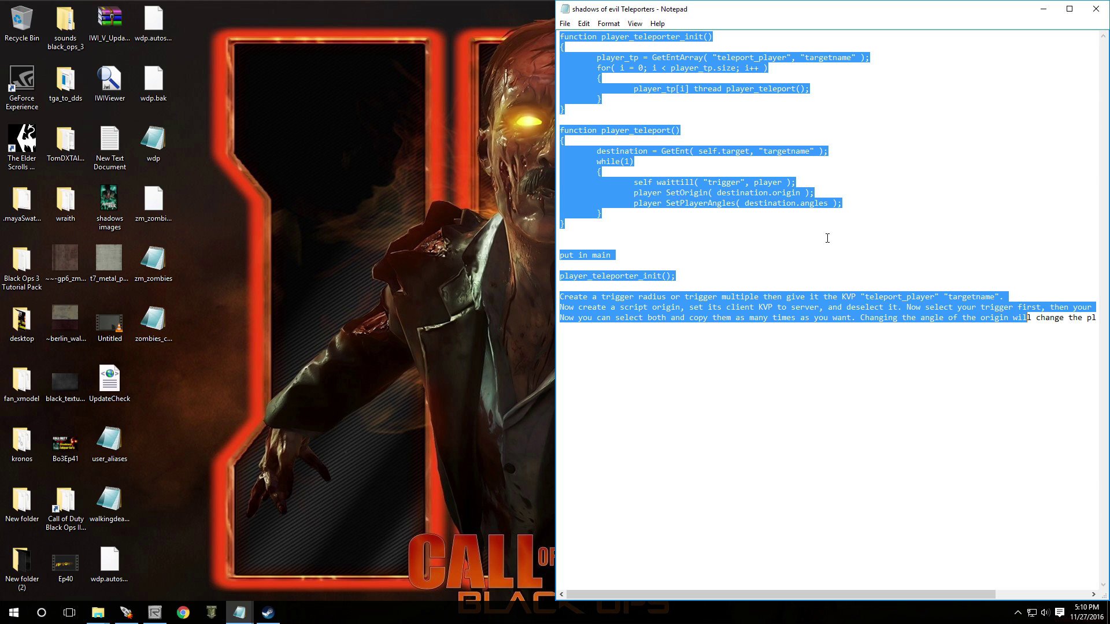
pyautogui.click(827, 238)
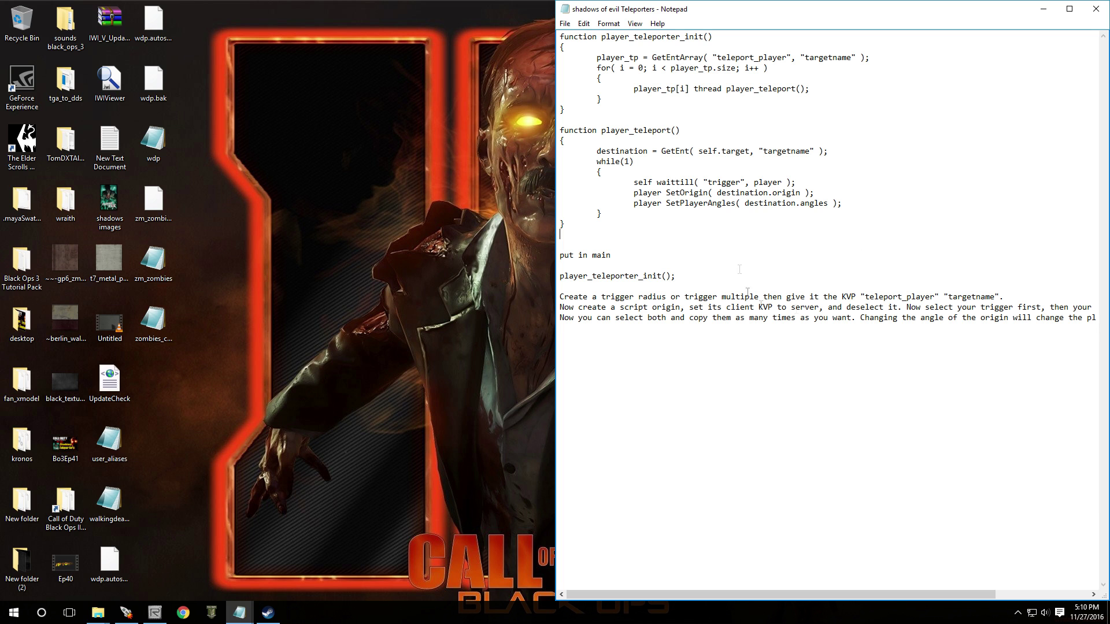
pyautogui.click(1043, 8)
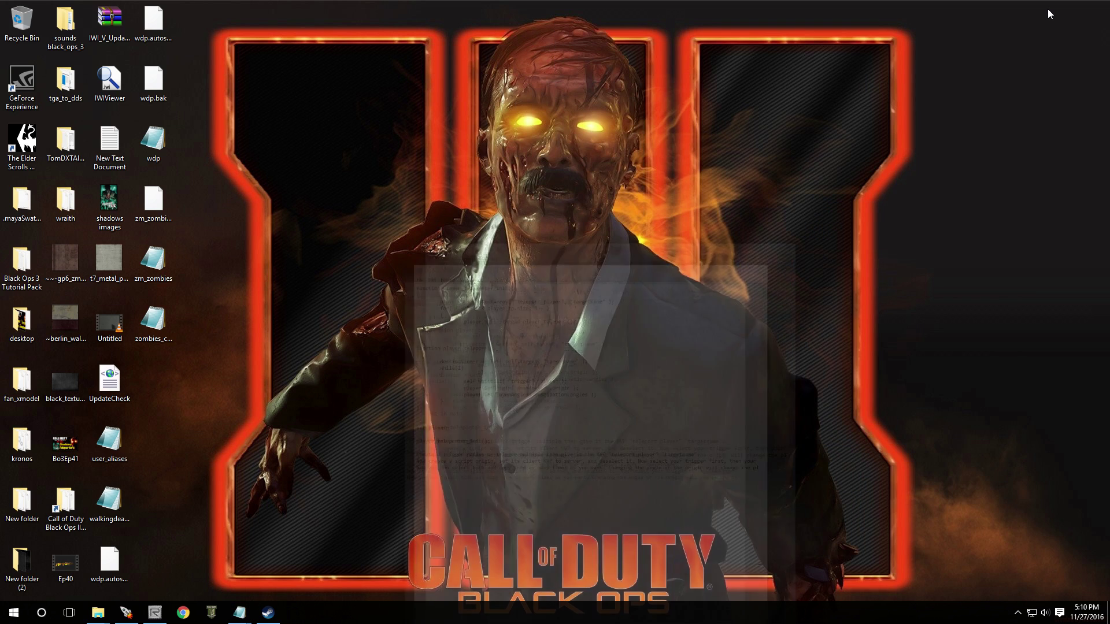
# Switch to the Black Ops III Mod Tools Launcher and build zm_shadows with Compile, Light, Link and Run enabled
pyautogui.click(126, 612)
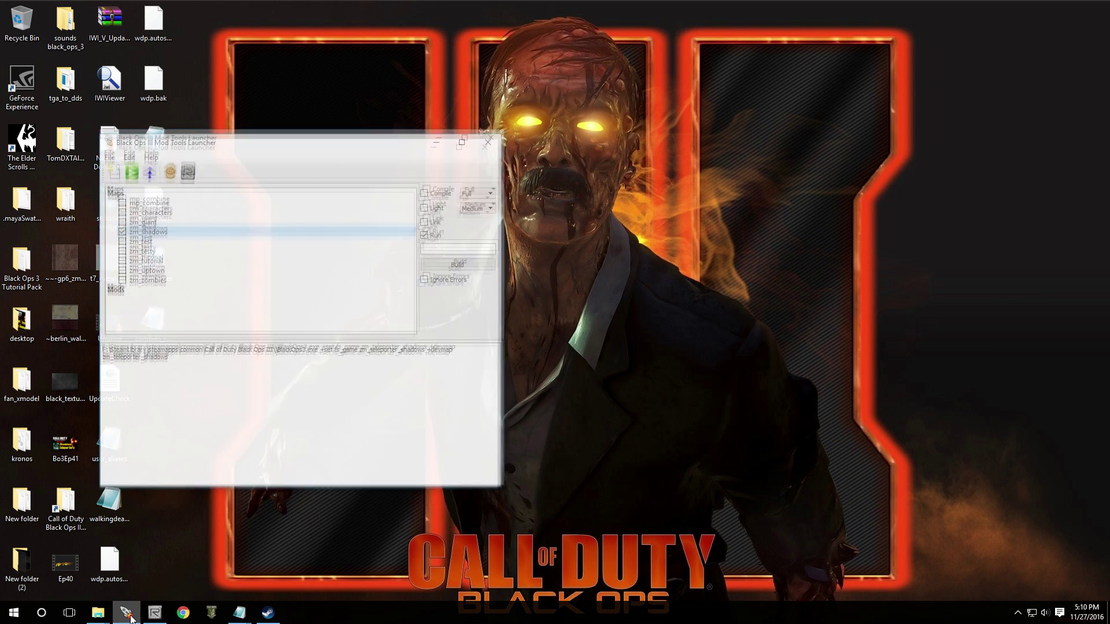
pyautogui.click(429, 184)
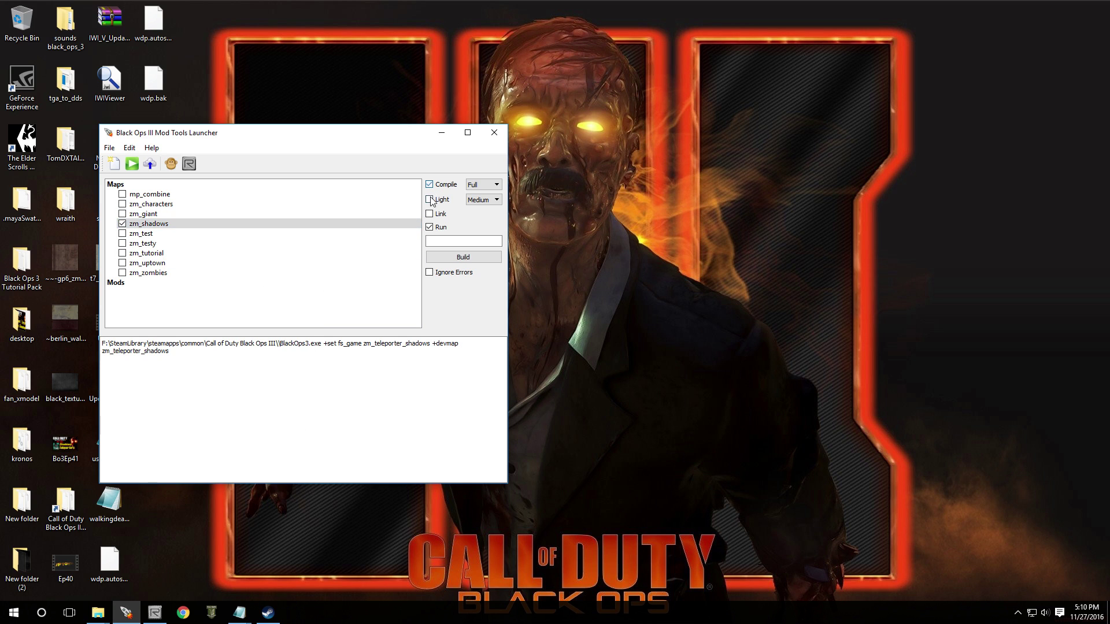
pyautogui.click(452, 261)
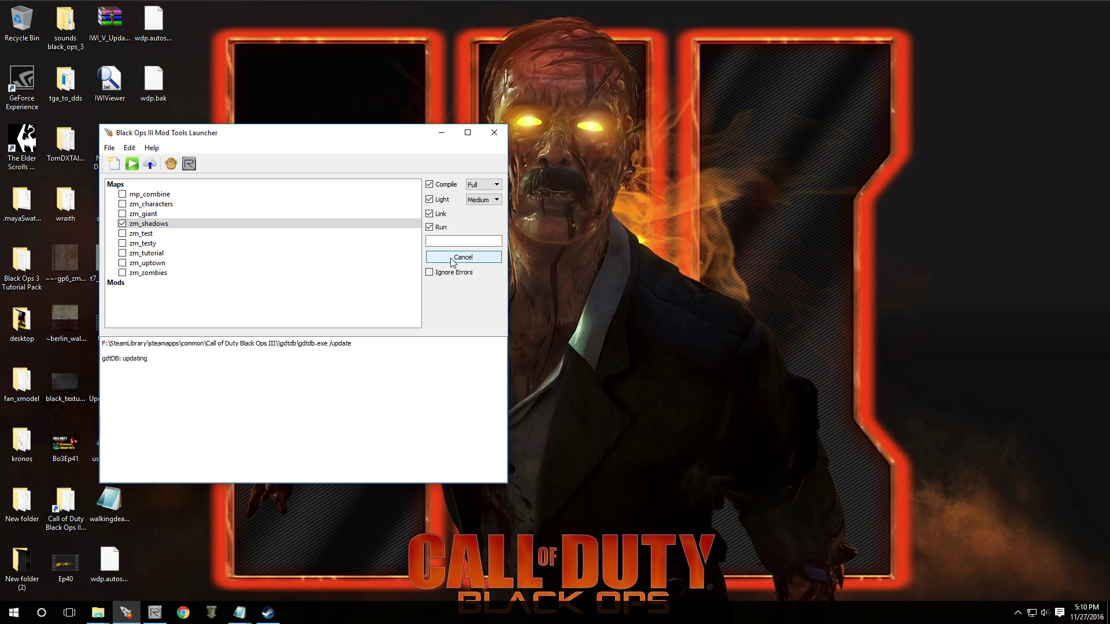